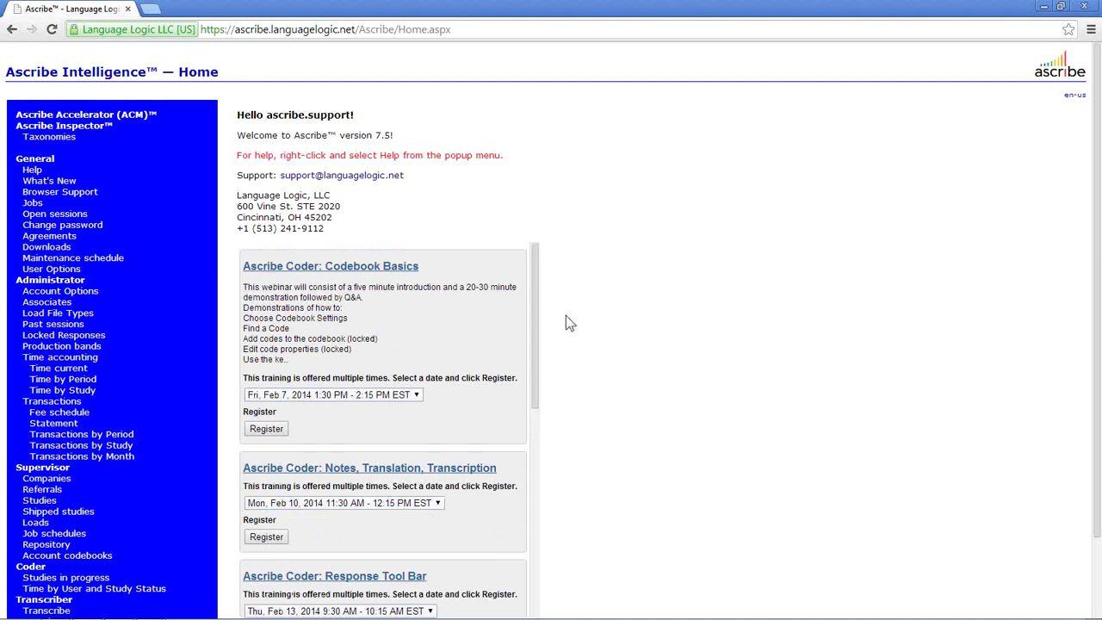
# Look through the list of upcoming Ascribe Coder training webinars on the home page.
pyautogui.moveTo(534, 291); pyautogui.dragTo(387, 278)
pyautogui.moveTo(534, 301); pyautogui.dragTo(533, 424)
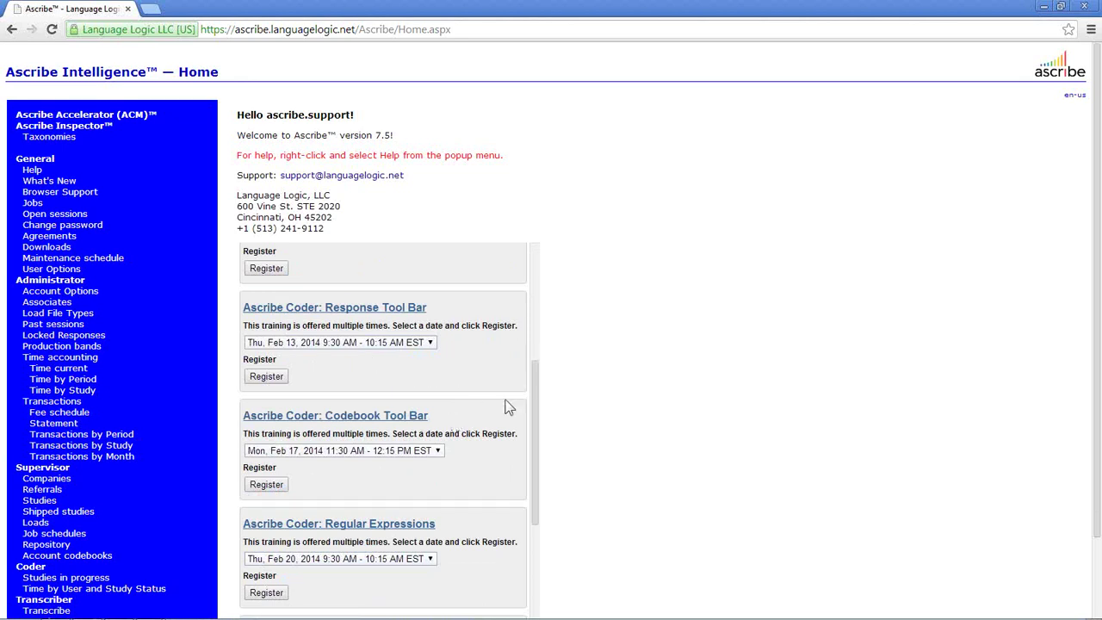
pyautogui.moveTo(536, 403); pyautogui.dragTo(532, 499)
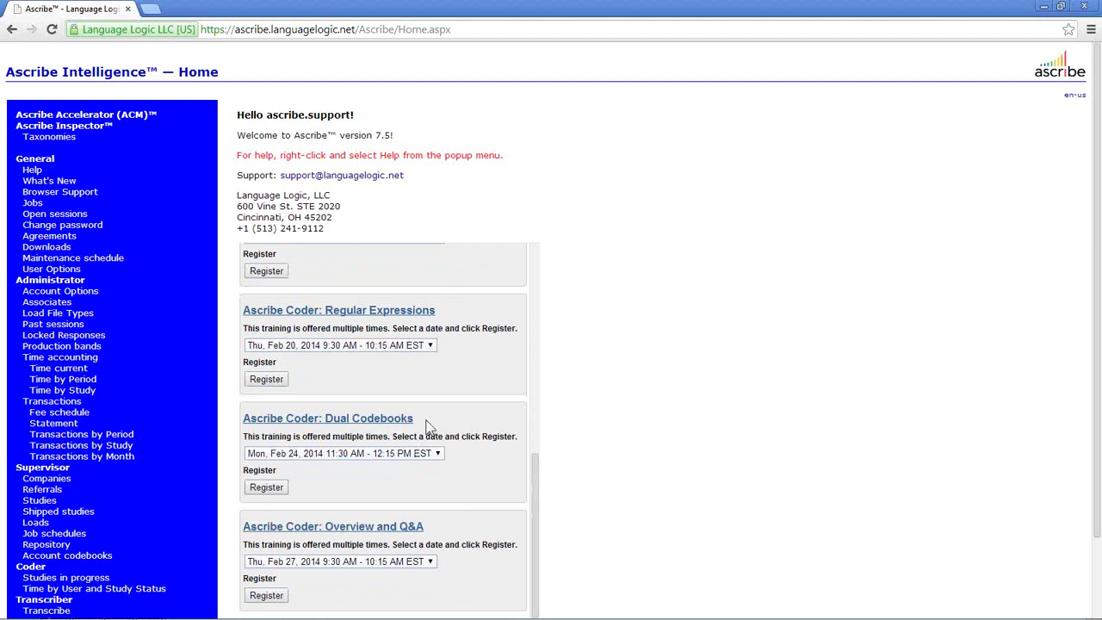
pyautogui.moveTo(536, 509); pyautogui.dragTo(676, 299)
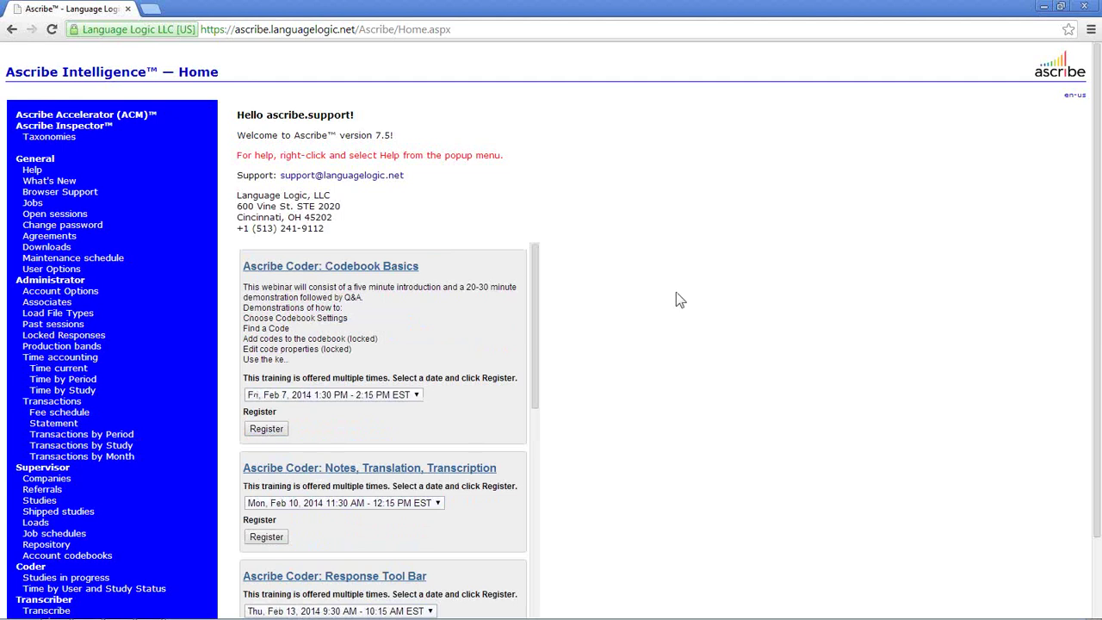
# Go to the Supervisor's Studies list.
pyautogui.rightClick(585, 140)
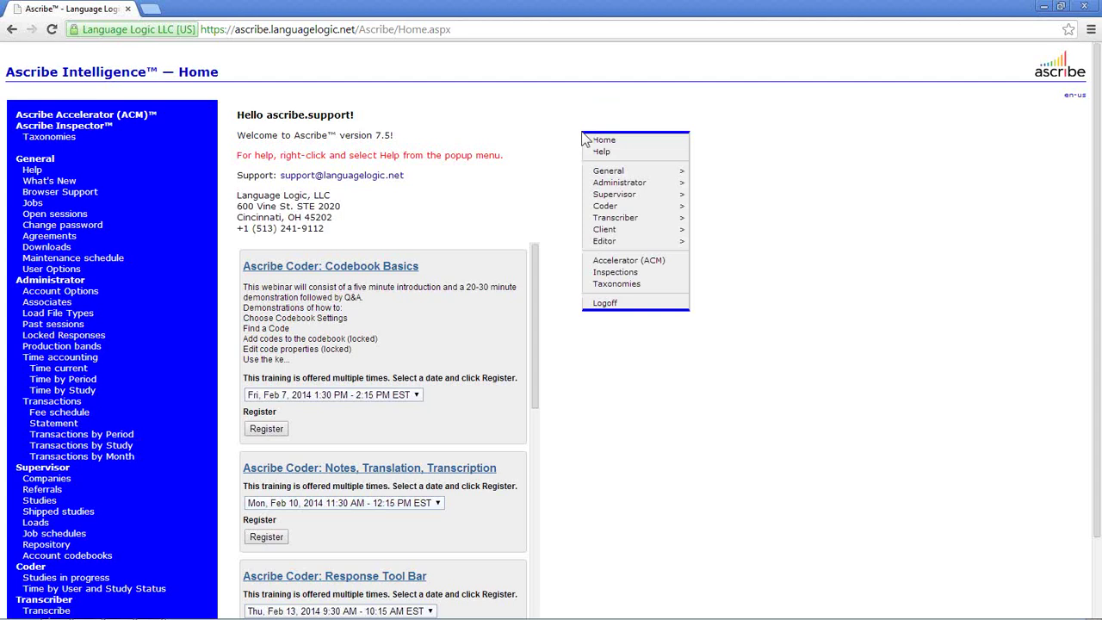
pyautogui.moveTo(658, 228)
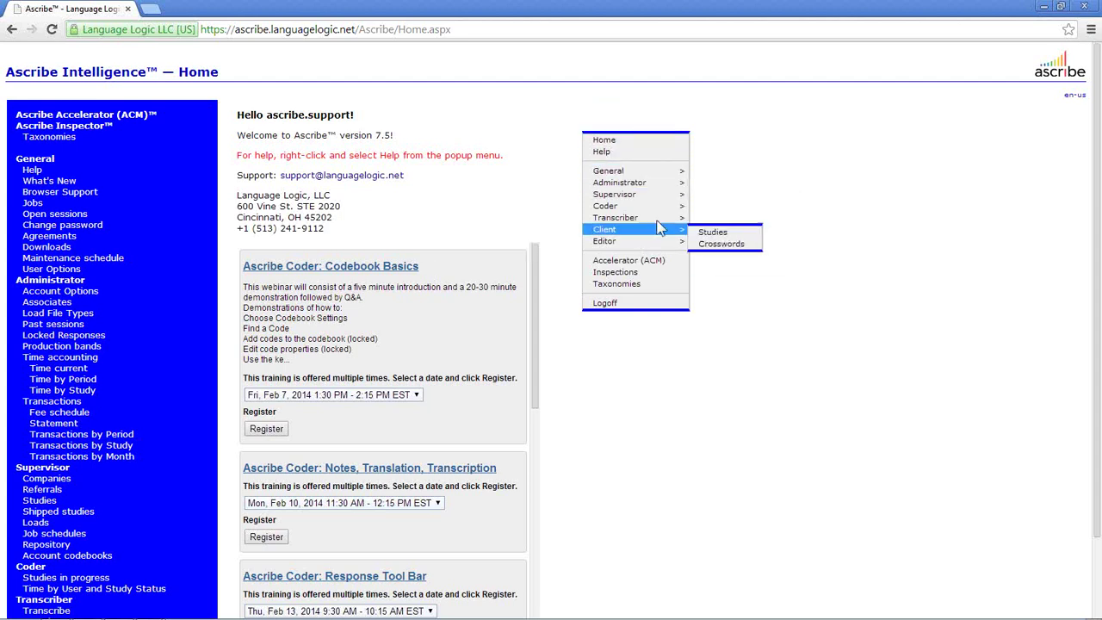
pyautogui.moveTo(648, 195)
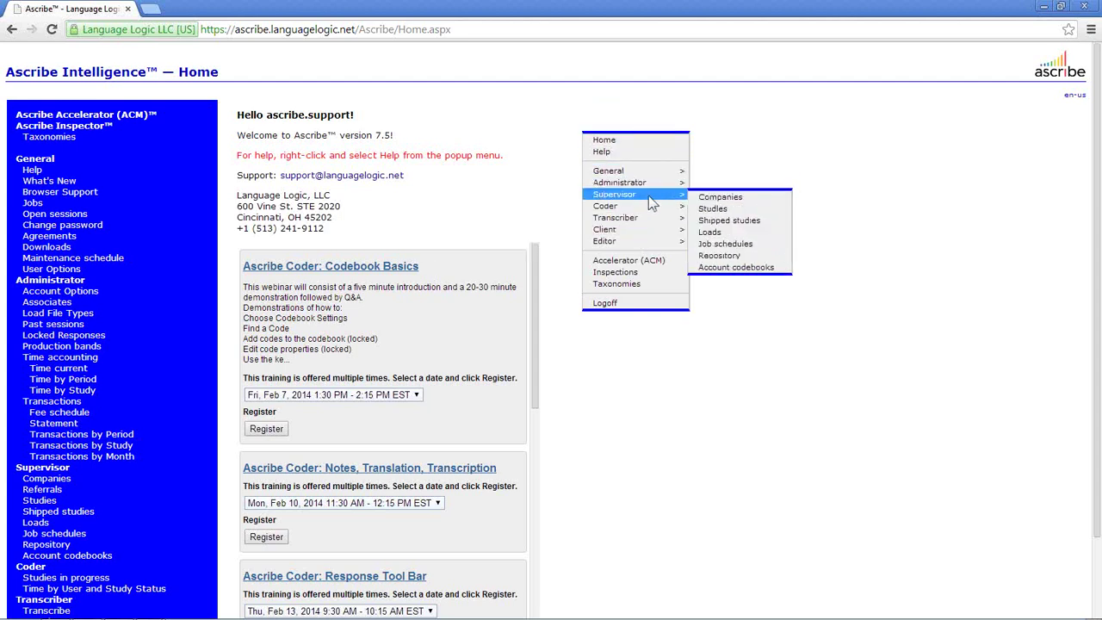
pyautogui.click(715, 209)
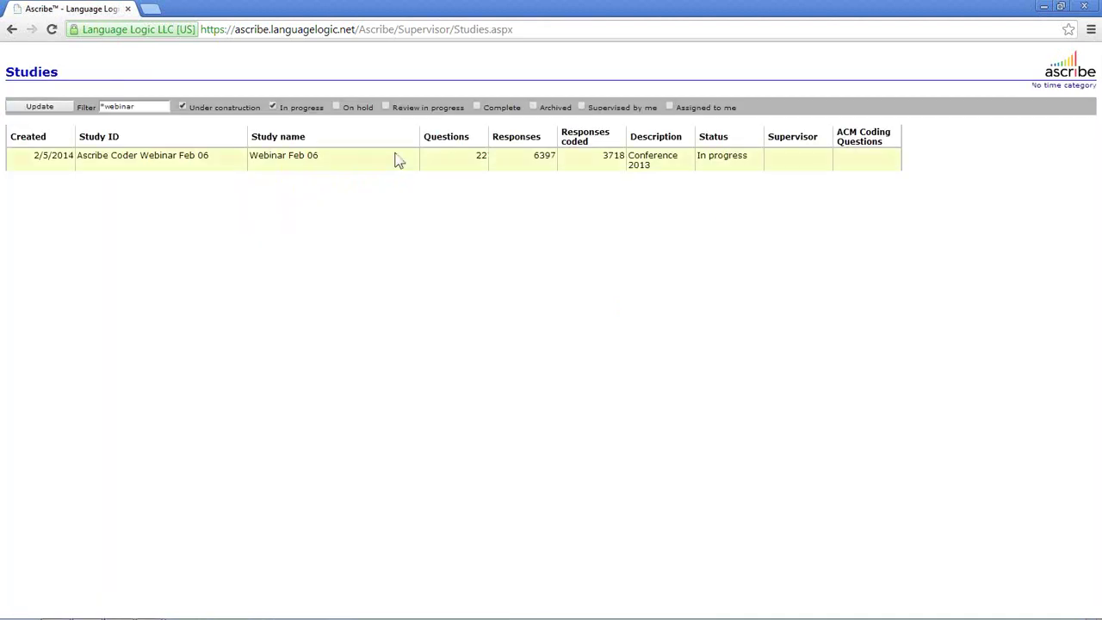
# List the questions of the Webinar Feb 06 study and open question q7 in Ascribe Coder.
pyautogui.rightClick(397, 157)
pyautogui.click(417, 162)
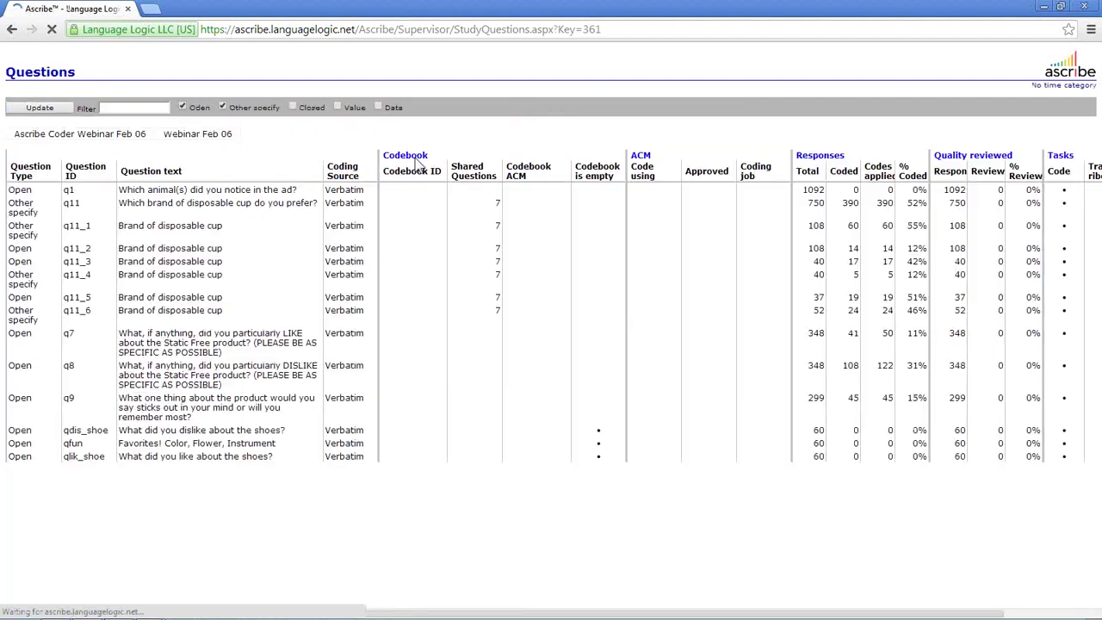
pyautogui.rightClick(405, 340)
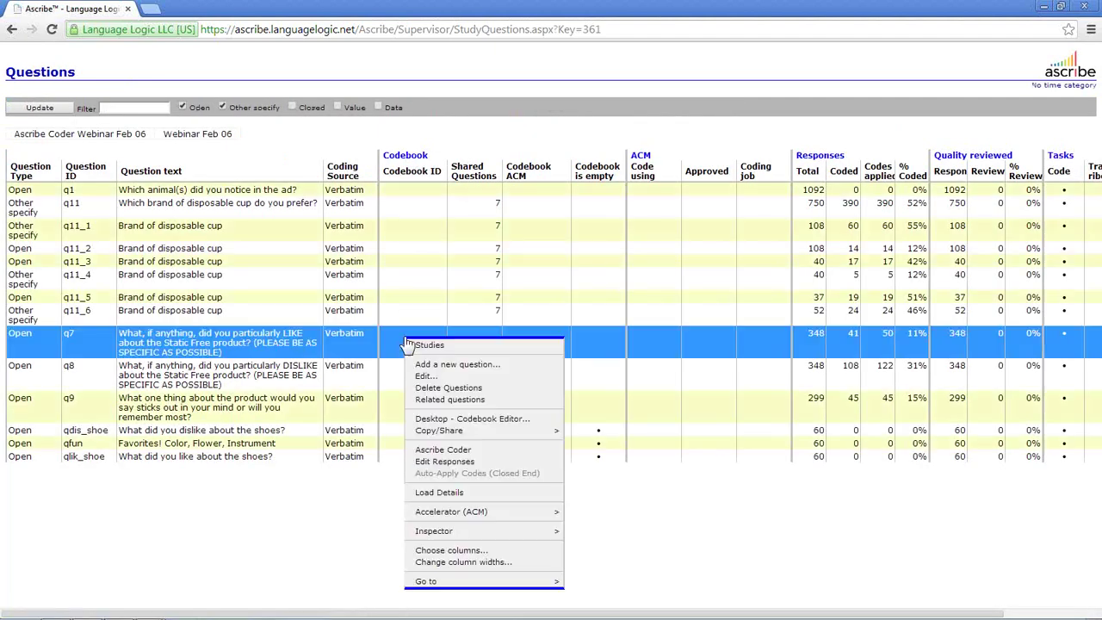
pyautogui.click(443, 449)
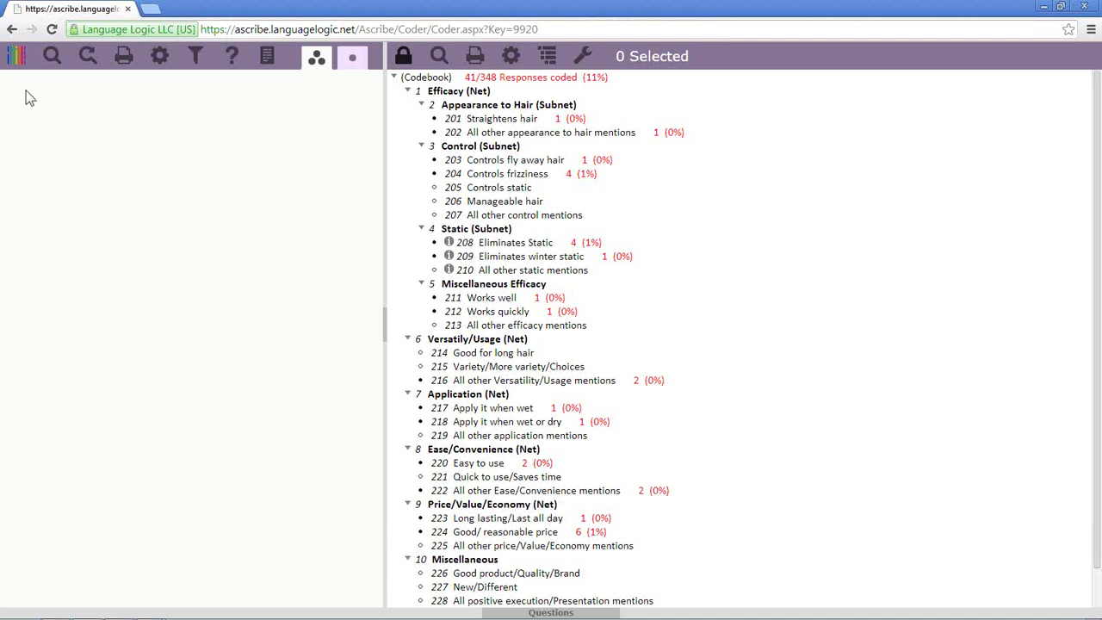
# Examine the Ascribe Coder topics in the help manual's table of contents and close the help window.
pyautogui.click(19, 67)
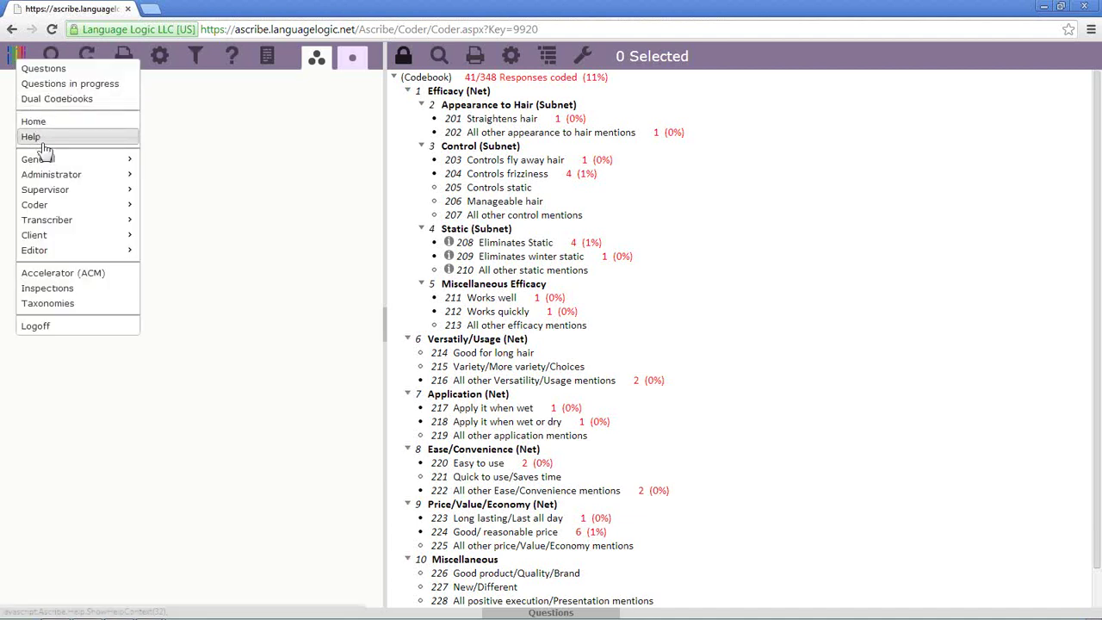
pyautogui.click(14, 65)
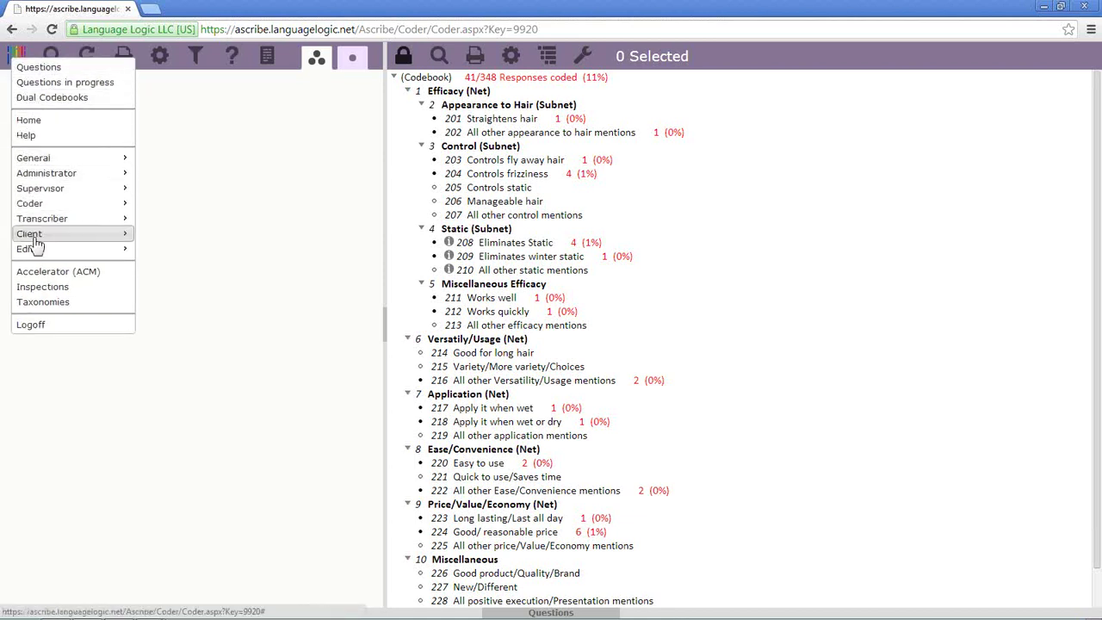
pyautogui.click(26, 136)
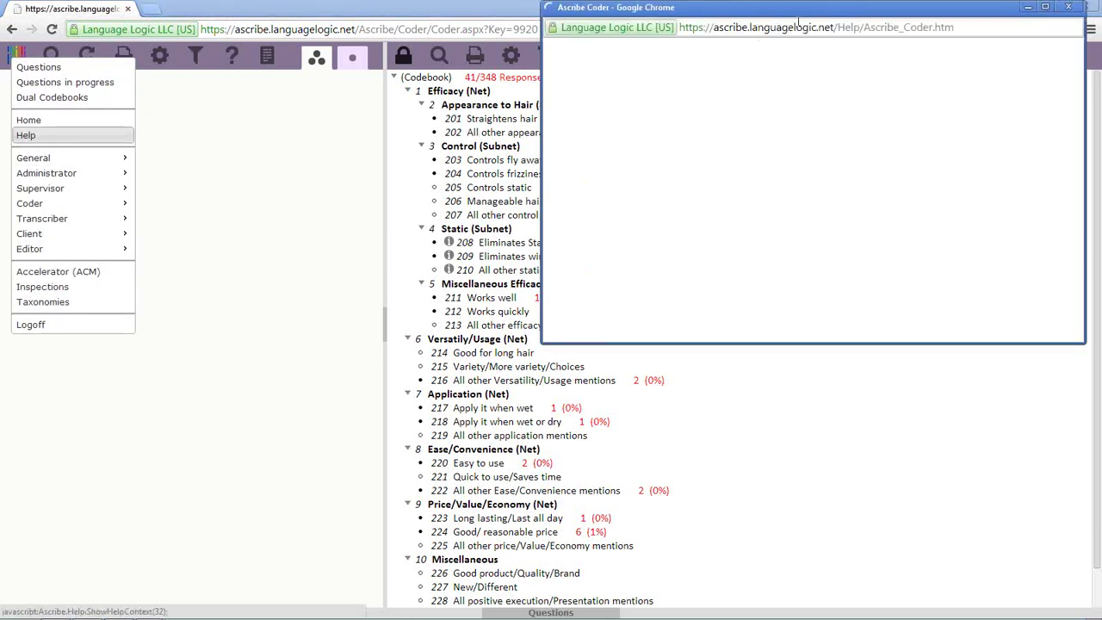
pyautogui.moveTo(803, 13); pyautogui.dragTo(650, 94)
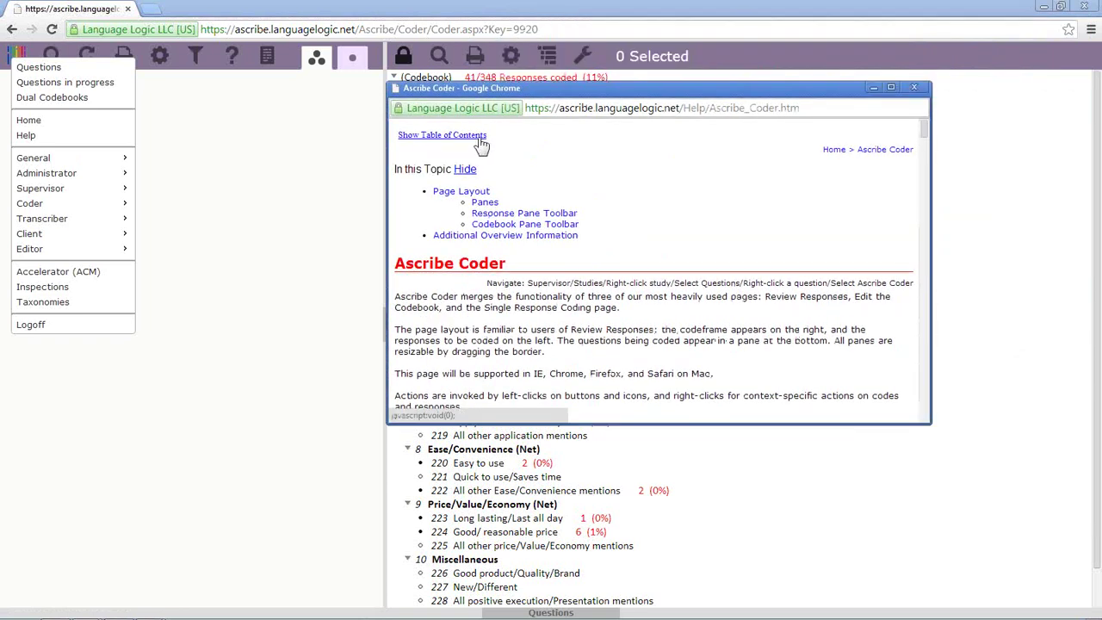
pyautogui.click(478, 138)
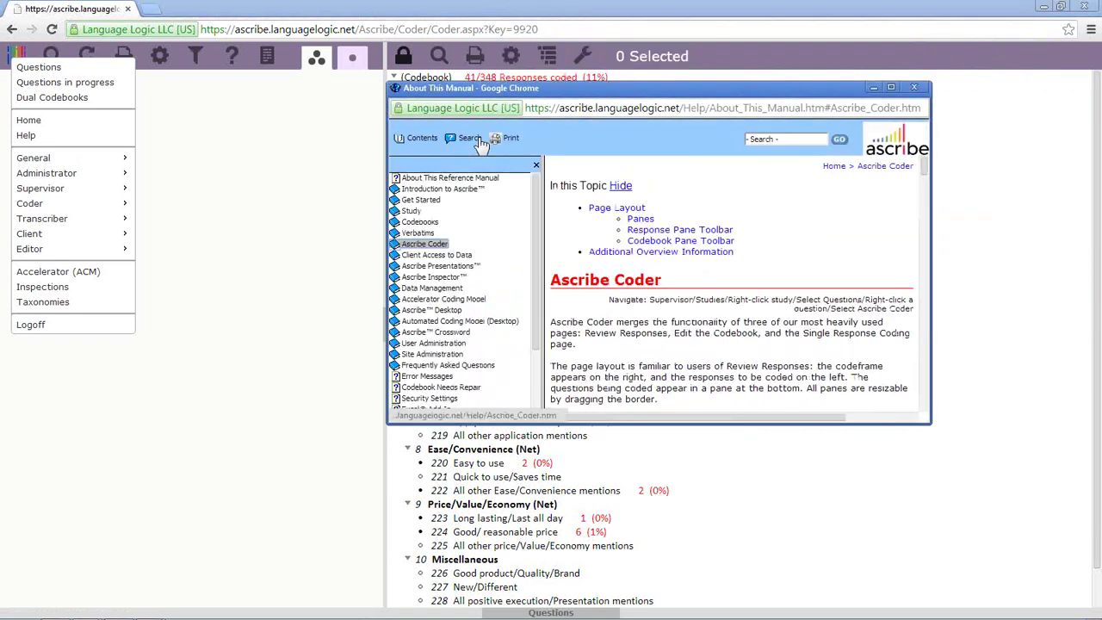
pyautogui.click(424, 246)
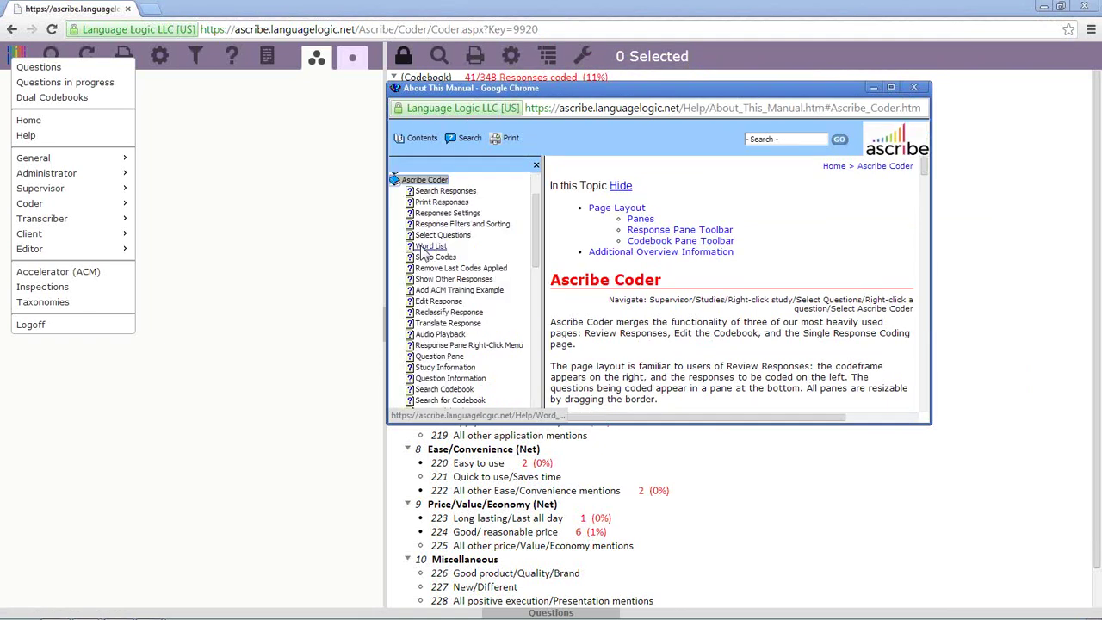
pyautogui.moveTo(536, 204)
pyautogui.mouseDown()
pyautogui.moveTo(537, 323)
pyautogui.moveTo(536, 195)
pyautogui.mouseUp()
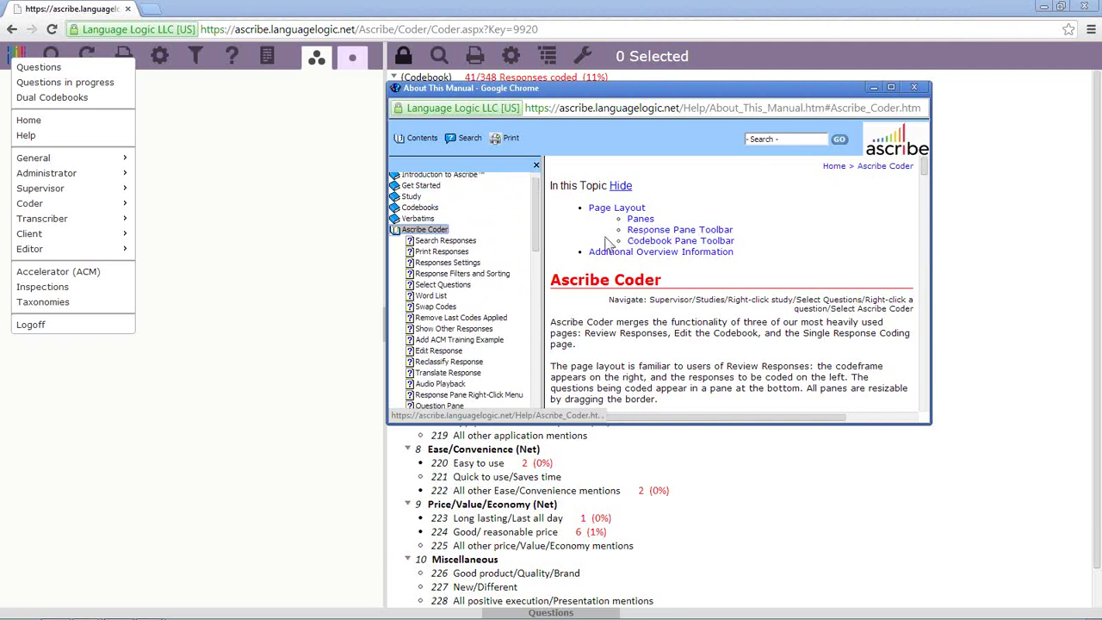
pyautogui.click(916, 88)
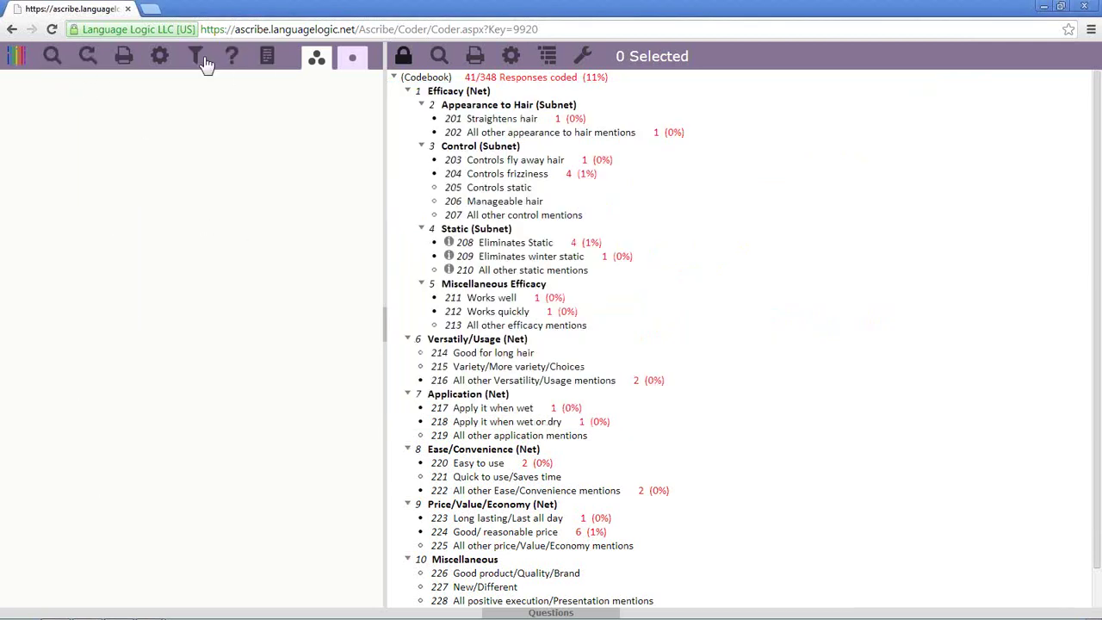
pyautogui.click(13, 62)
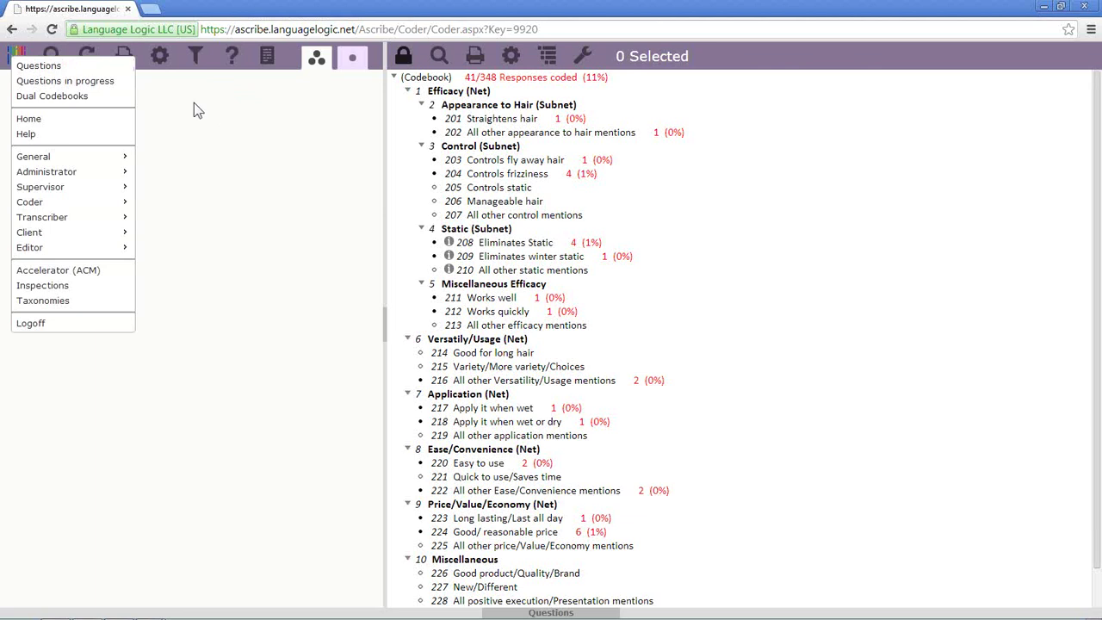
pyautogui.click(231, 139)
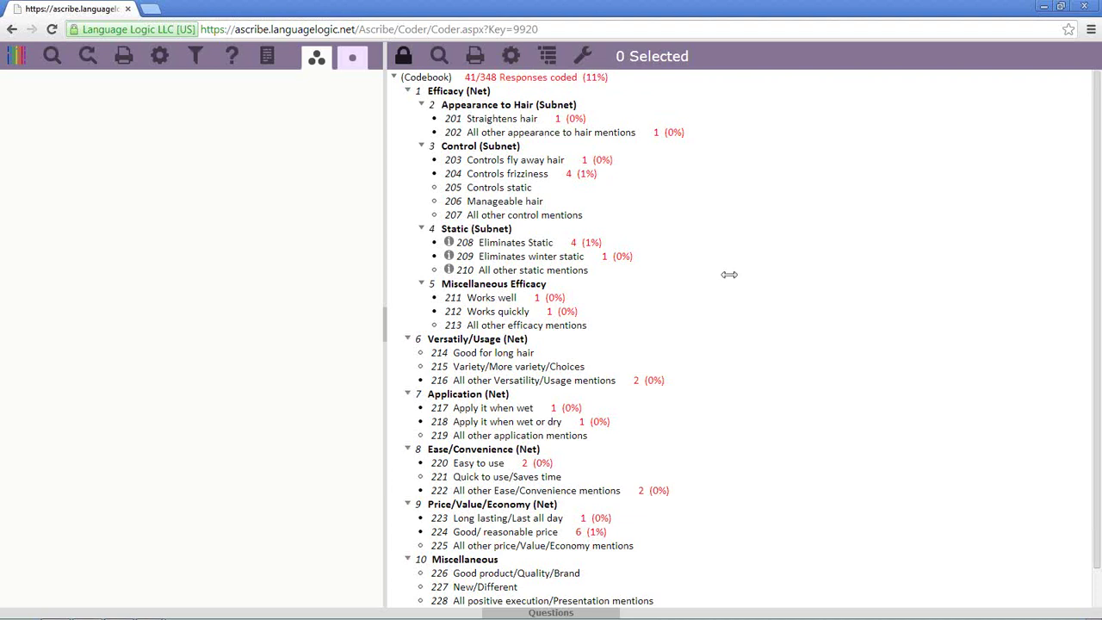
# Show the question pane, view the properties of question q7, and hide the pane again.
pyautogui.click(584, 614)
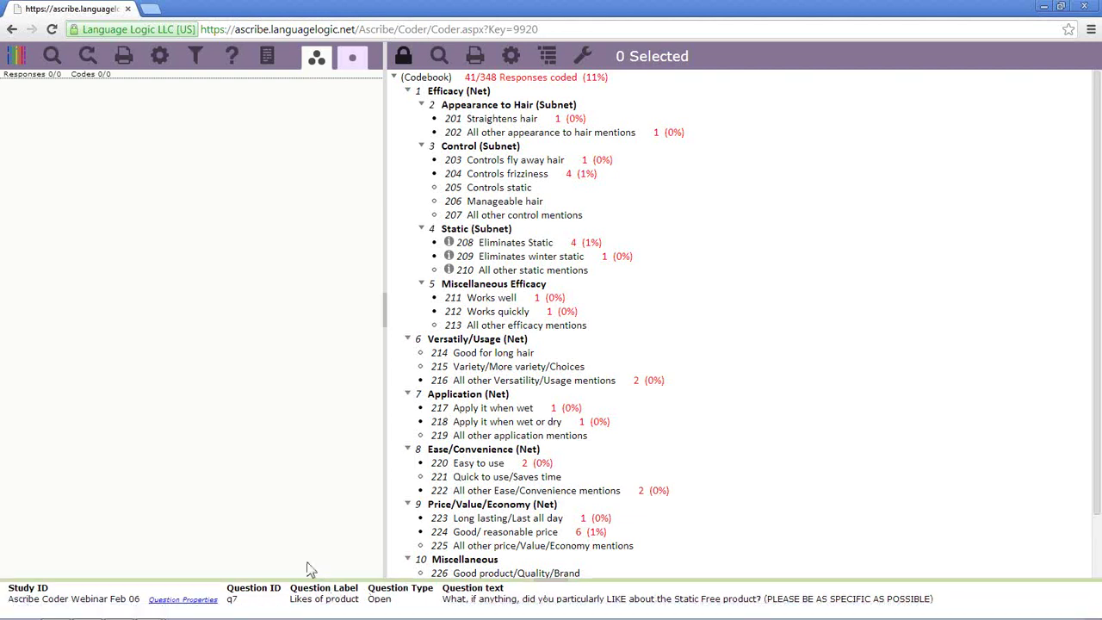
pyautogui.click(203, 608)
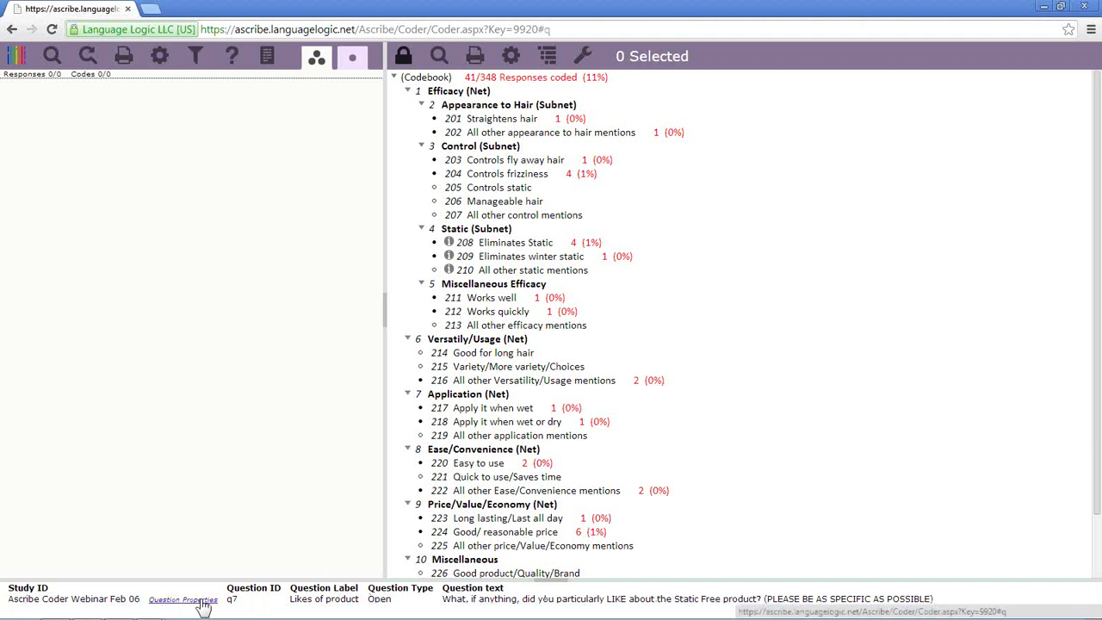
pyautogui.click(204, 607)
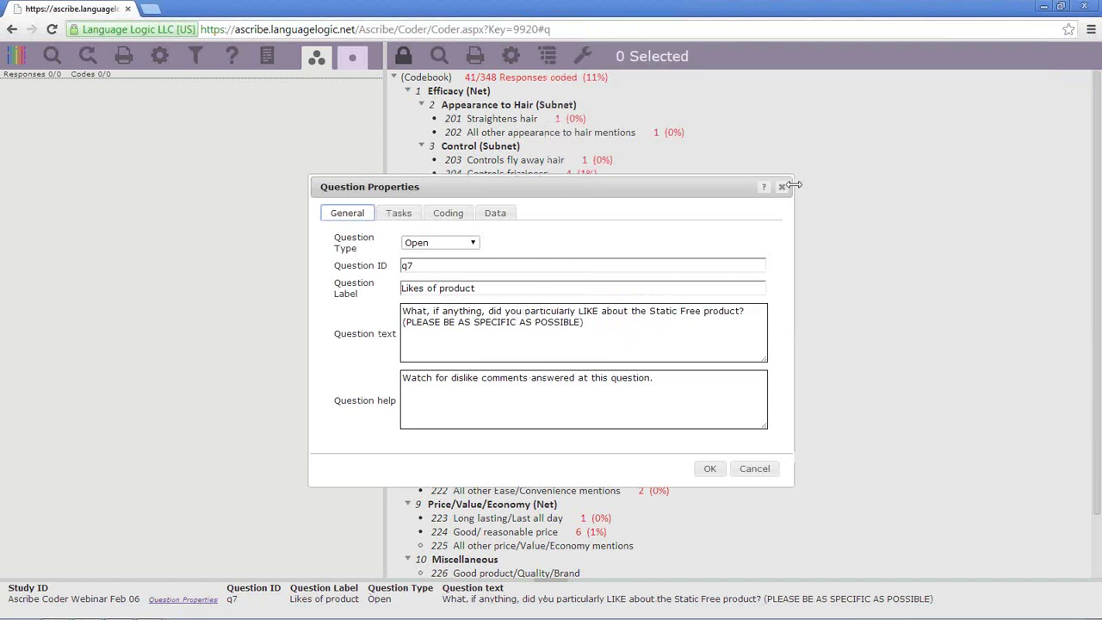
pyautogui.click(784, 187)
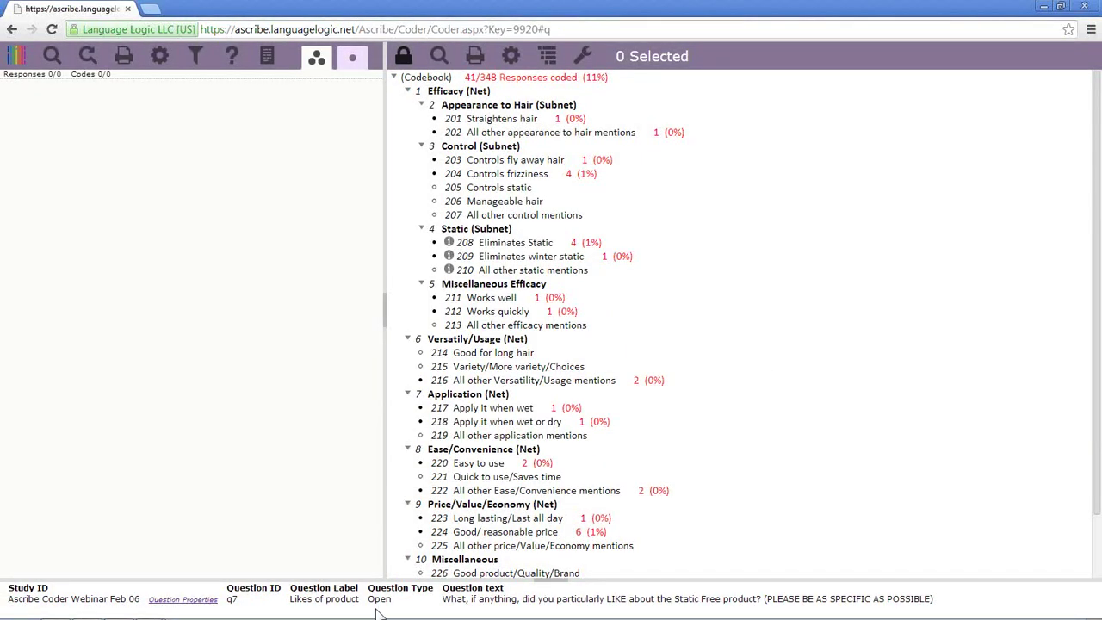
pyautogui.click(546, 584)
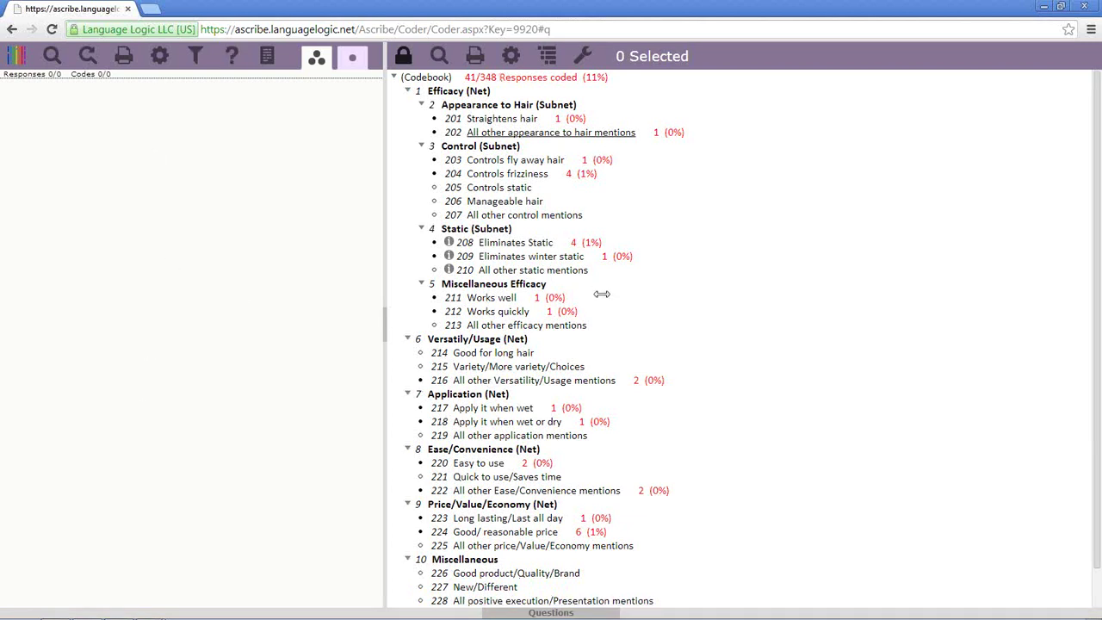
# Return to the study's question list and reopen question q7 in Ascribe Coder.
pyautogui.click(17, 57)
pyautogui.click(42, 62)
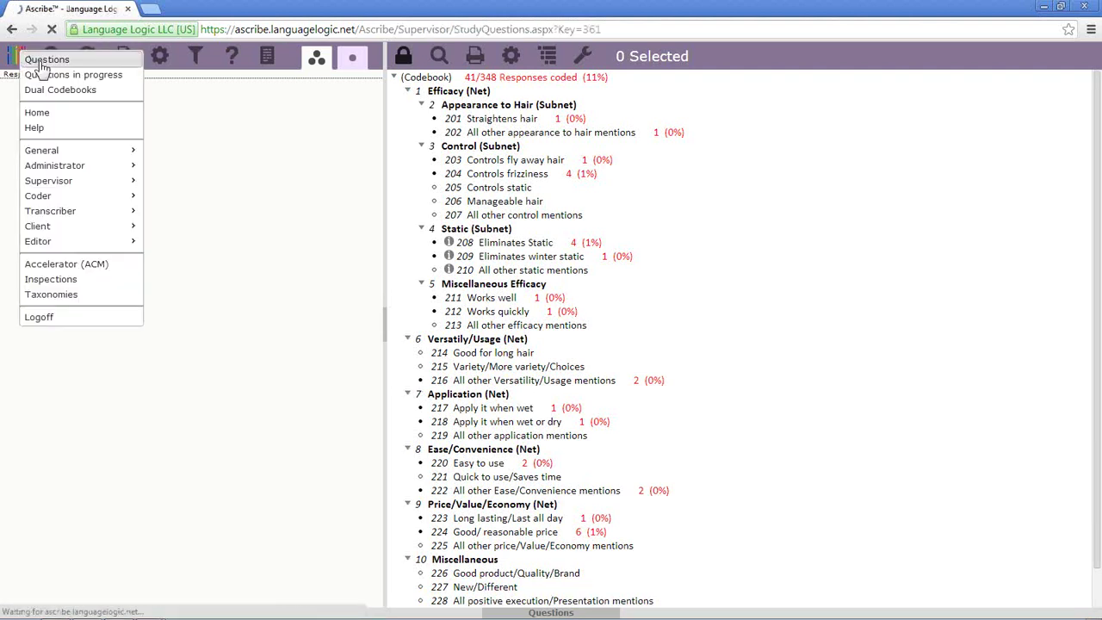
pyautogui.rightClick(160, 341)
pyautogui.click(252, 465)
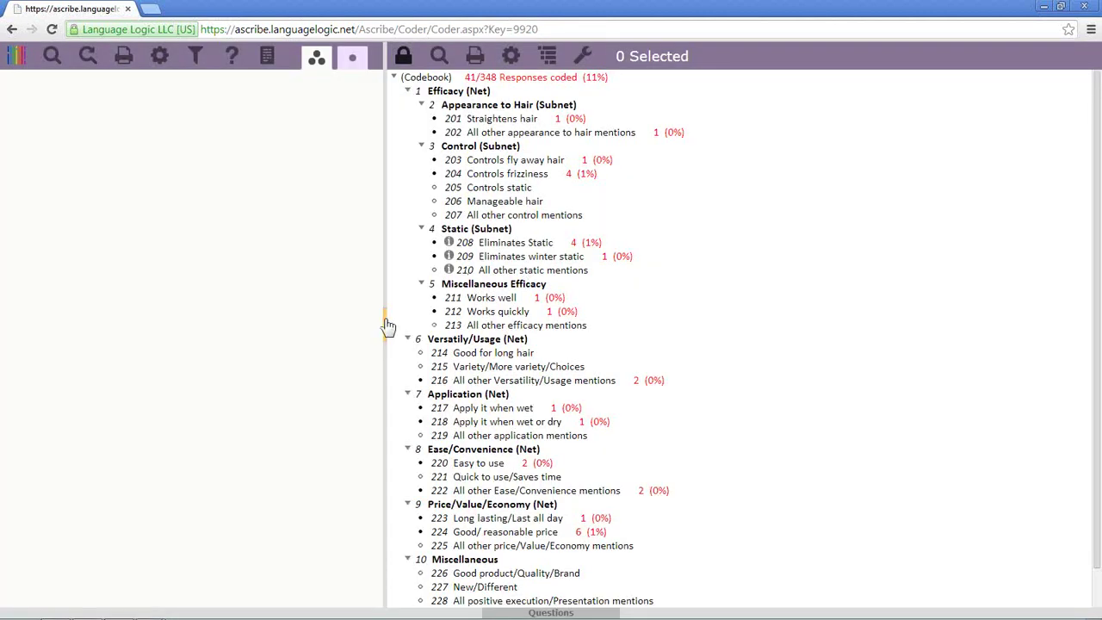
# Resize the response and codebook panes, and collapse and restore the response pane.
pyautogui.moveTo(383, 285); pyautogui.dragTo(400, 267)
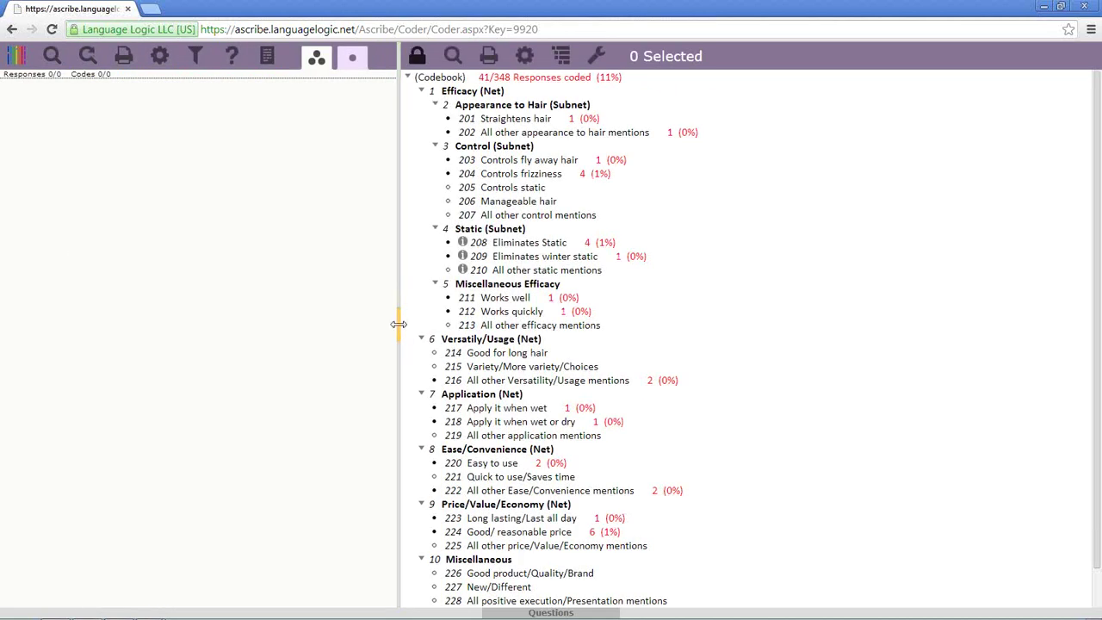
pyautogui.moveTo(398, 324); pyautogui.dragTo(4, 278)
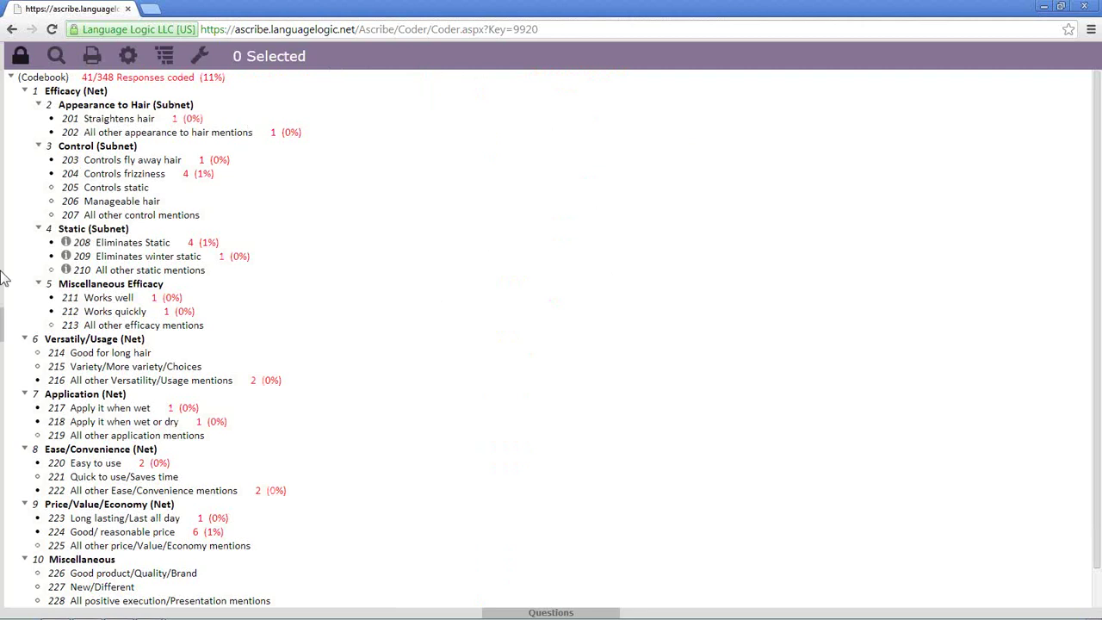
pyautogui.click(5, 323)
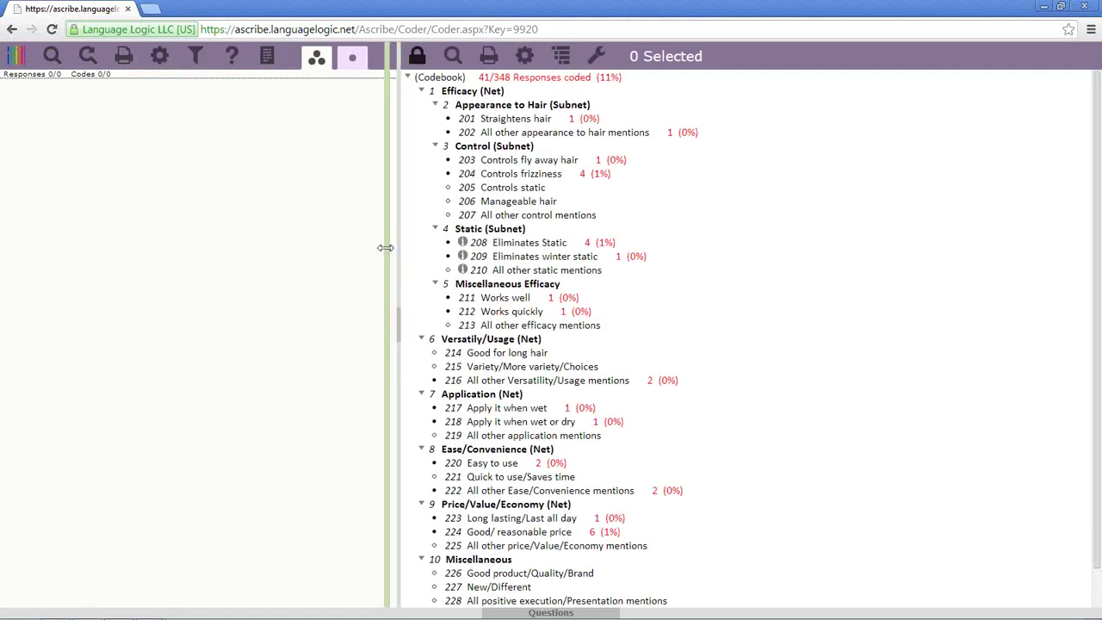
pyautogui.click(387, 325)
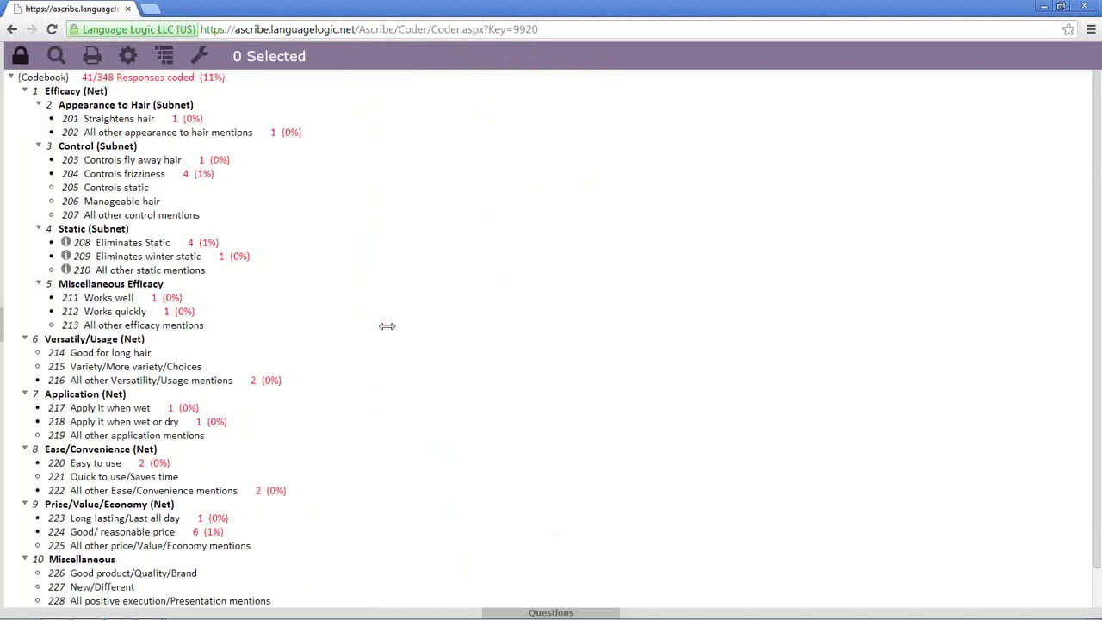
pyautogui.click(3, 325)
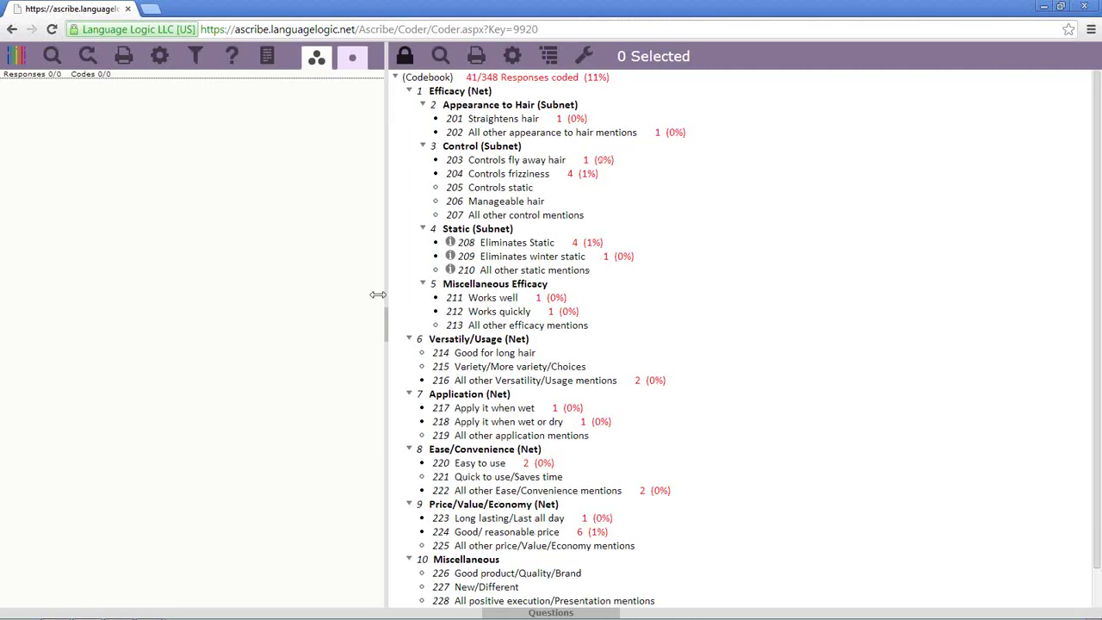
# Unlock the codebook for editing and lock it again.
pyautogui.click(411, 64)
pyautogui.click(410, 65)
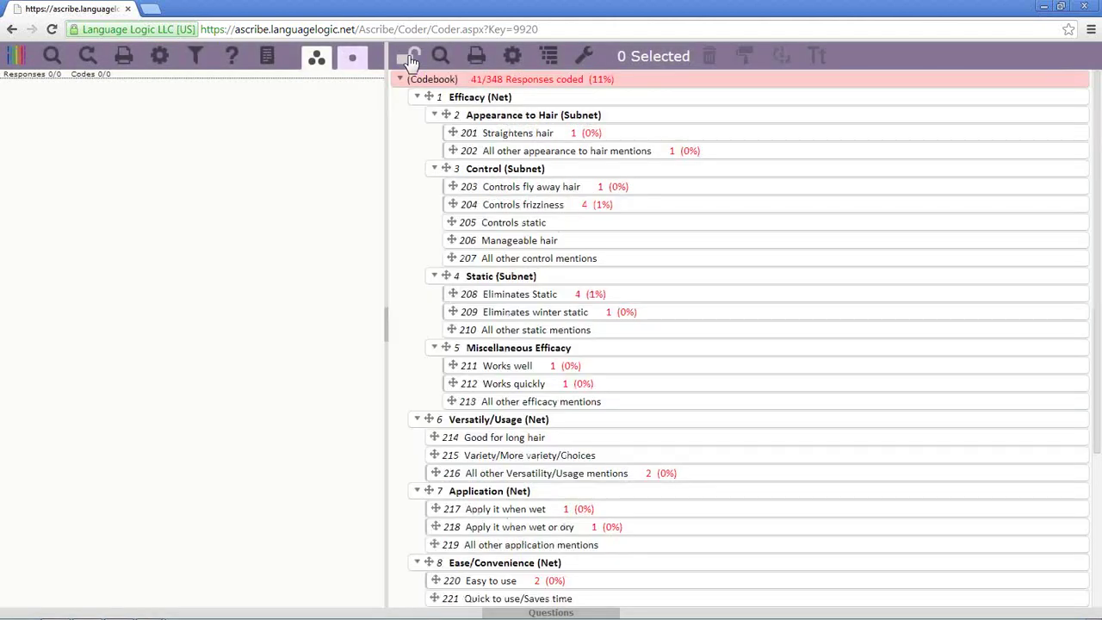
# Open the codebook display settings, then hide and restore the response counts beside the codes.
pyautogui.click(512, 59)
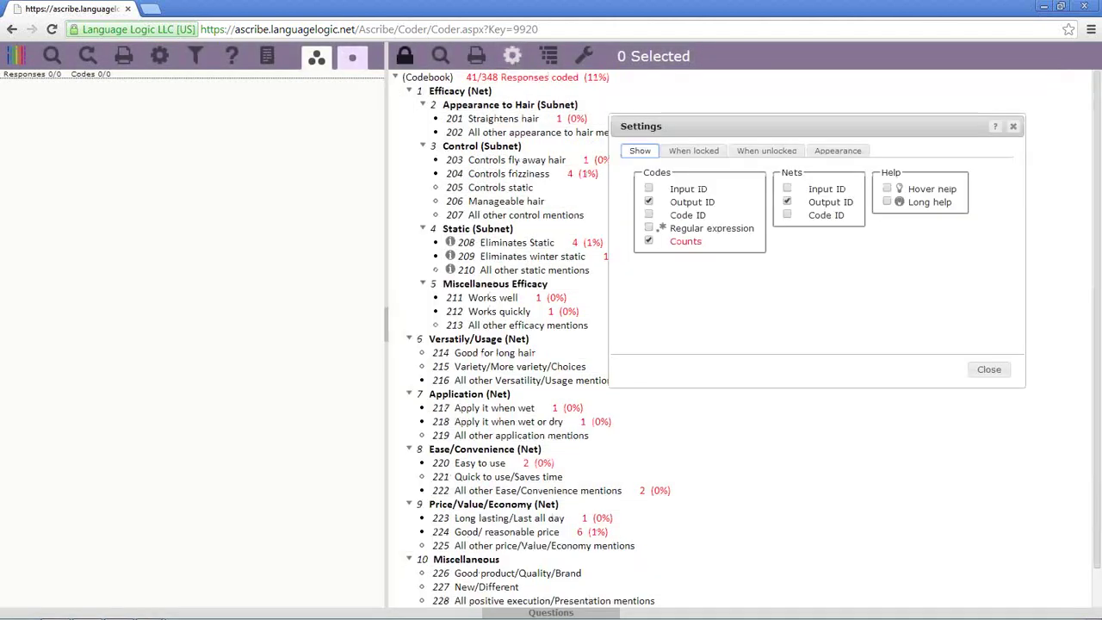
pyautogui.moveTo(691, 127); pyautogui.dragTo(501, 201)
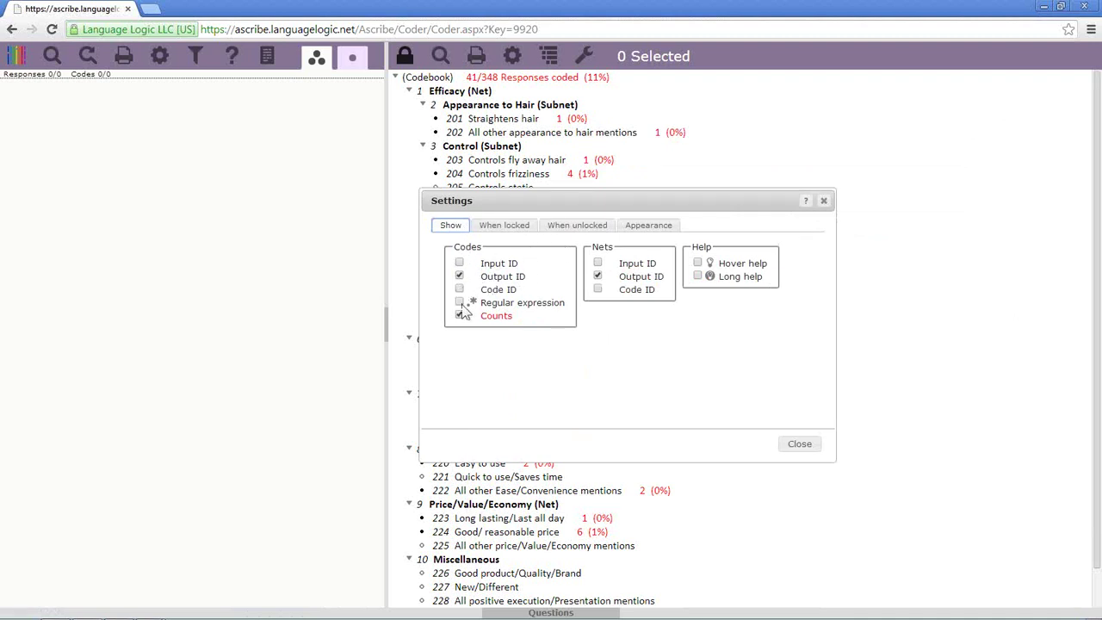
pyautogui.moveTo(573, 209); pyautogui.dragTo(742, 198)
pyautogui.click(629, 305)
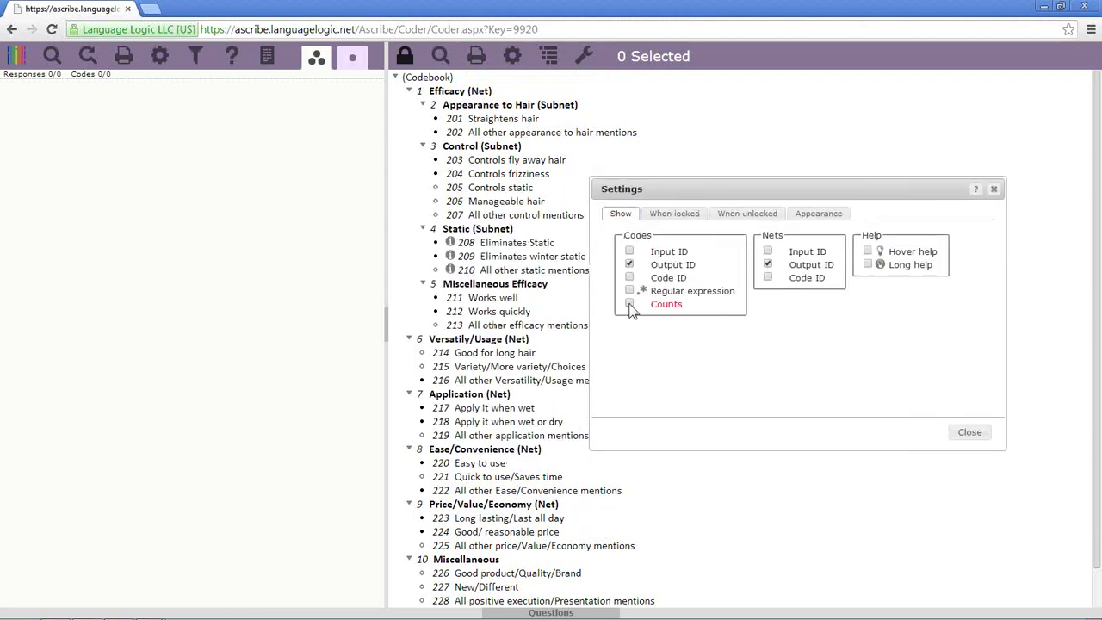
pyautogui.click(630, 305)
# Hide and restore the output IDs for both codes and nets.
pyautogui.click(631, 266)
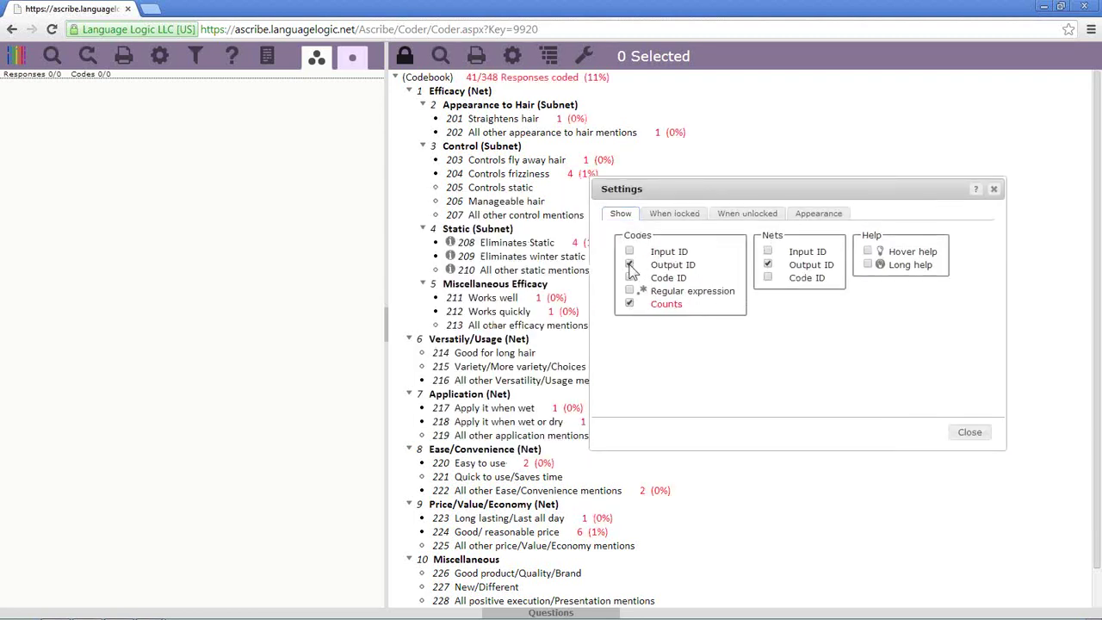
pyautogui.click(630, 266)
pyautogui.click(769, 266)
pyautogui.click(768, 265)
# Show the codes-only view for the locked codebook and sort the codes by Description.
pyautogui.click(688, 221)
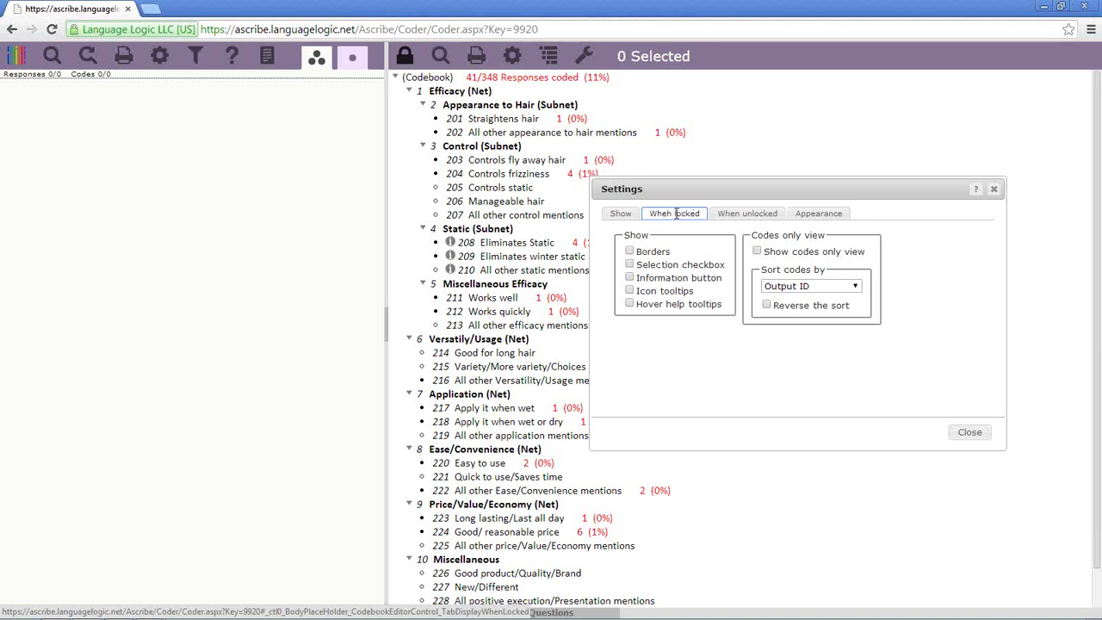
pyautogui.click(756, 252)
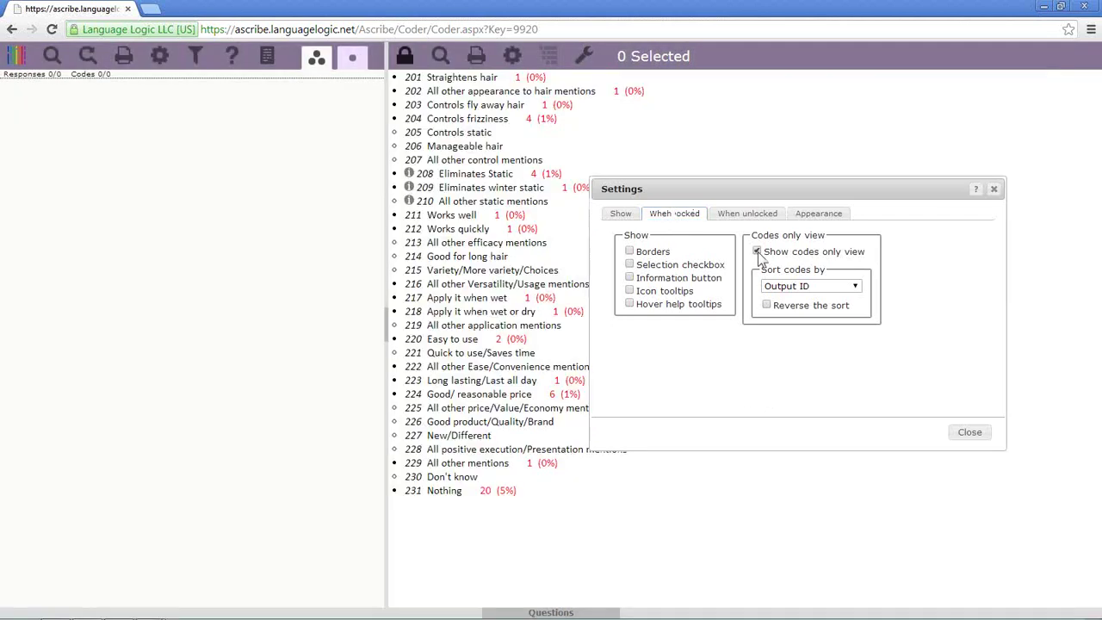
pyautogui.click(758, 253)
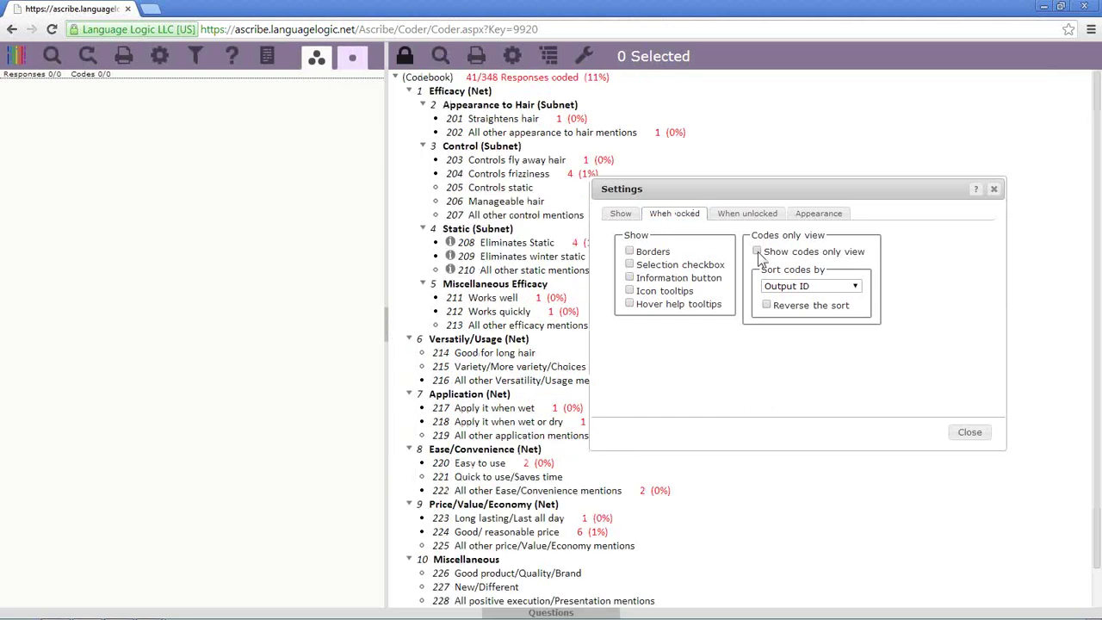
pyautogui.click(757, 253)
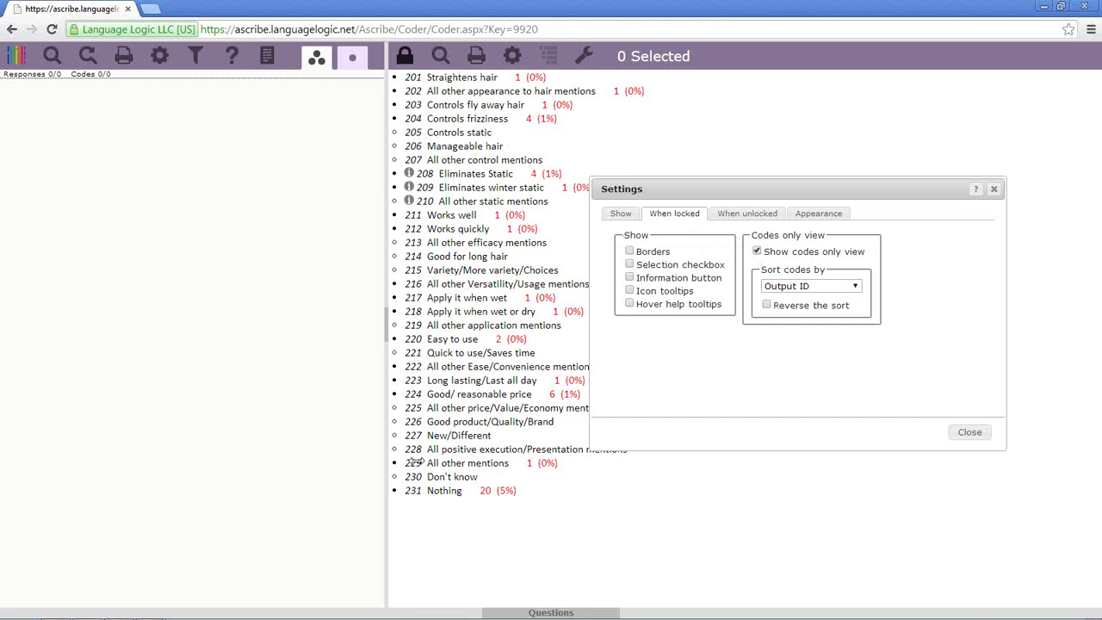
pyautogui.click(757, 252)
pyautogui.click(757, 252)
pyautogui.click(852, 293)
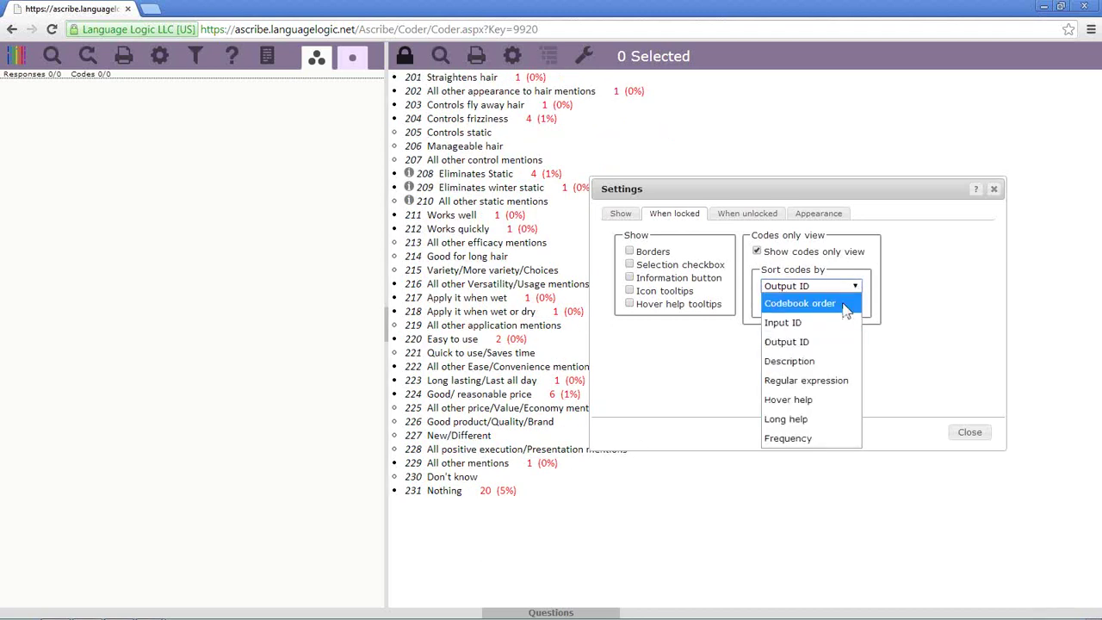
pyautogui.click(827, 360)
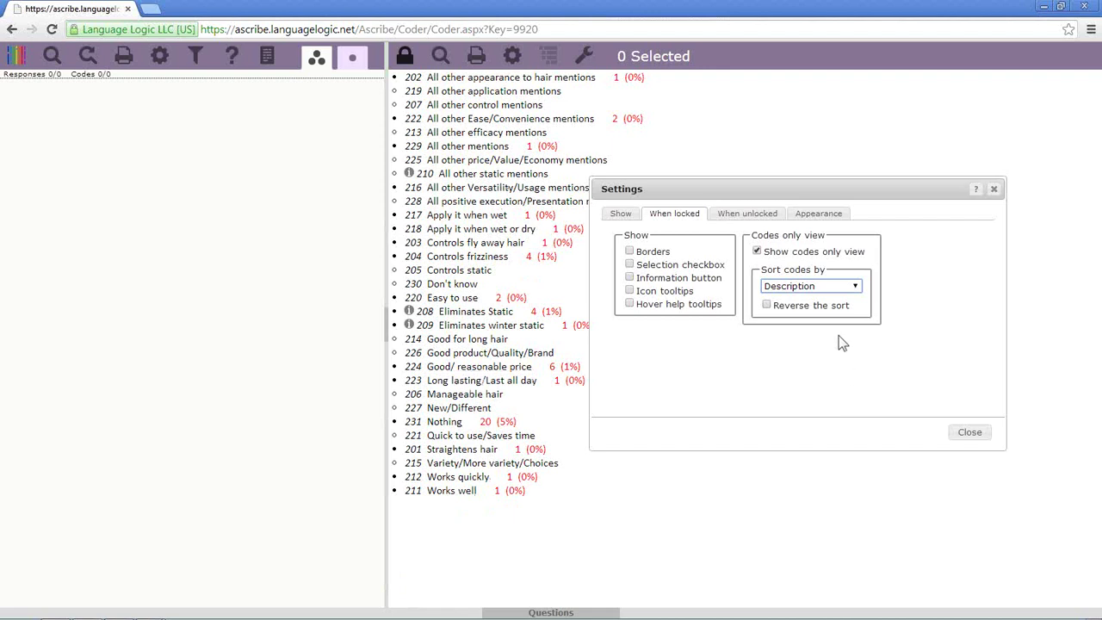
# Turn off the codes-only view, set the code sorting back to Output ID, and close the settings.
pyautogui.click(757, 251)
pyautogui.click(856, 286)
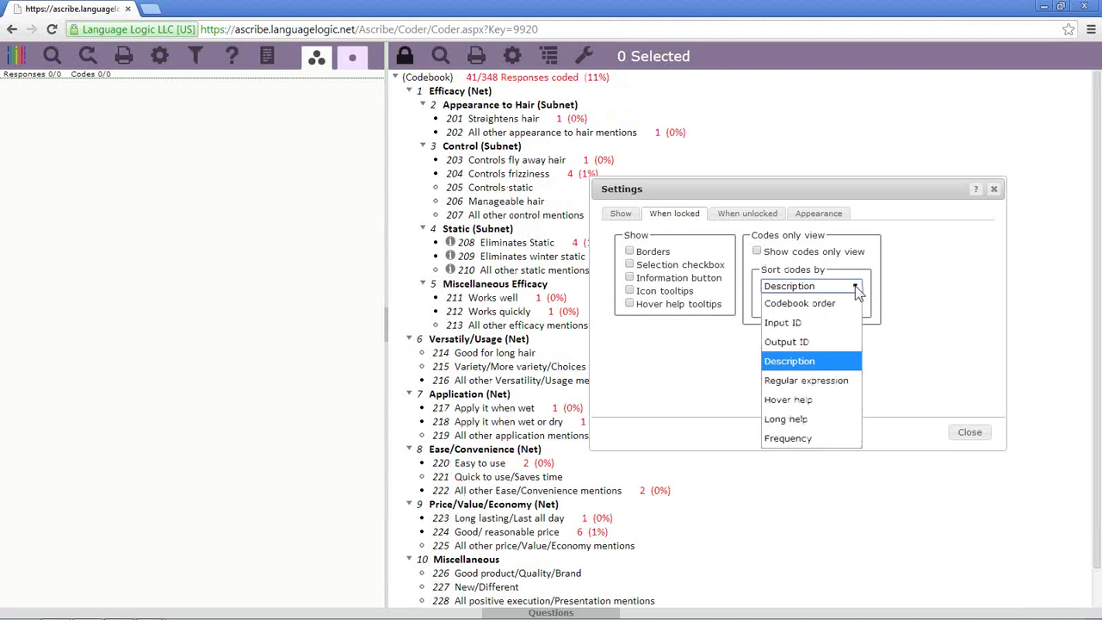
pyautogui.click(842, 342)
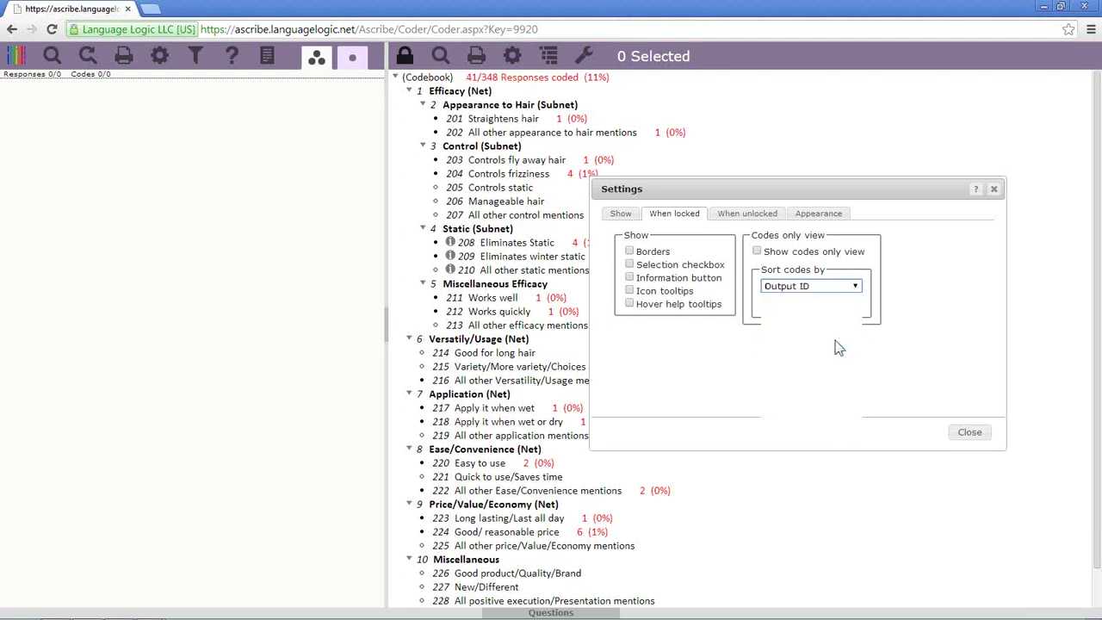
pyautogui.click(858, 285)
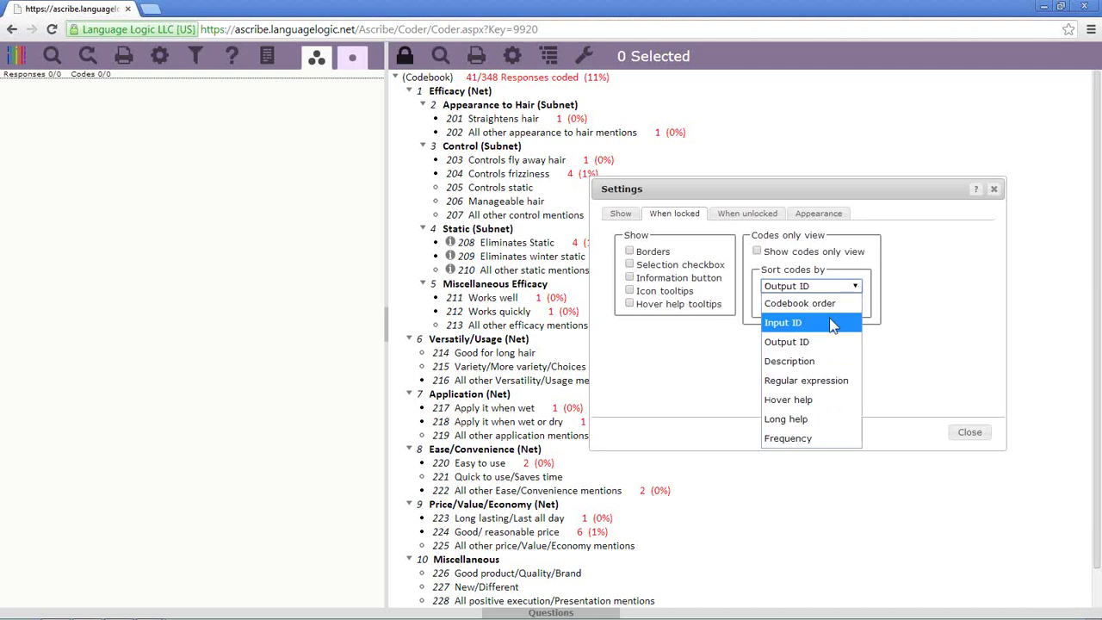
pyautogui.click(868, 307)
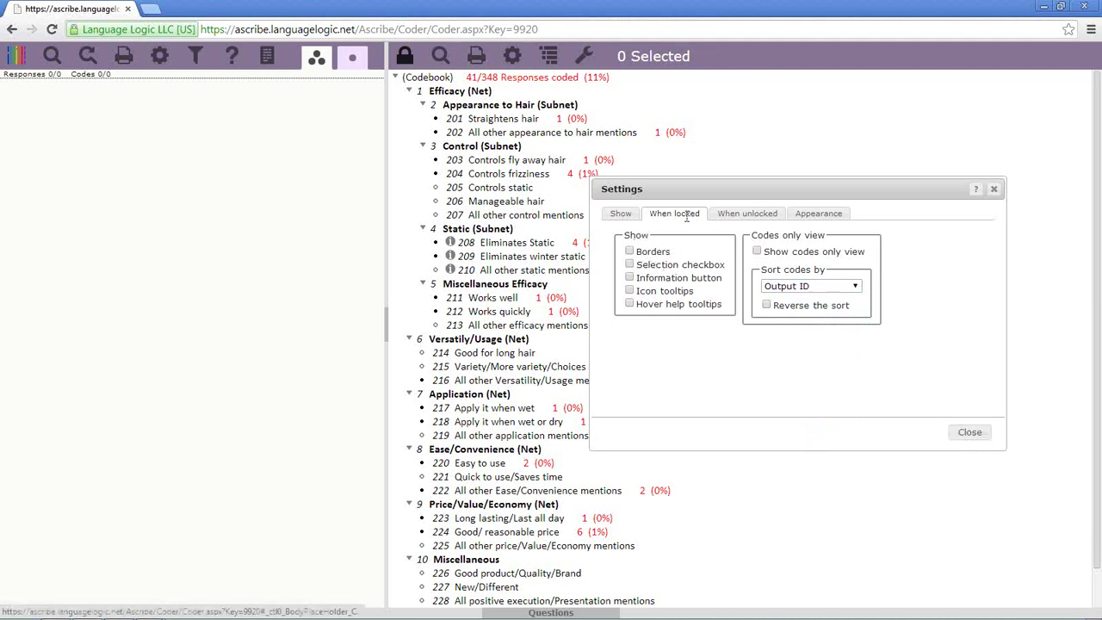
pyautogui.click(967, 433)
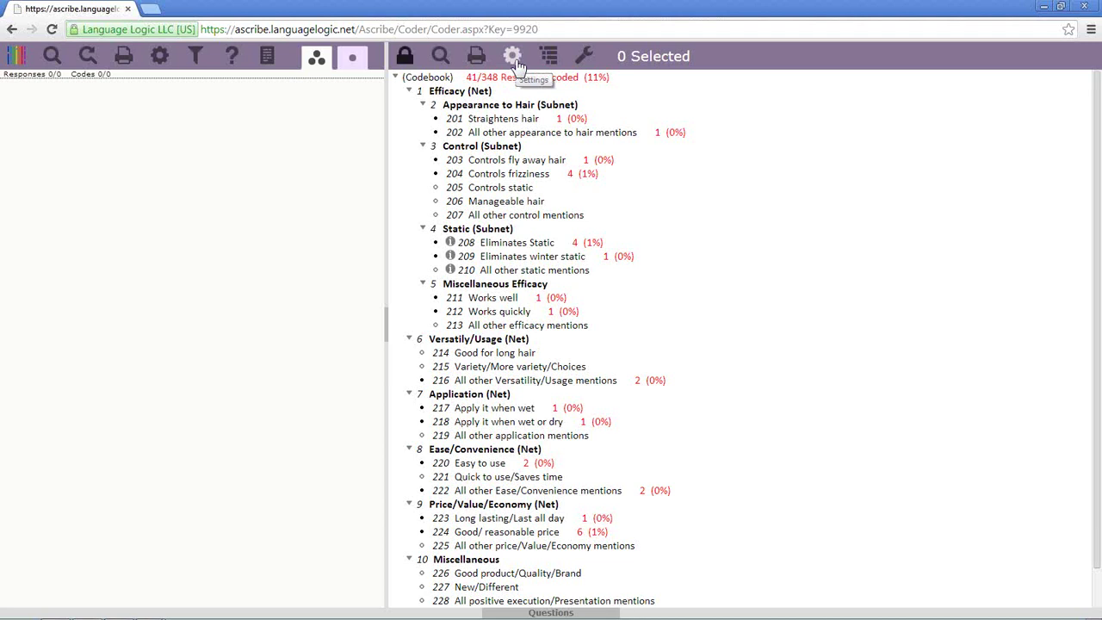
# Change the description of code 201 under Appearance to Hair to "Makes hair straight".
pyautogui.rightClick(495, 126)
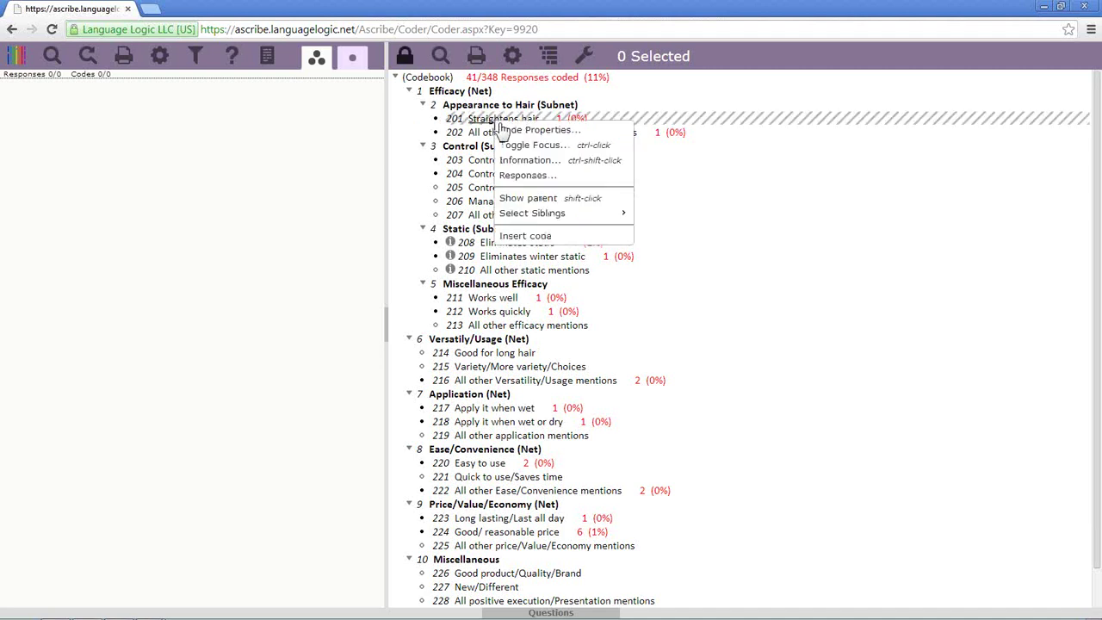
pyautogui.click(508, 130)
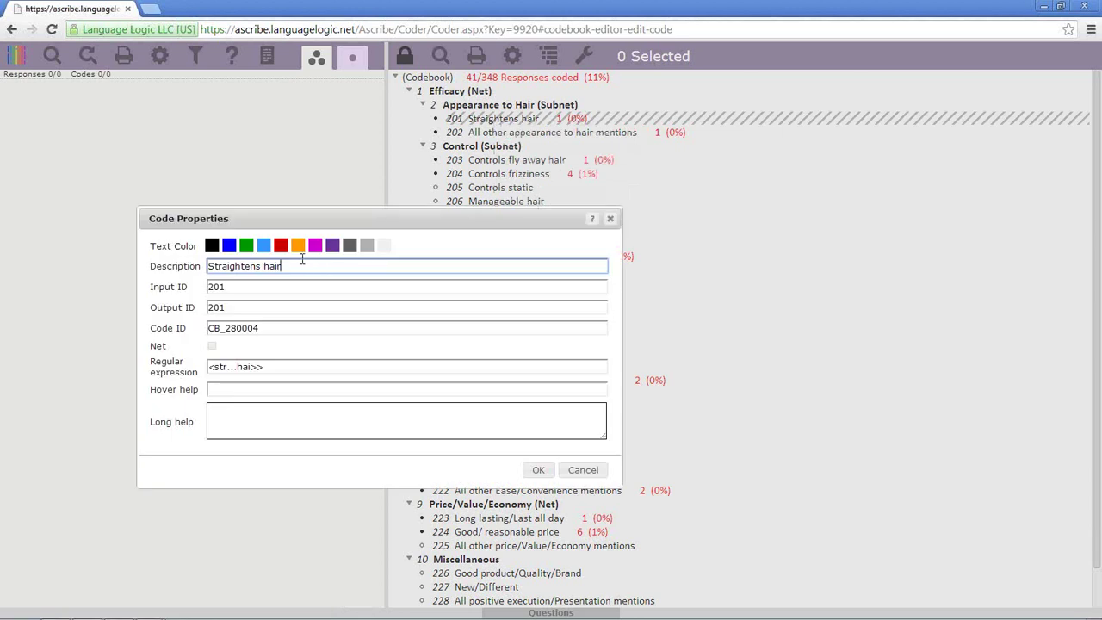
pyautogui.moveTo(262, 267); pyautogui.dragTo(194, 264)
pyautogui.write('Makes')
pyautogui.press('Left')
pyautogui.write('straight')
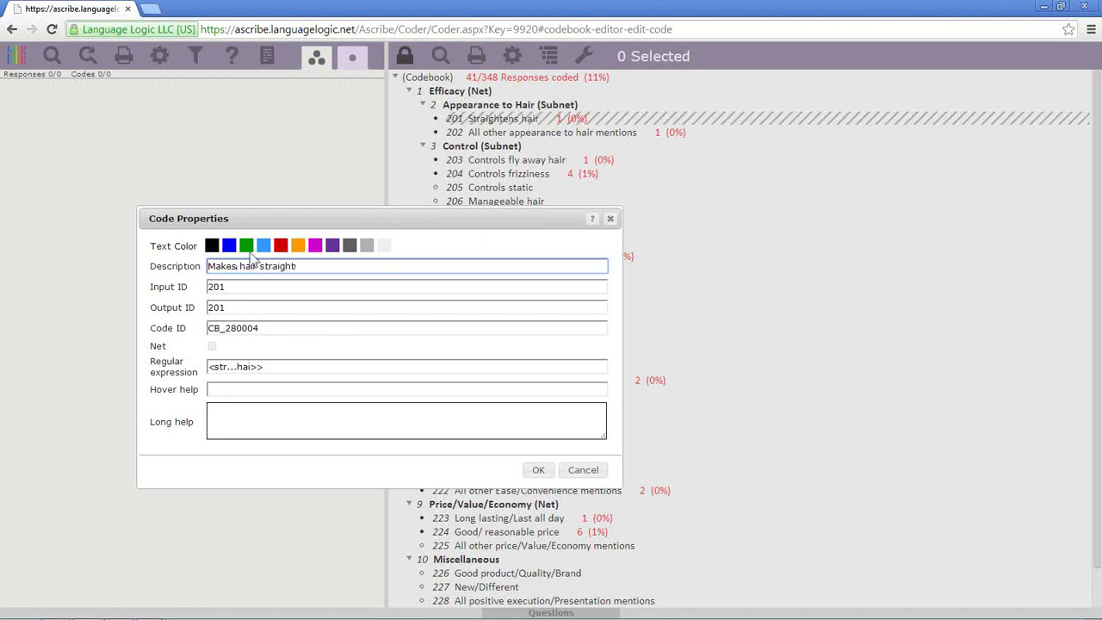
# Set the text color of code 201 to light blue, save it, and review its properties once more.
pyautogui.click(281, 247)
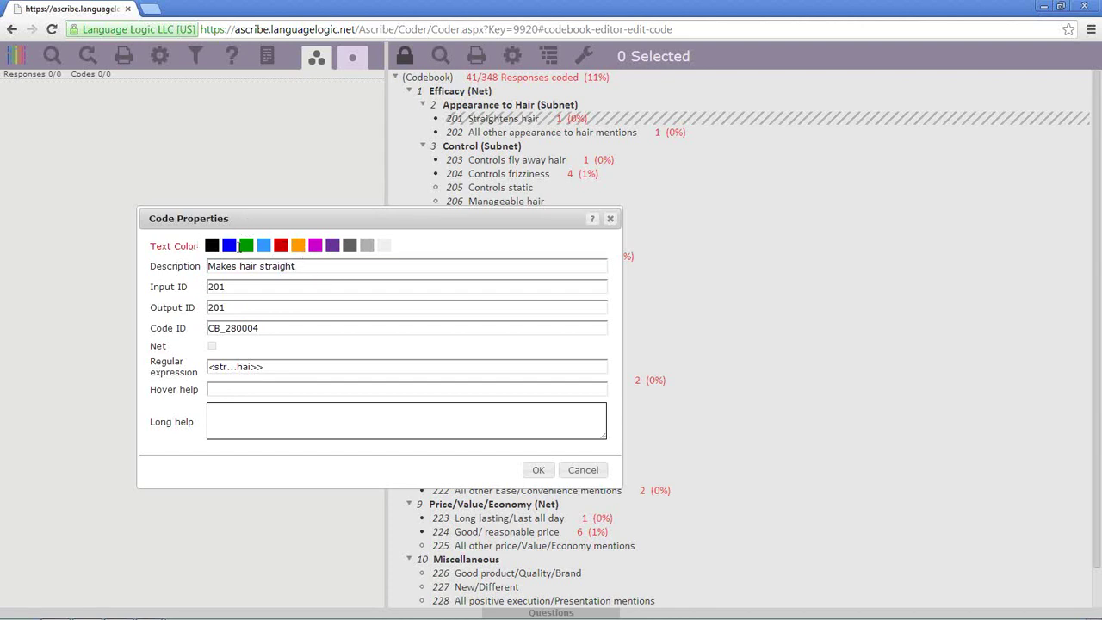
pyautogui.moveTo(197, 246); pyautogui.dragTo(148, 247)
pyautogui.click(155, 258)
pyautogui.click(229, 250)
pyautogui.click(305, 267)
pyautogui.click(315, 270)
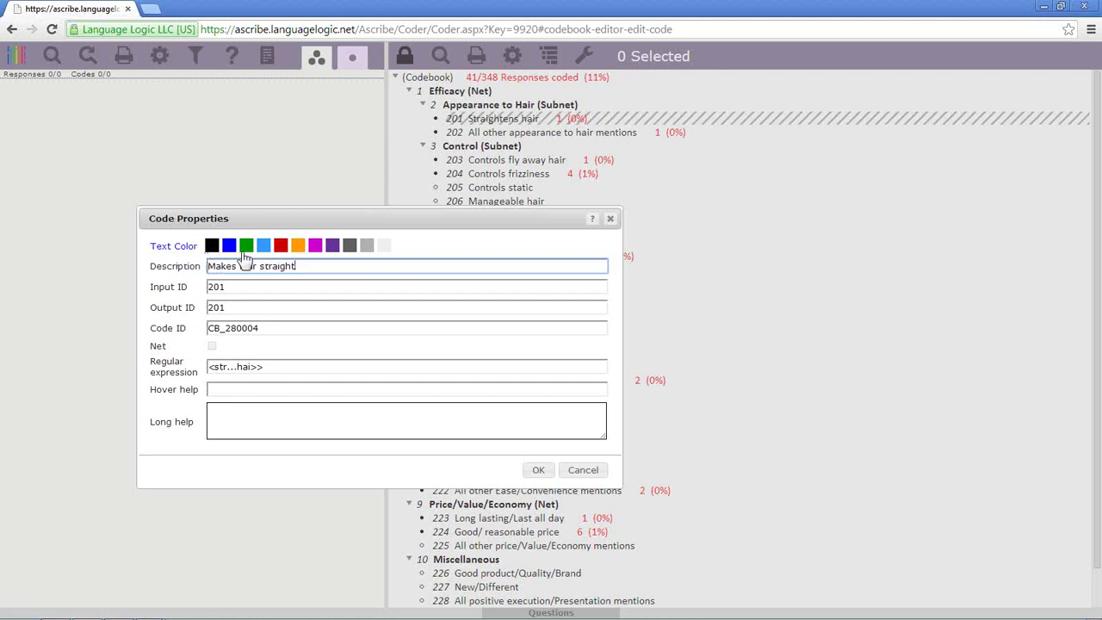
pyautogui.click(186, 250)
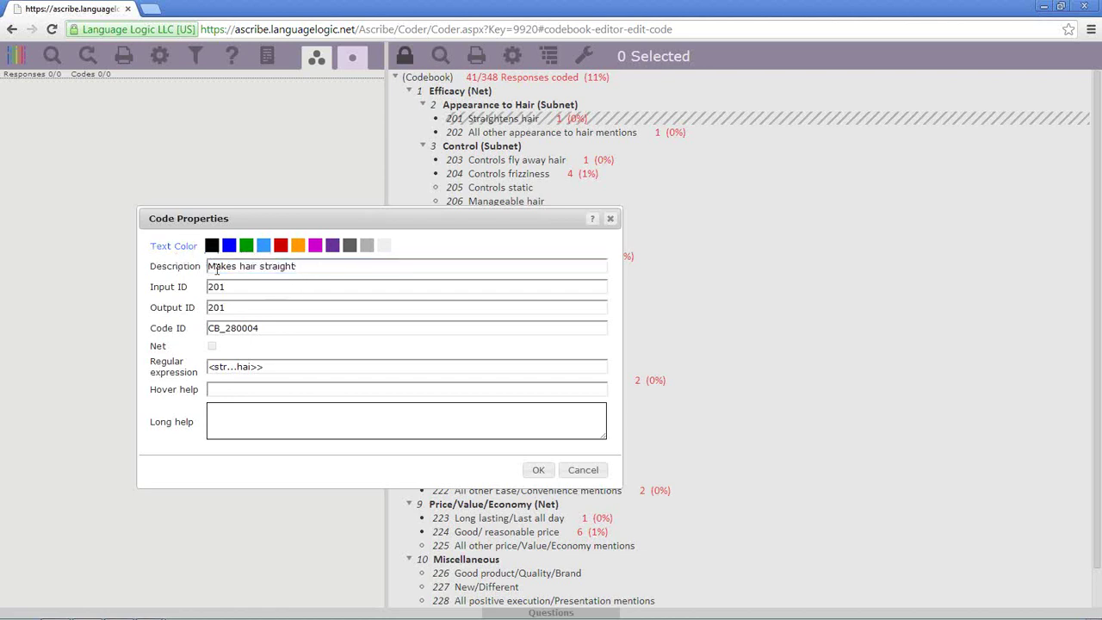
pyautogui.click(538, 470)
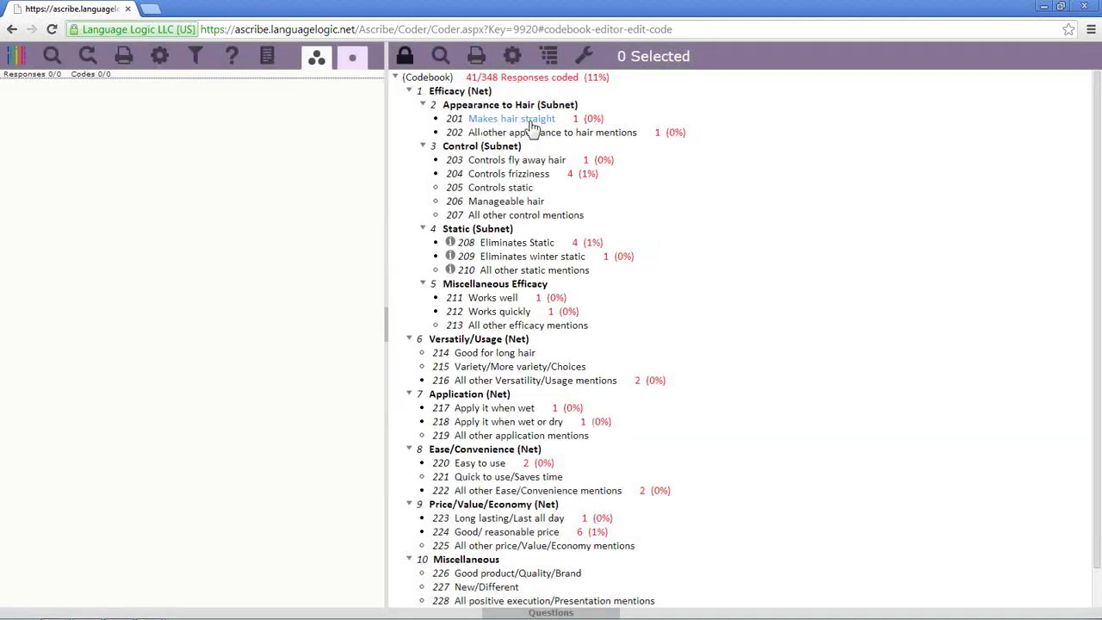
pyautogui.click(533, 126)
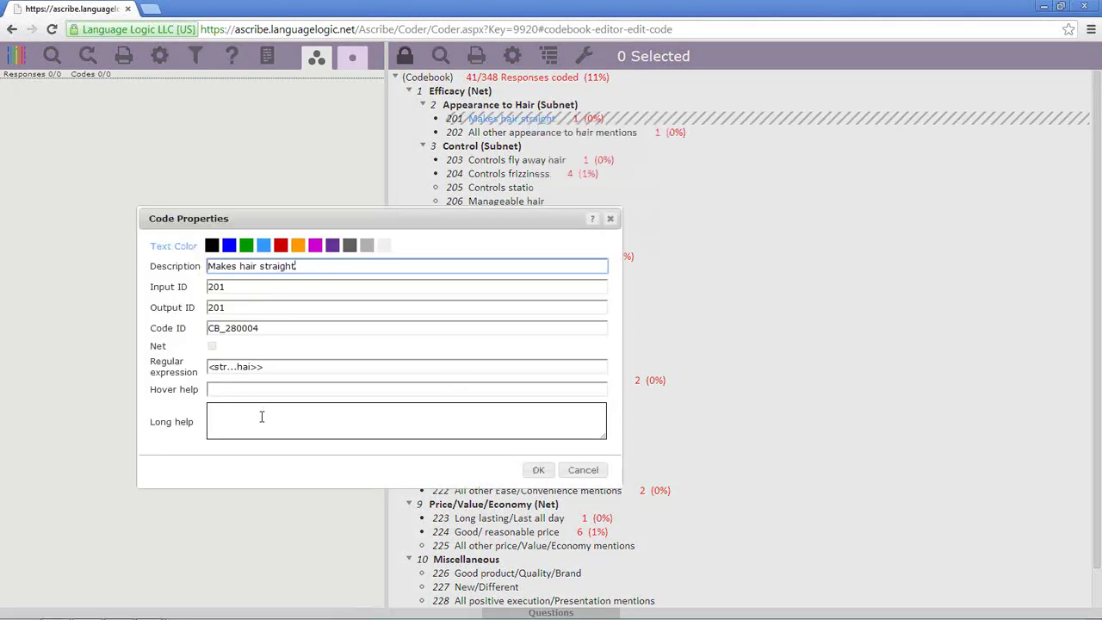
pyautogui.click(552, 472)
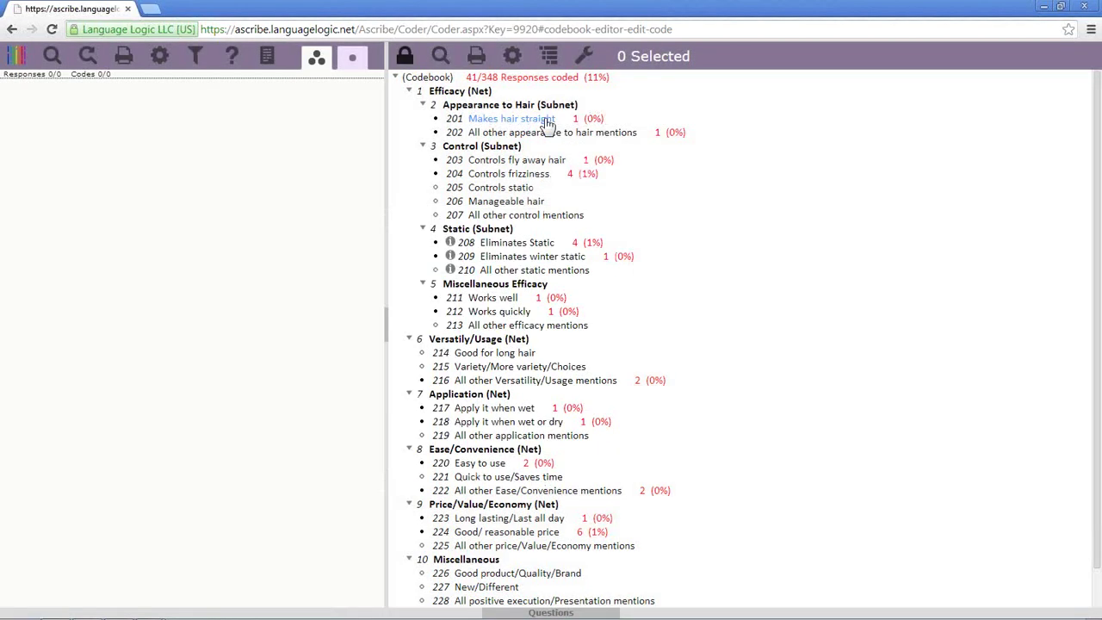
# Insert a code below code 201 with the description "New Code" and magenta text.
pyautogui.rightClick(546, 123)
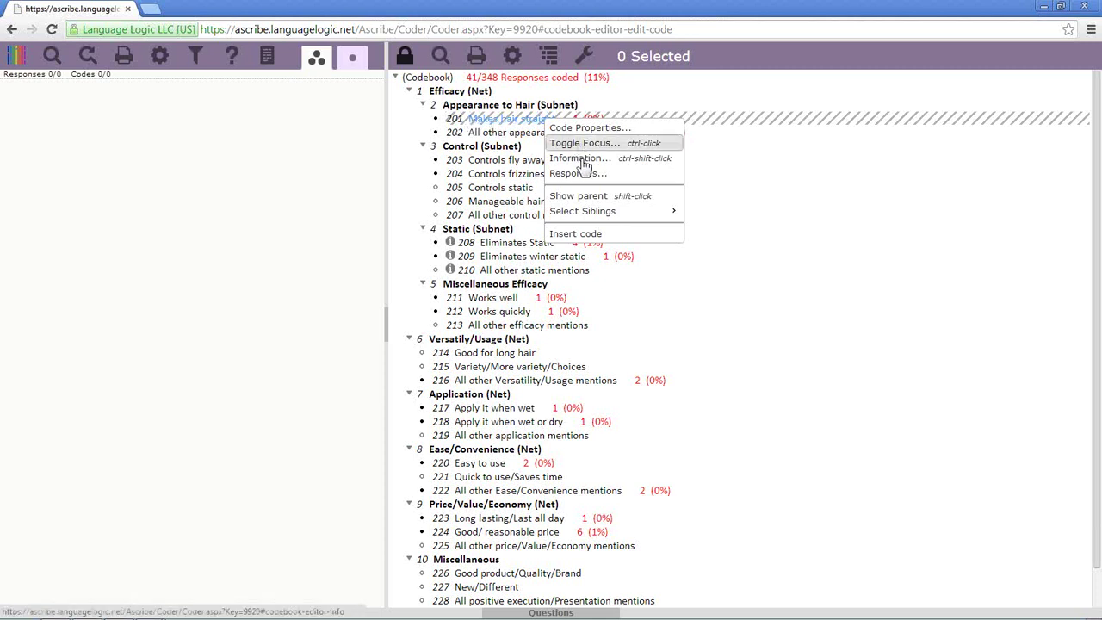
pyautogui.click(600, 234)
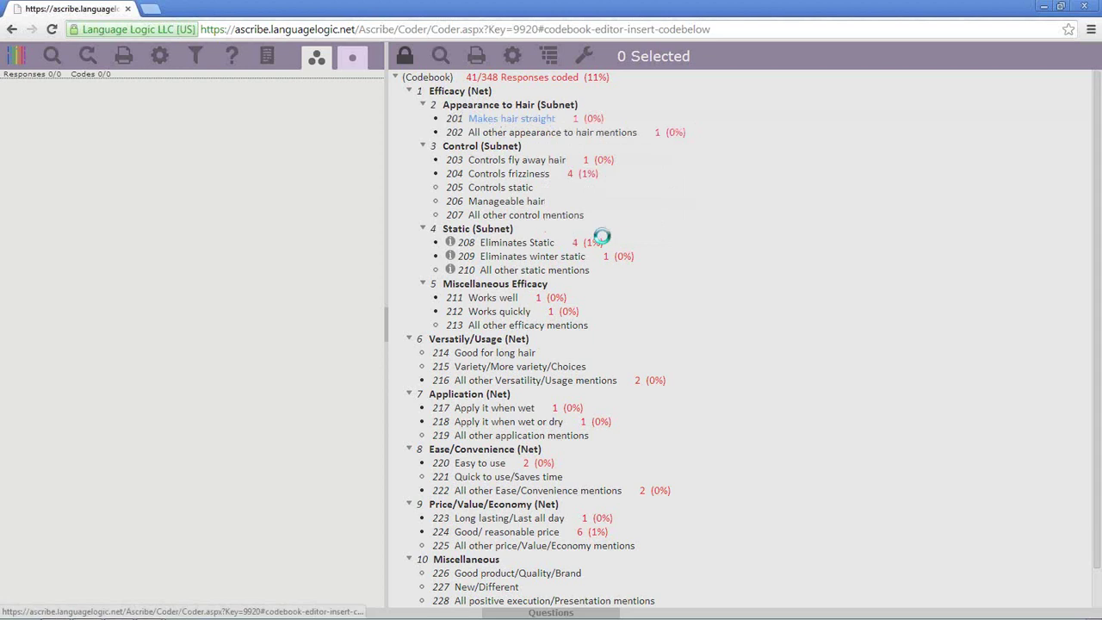
pyautogui.write('New Code')
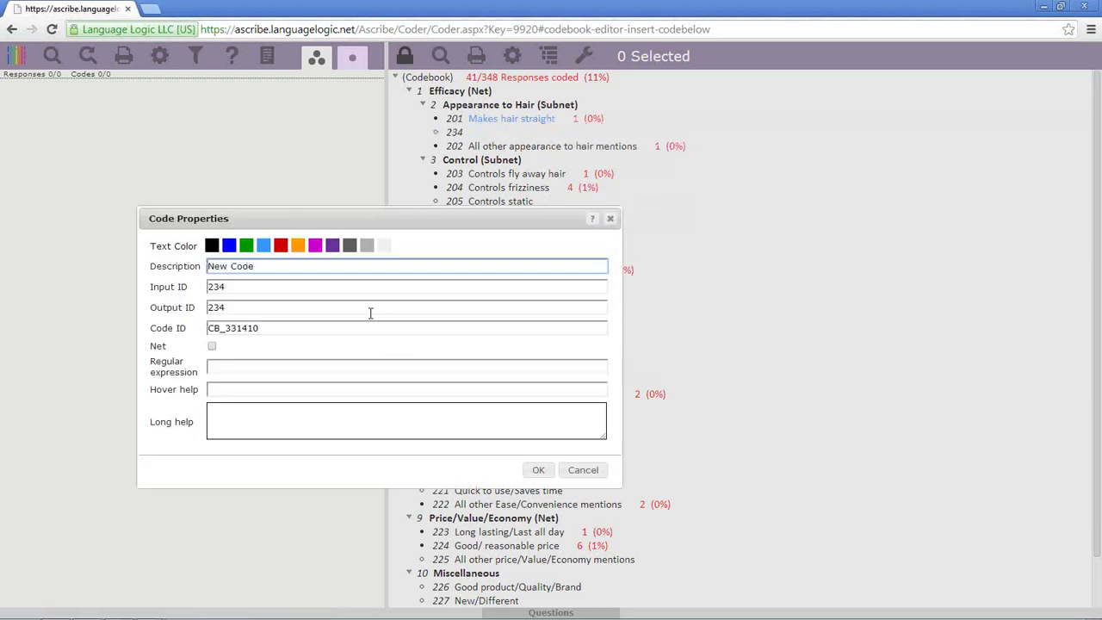
pyautogui.click(317, 248)
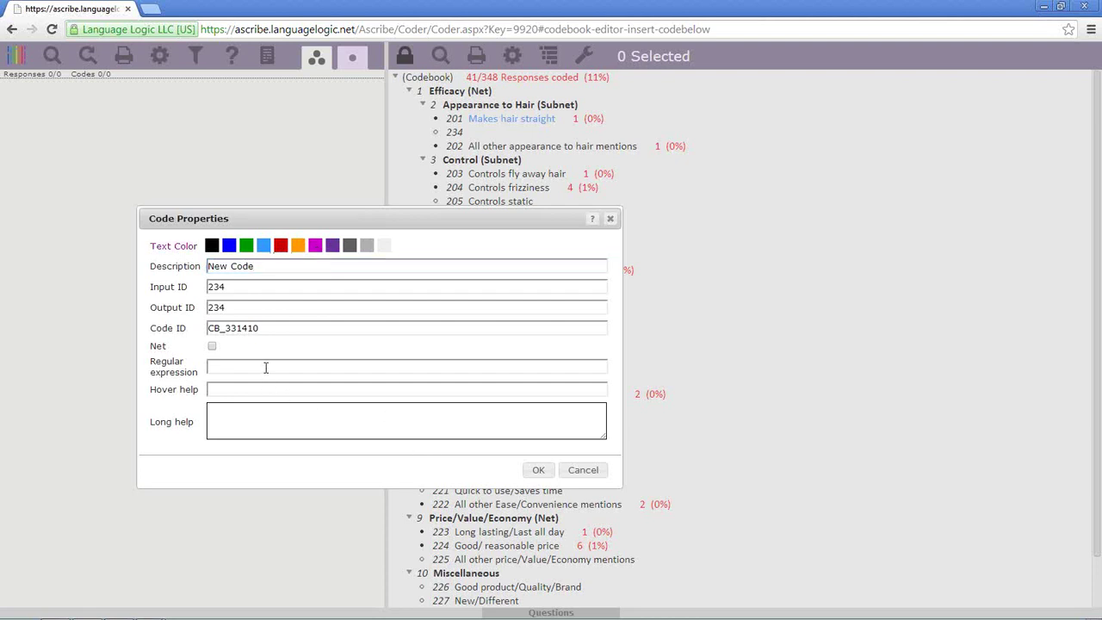
pyautogui.click(538, 472)
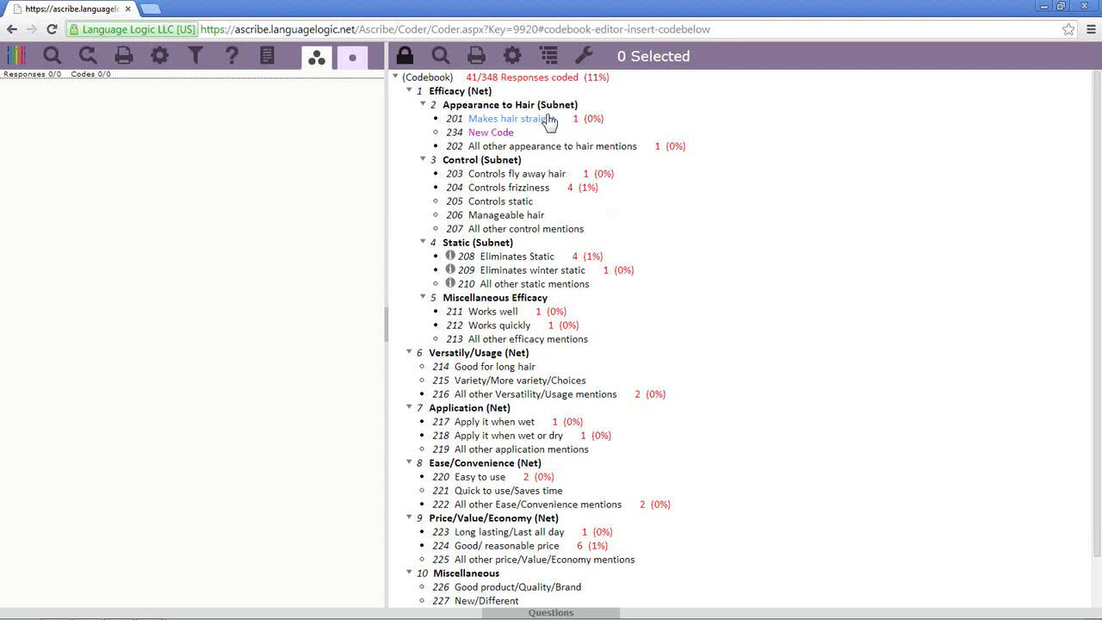
# Delete the unused code 205 "Controls static" from the Control subnet.
pyautogui.rightClick(527, 205)
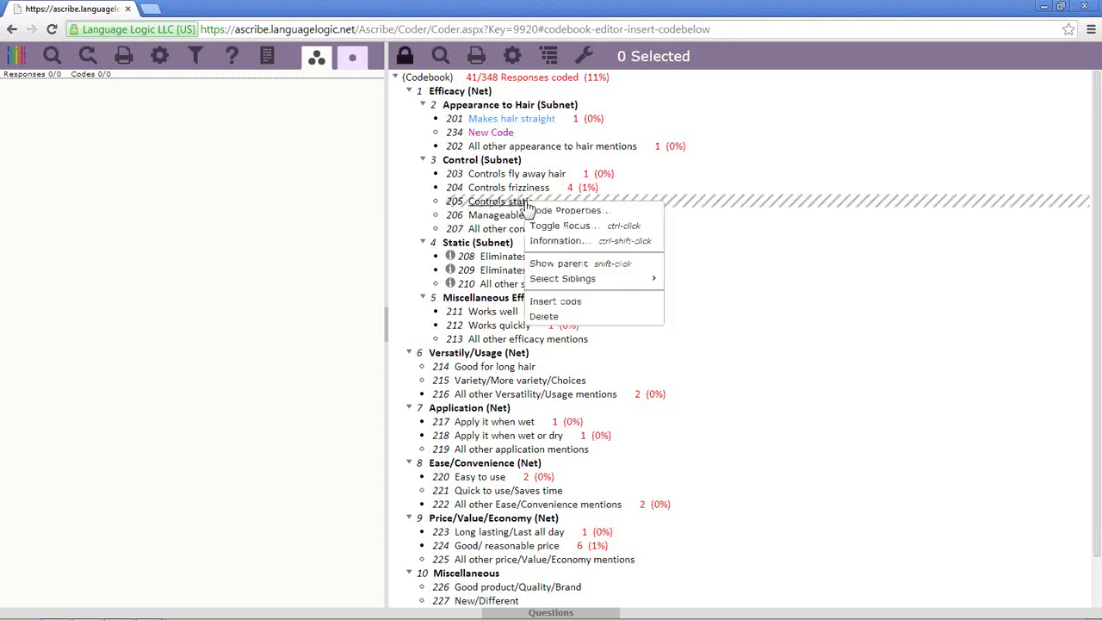
pyautogui.click(519, 207)
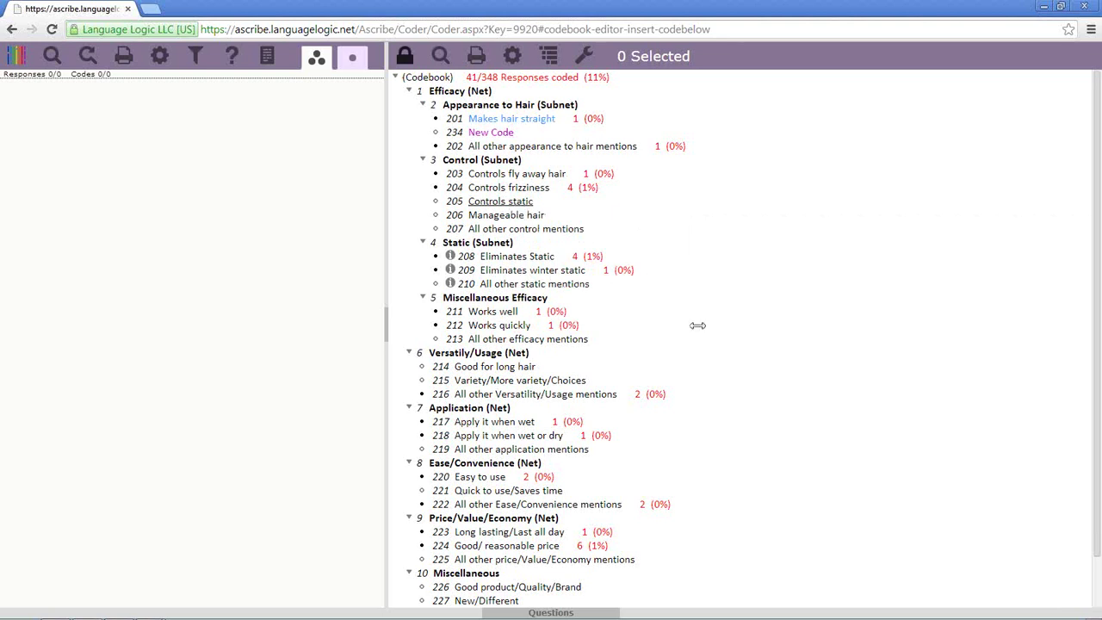
pyautogui.rightClick(528, 207)
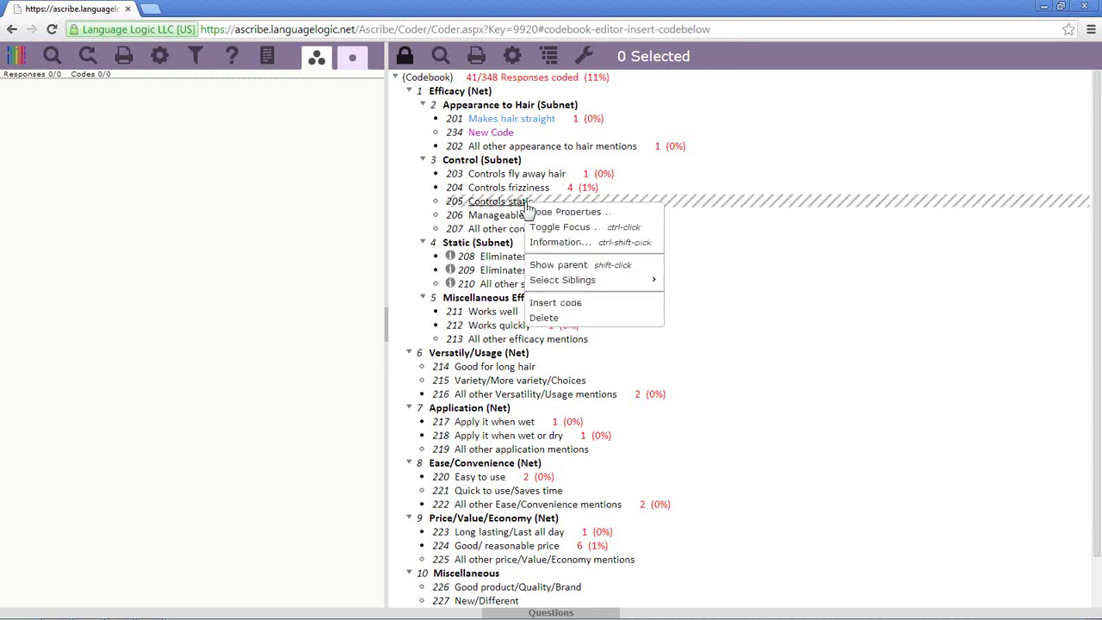
pyautogui.click(550, 317)
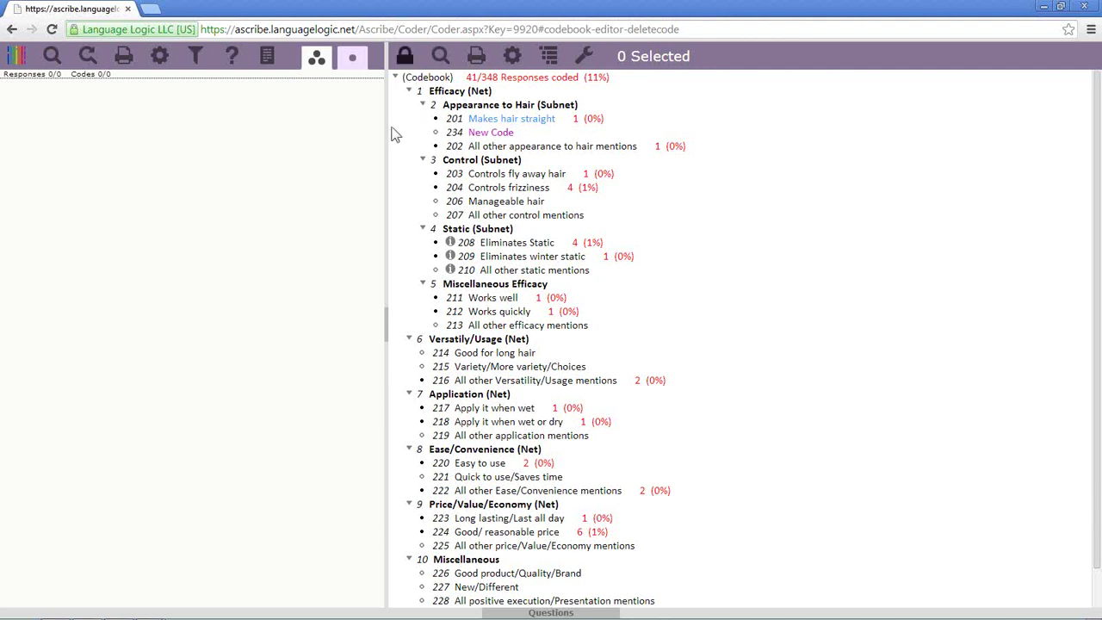
# Open the properties of code 201 under Appearance to Hair for review and close them without changes.
pyautogui.rightClick(501, 126)
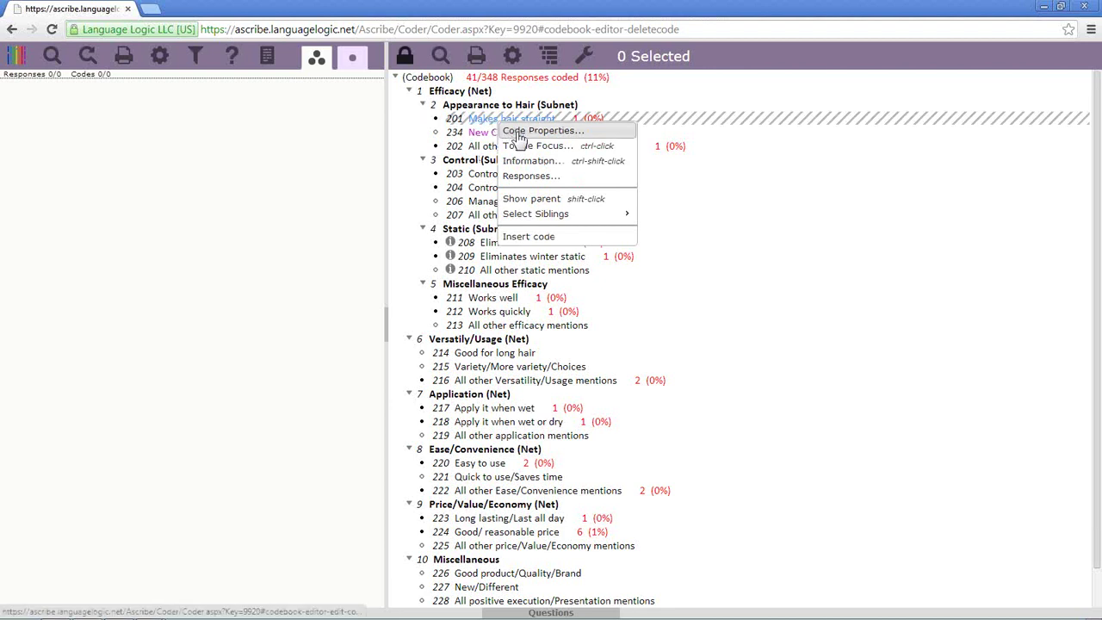
pyautogui.click(513, 130)
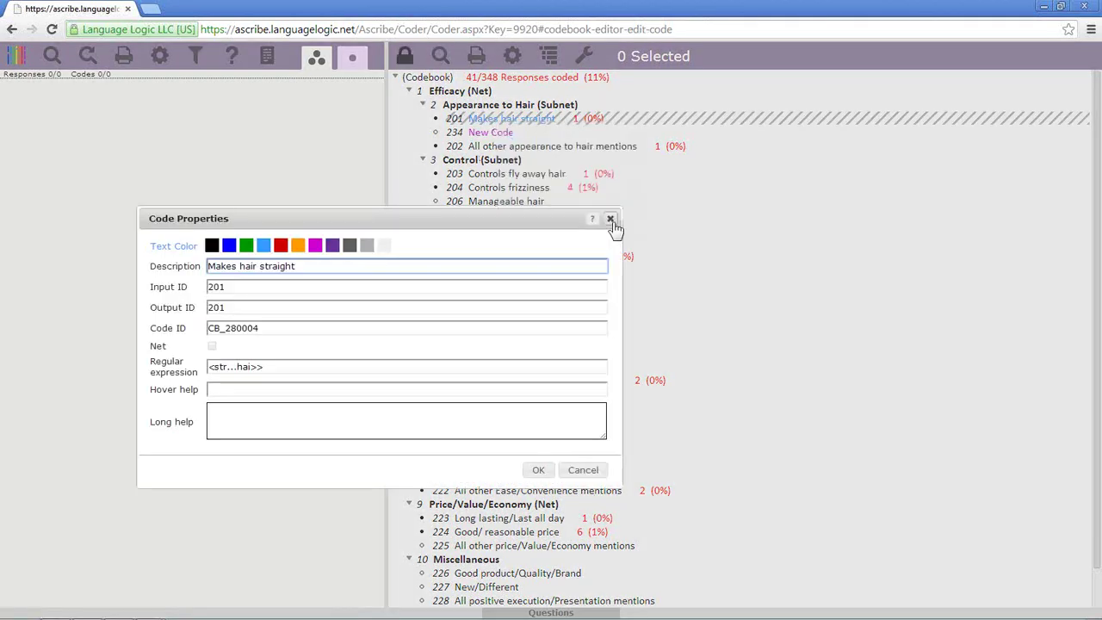
pyautogui.click(609, 219)
pyautogui.rightClick(509, 119)
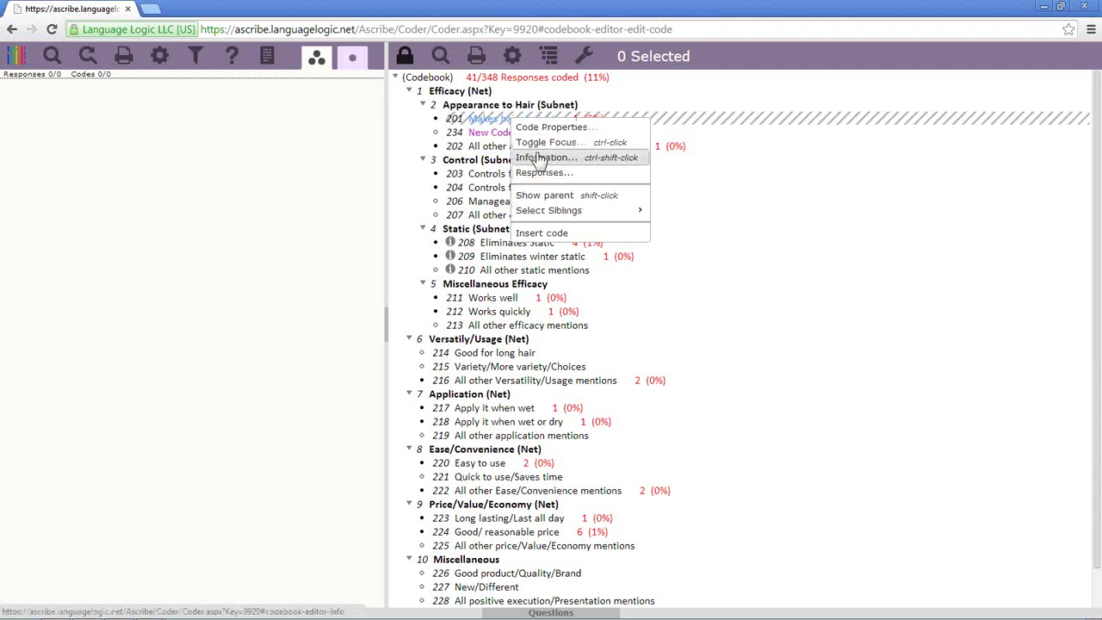
pyautogui.click(524, 125)
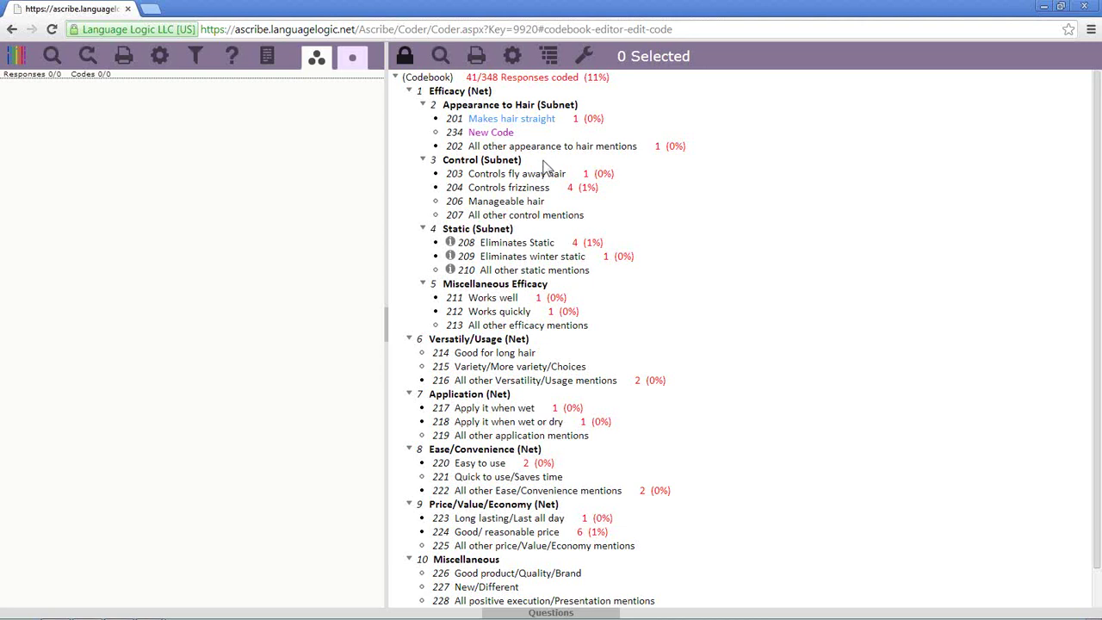
# Turn on focus for the Control subnet and move the focus through the codebook to code 209 "Eliminates winter static".
pyautogui.rightClick(543, 164)
pyautogui.click(571, 186)
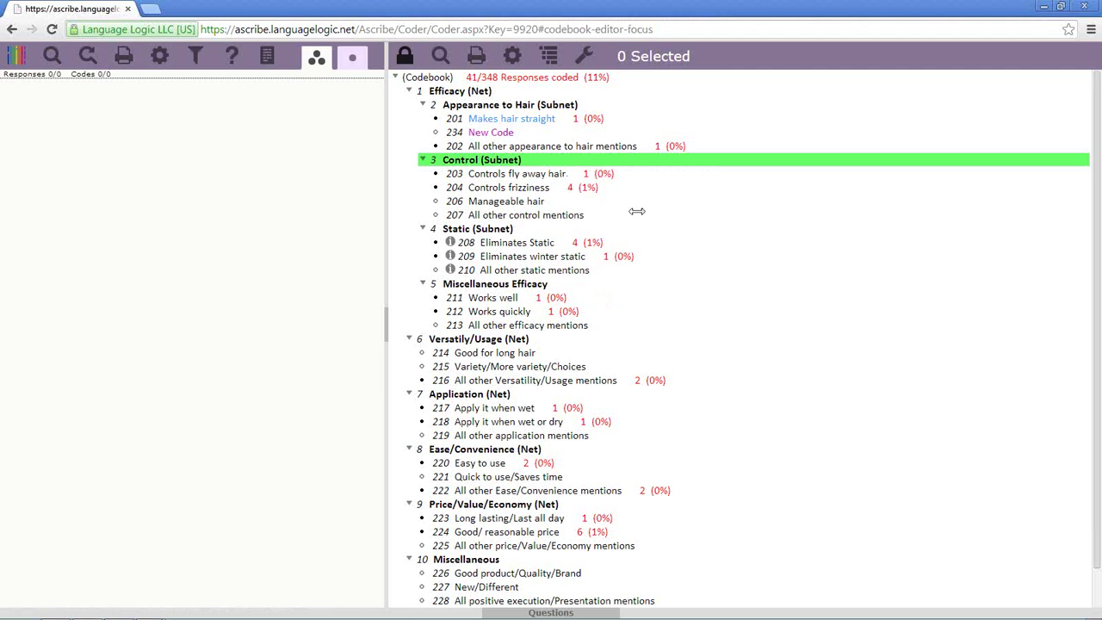
pyautogui.press('Down')
pyautogui.press('Down')
pyautogui.press('Up')
pyautogui.press('Up')
pyautogui.press('Down')
pyautogui.press('Down')
pyautogui.press('Down')
pyautogui.press('Down')
pyautogui.press('Down')
pyautogui.press('Down')
pyautogui.press('Down')
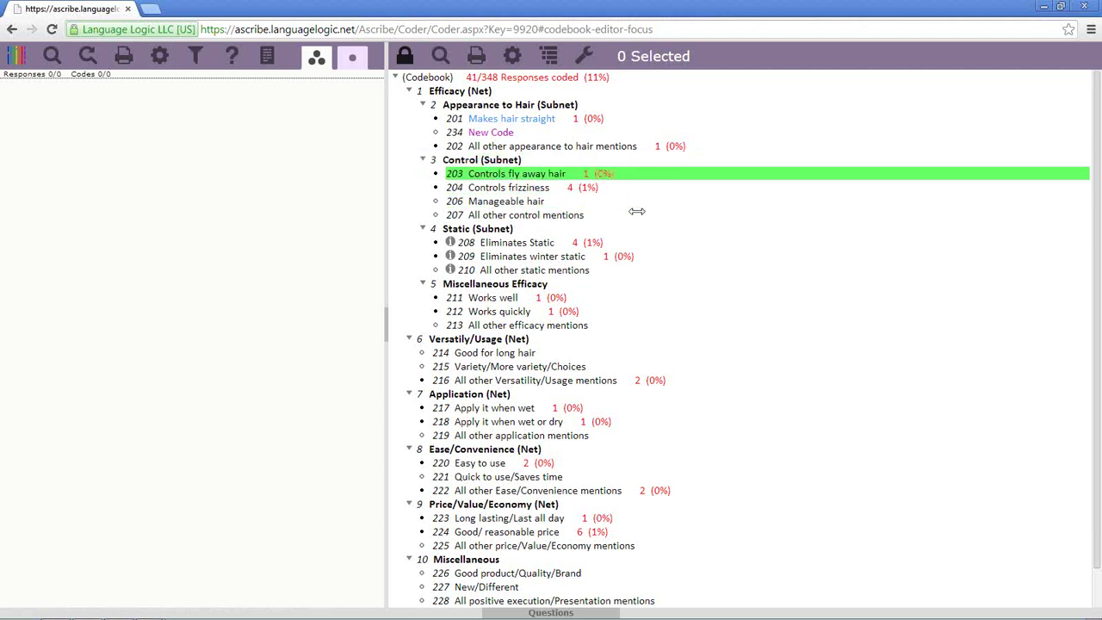
pyautogui.press('Down')
pyautogui.press('Down')
pyautogui.press('Down')
pyautogui.press('Down')
pyautogui.press('Down')
pyautogui.press('Down')
pyautogui.press('Down')
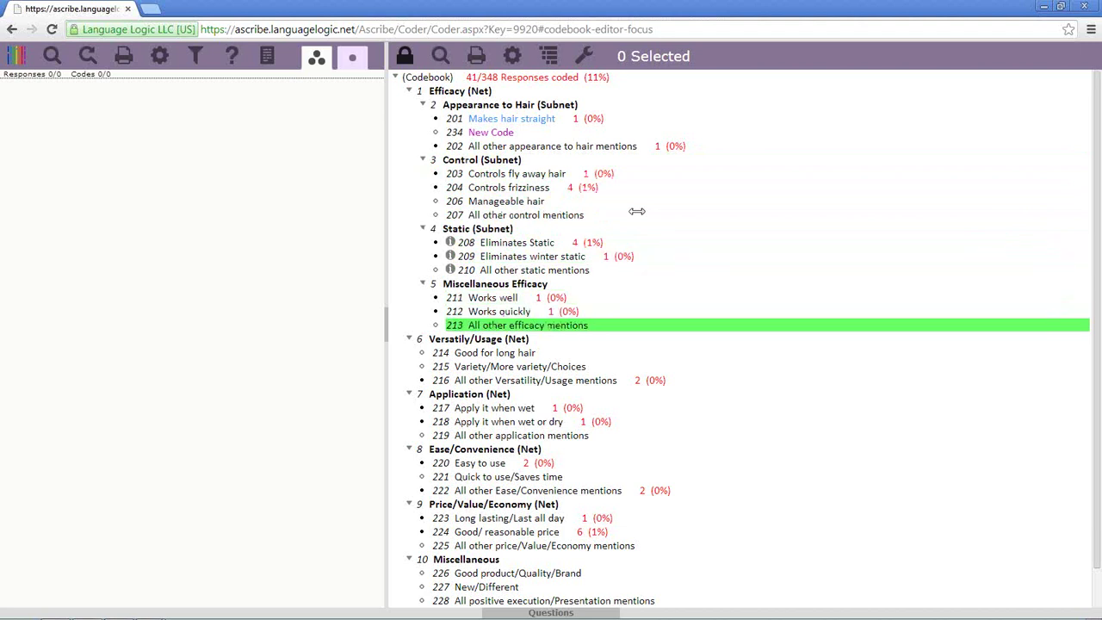
pyautogui.press('Up')
pyautogui.press('Up')
pyautogui.press('Up')
pyautogui.press('Up')
pyautogui.press('Up')
pyautogui.press('Up')
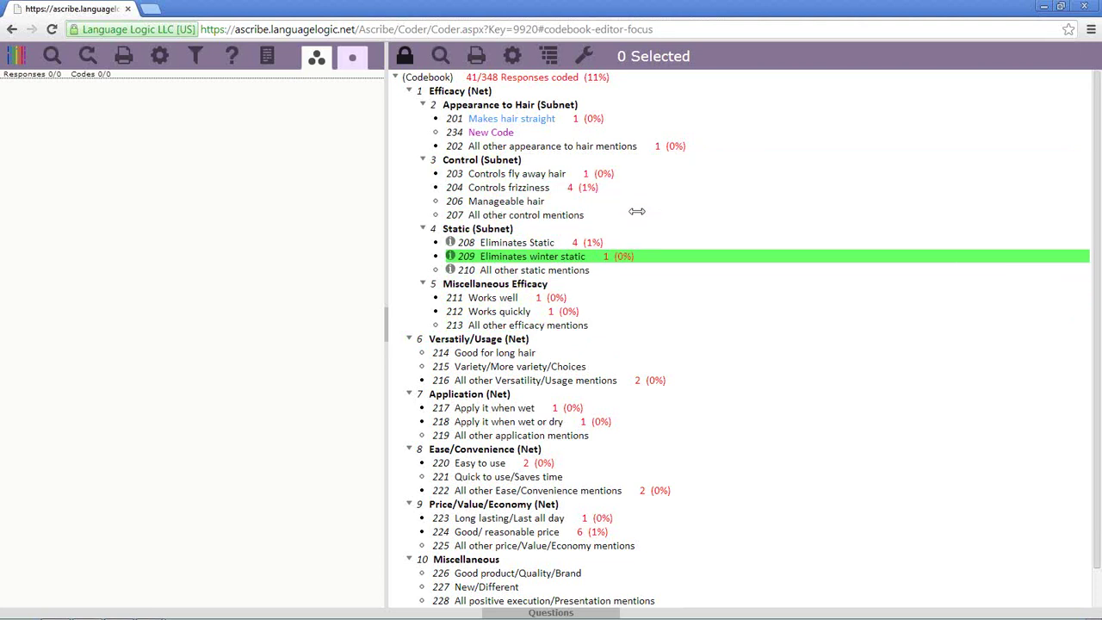
# Review the property fields of the focused code 209, including its hover help, and accept them unchanged.
pyautogui.press('Return')
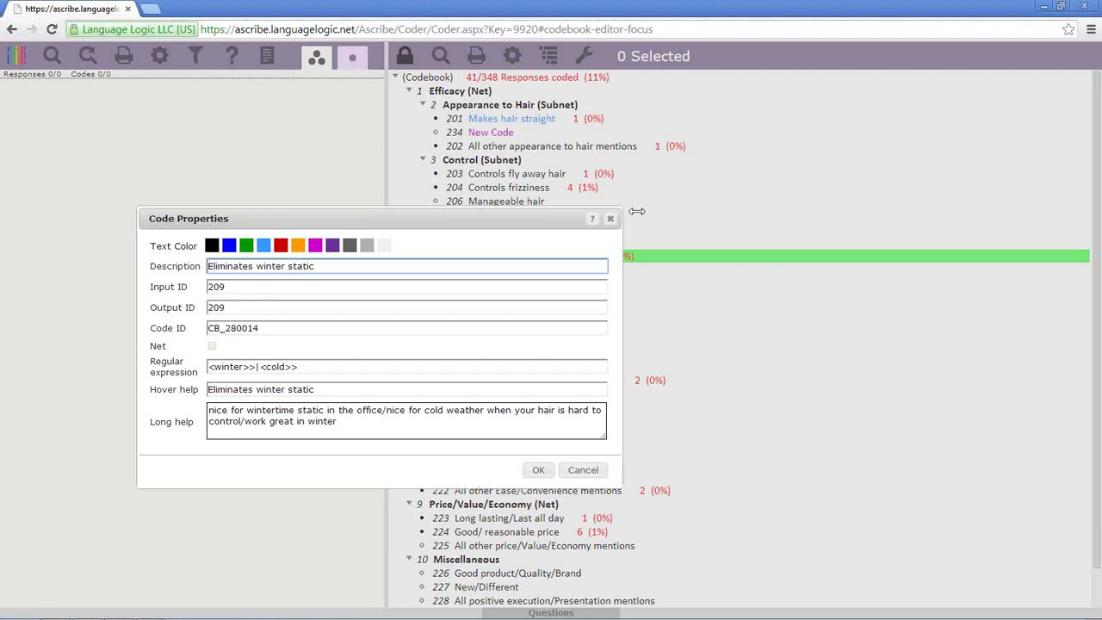
pyautogui.press('Tab')
pyautogui.press('Tab')
pyautogui.press('Tab')
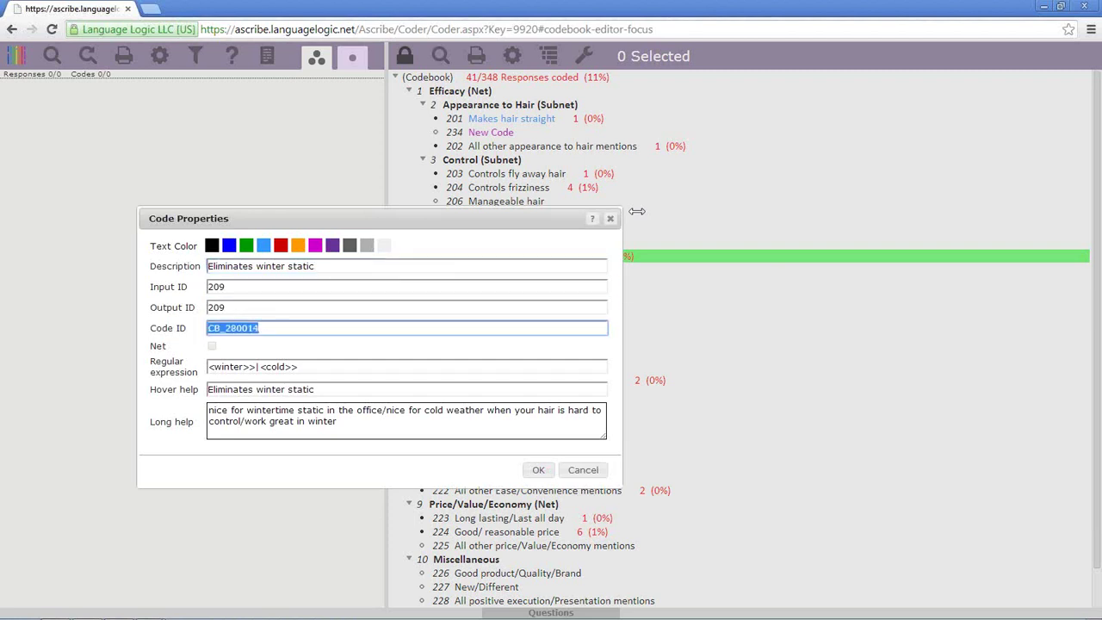
pyautogui.press('Tab')
pyautogui.press('Tab')
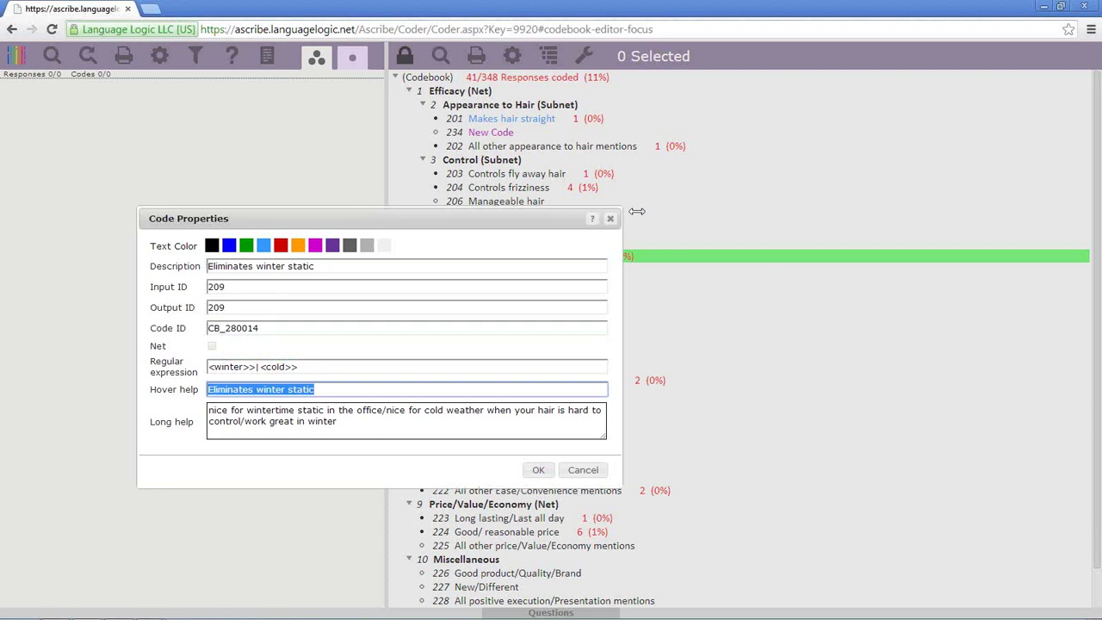
pyautogui.press('Tab')
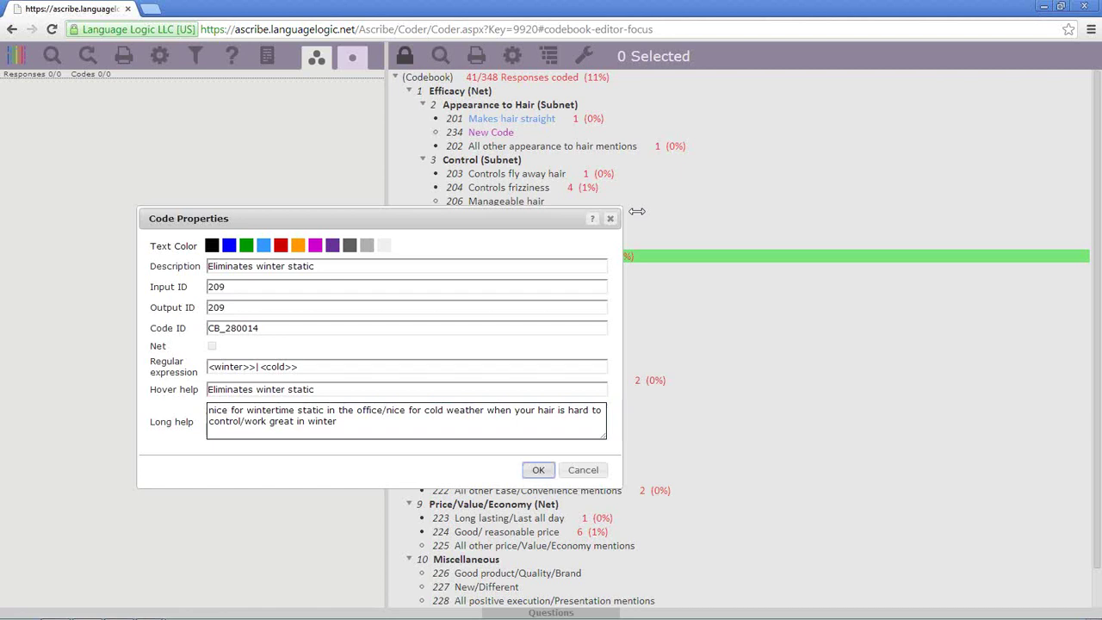
pyautogui.press('Return')
# Move the focus to code 211 "Works well", open its properties and review the full hover help text.
pyautogui.press('Down')
pyautogui.press('Down')
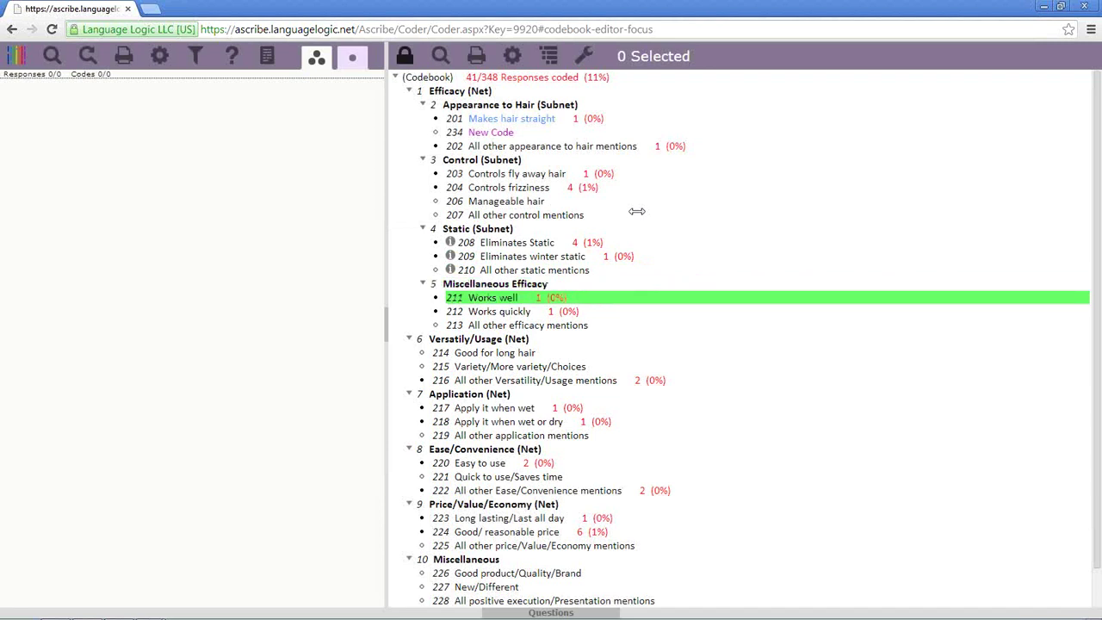
pyautogui.press('Return')
pyautogui.press('Tab')
pyautogui.press('Tab')
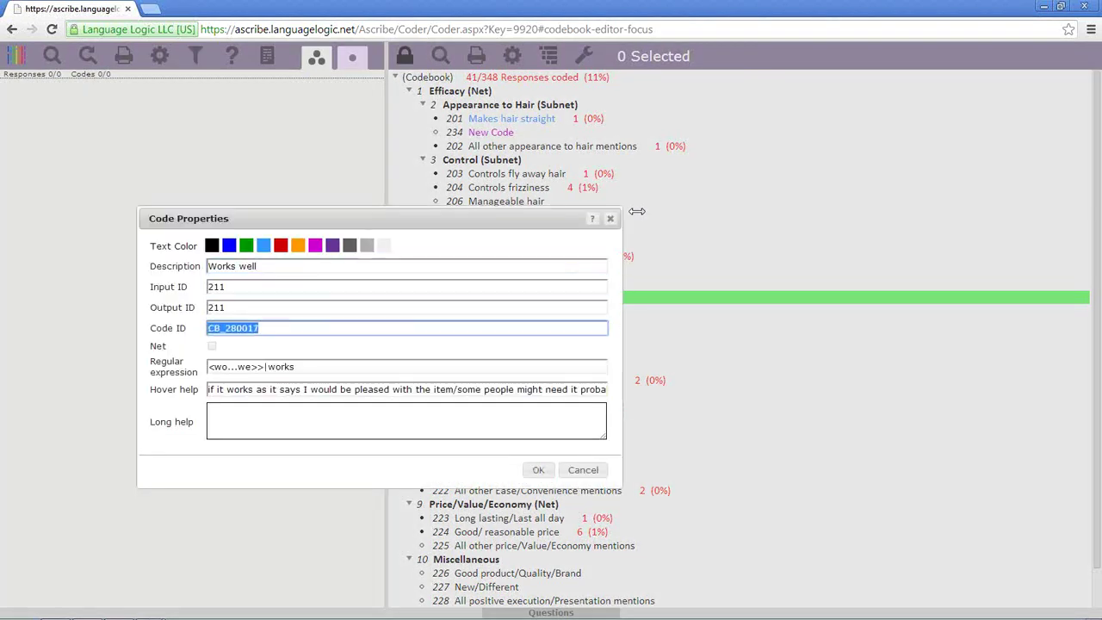
pyautogui.press('Tab')
pyautogui.press('Tab')
pyautogui.press('Home')
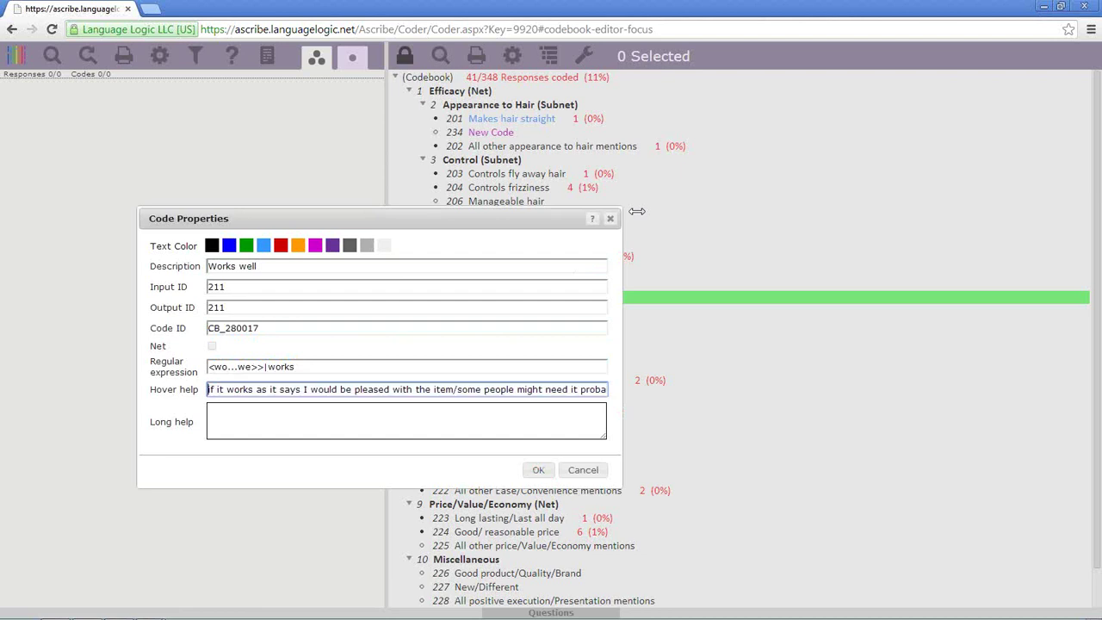
pyautogui.press('End')
# Set the long help of code 211 to "This is long help" and save its properties.
pyautogui.press('Tab')
pyautogui.press('Tab')
pyautogui.press('Tab')
pyautogui.press('Tab')
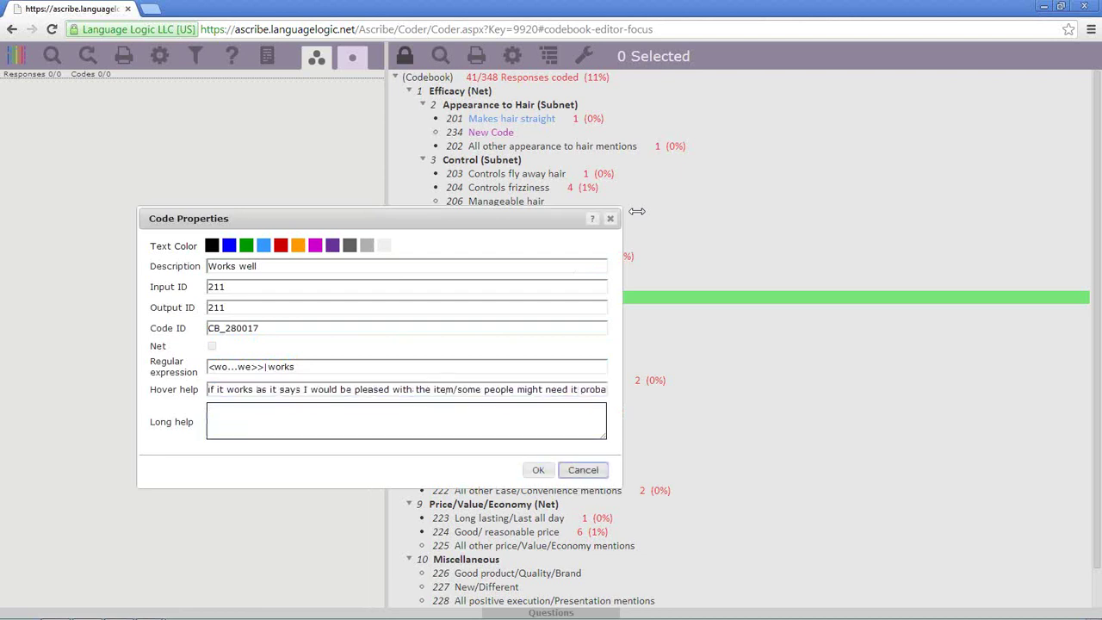
pyautogui.press('Tab')
pyautogui.press('Tab')
pyautogui.press('Tab')
pyautogui.press('Tab')
pyautogui.press('Tab')
pyautogui.press('Tab')
pyautogui.press('Tab')
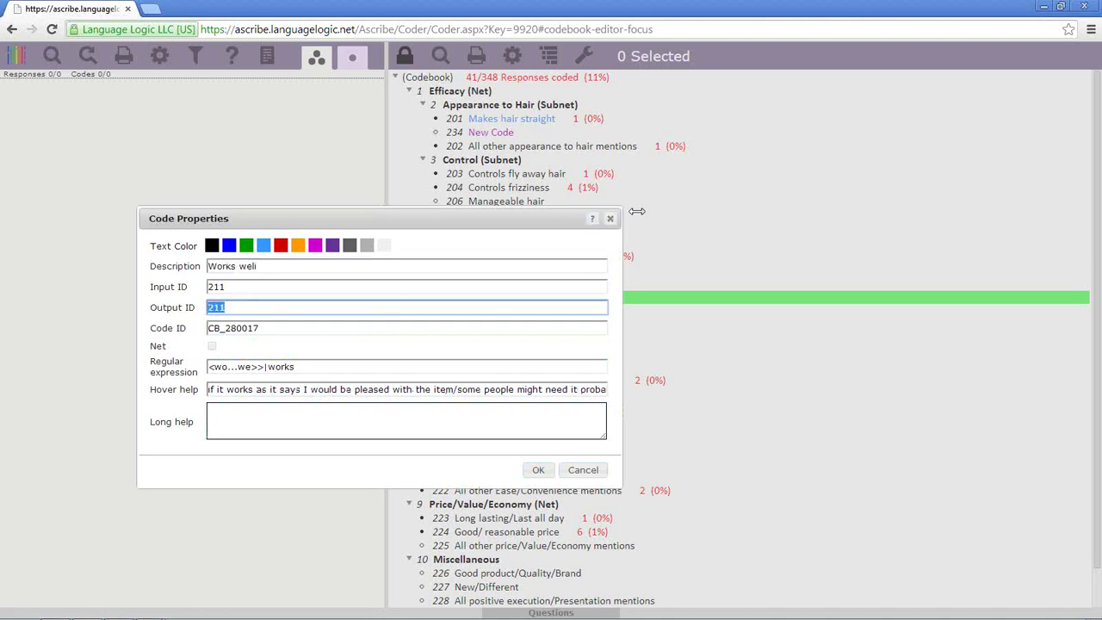
pyautogui.press('Tab')
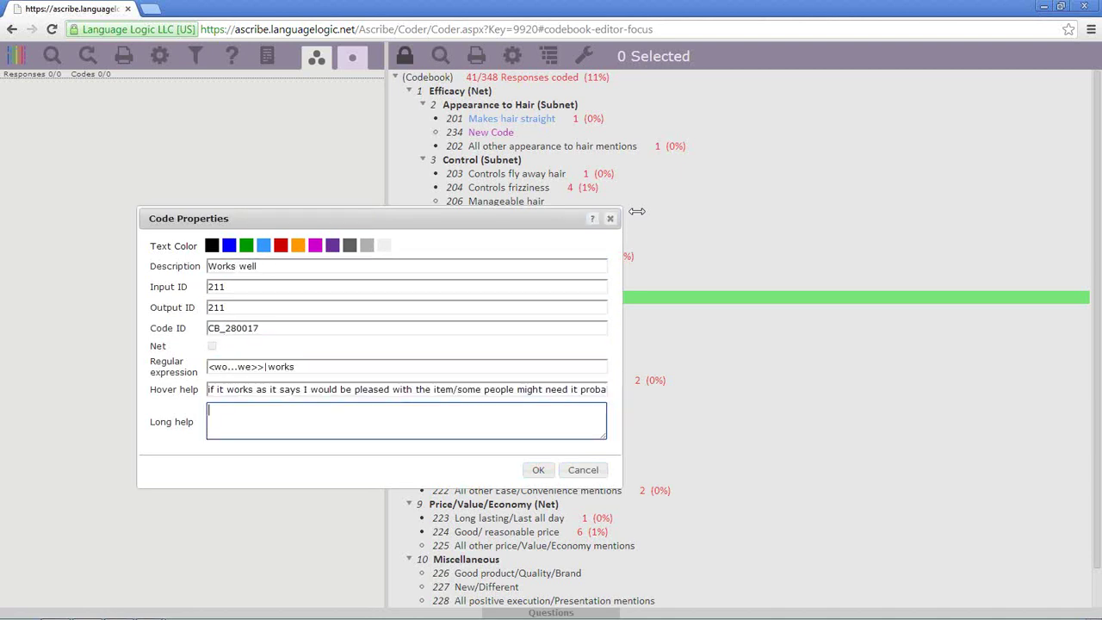
pyautogui.write('This is long help')
pyautogui.press('Tab')
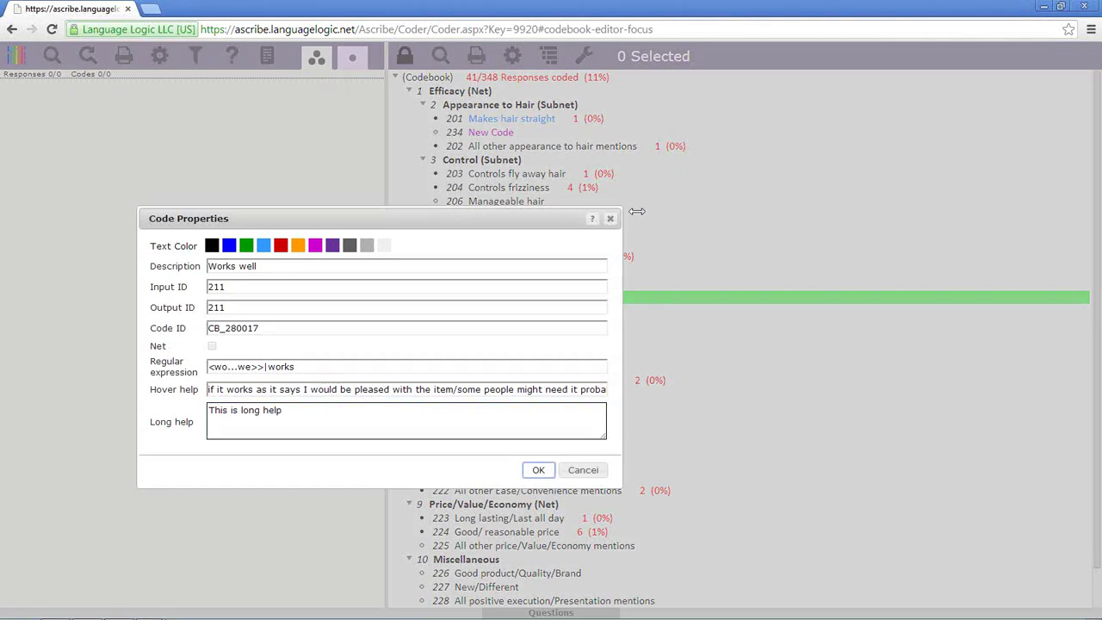
pyautogui.press('Return')
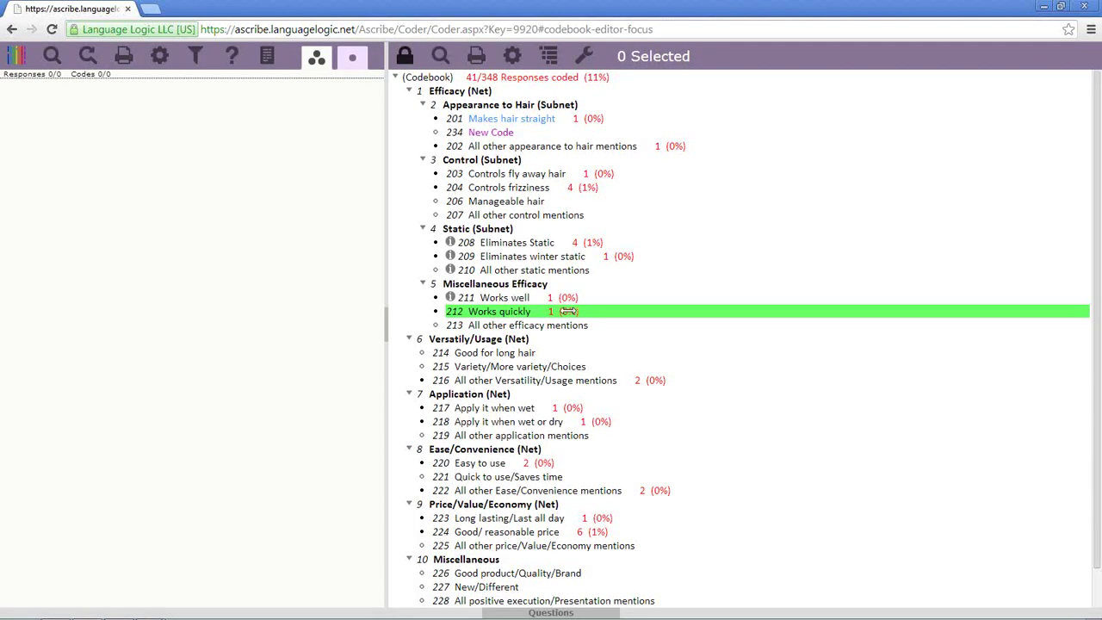
# Select code 212 "Works quickly" under Miscellaneous Efficacy.
pyautogui.rightClick(561, 304)
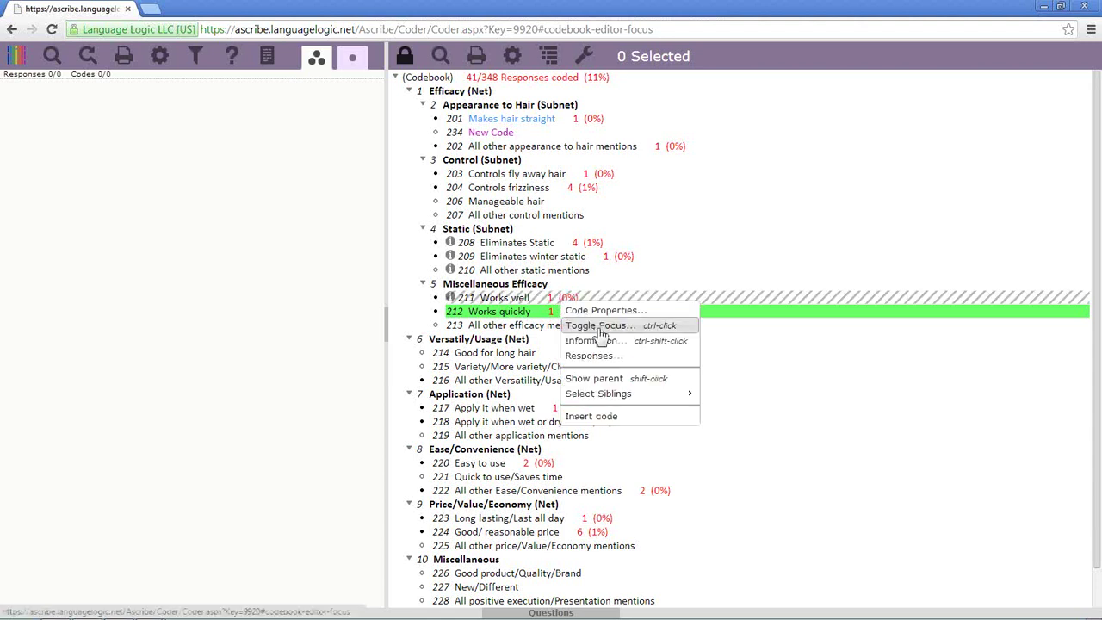
pyautogui.click(535, 297)
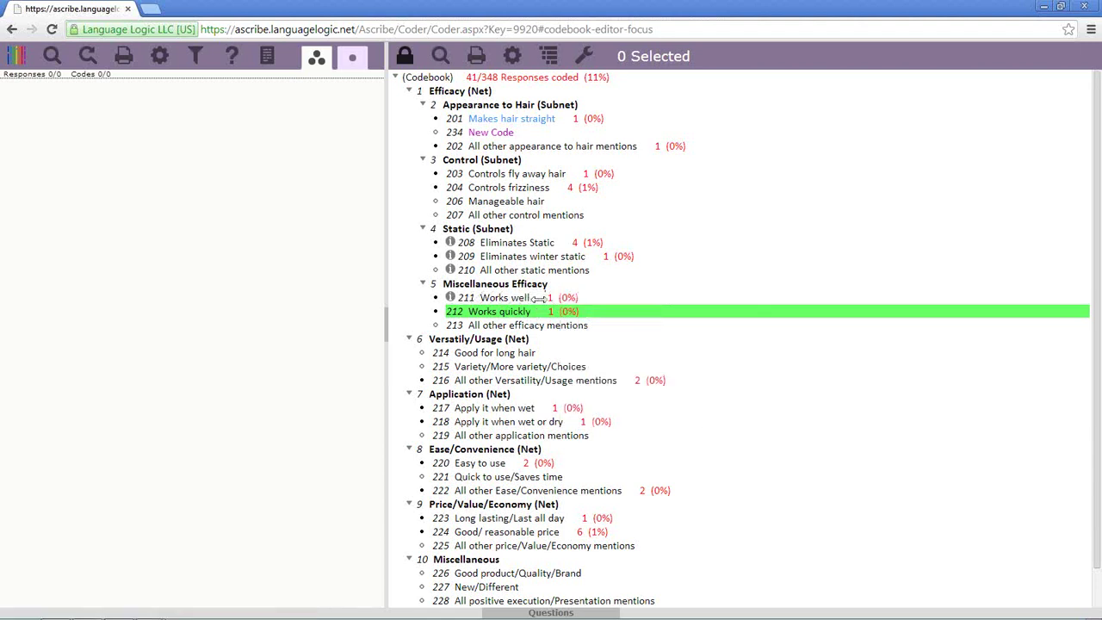
pyautogui.click(538, 310)
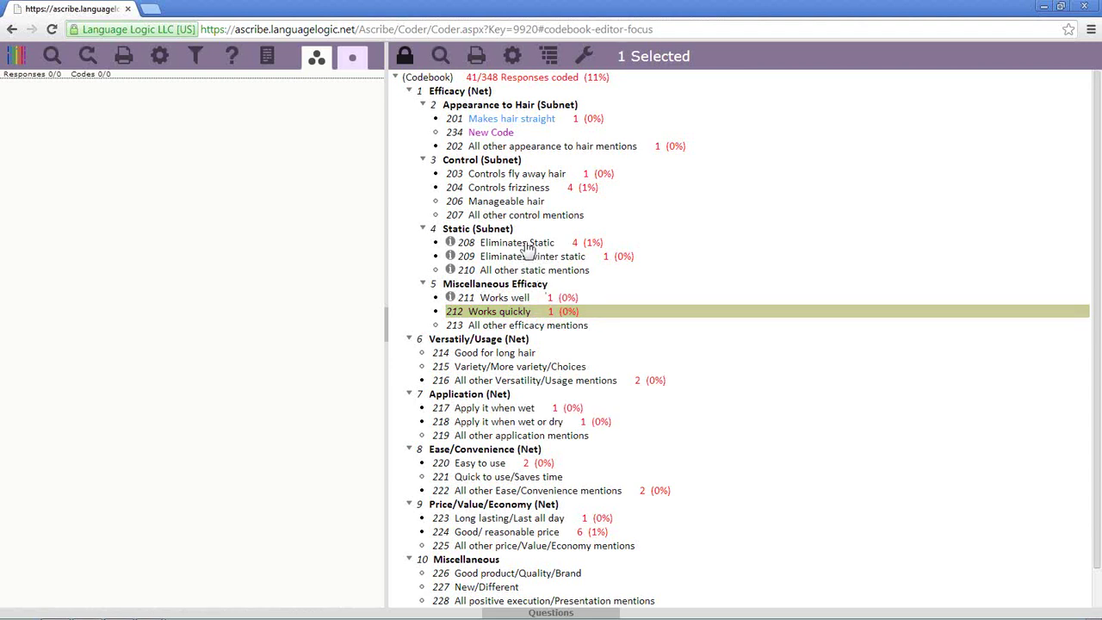
# View the usage information for code 204 "Controls frizziness" and move its window clear of the codebook.
pyautogui.rightClick(523, 188)
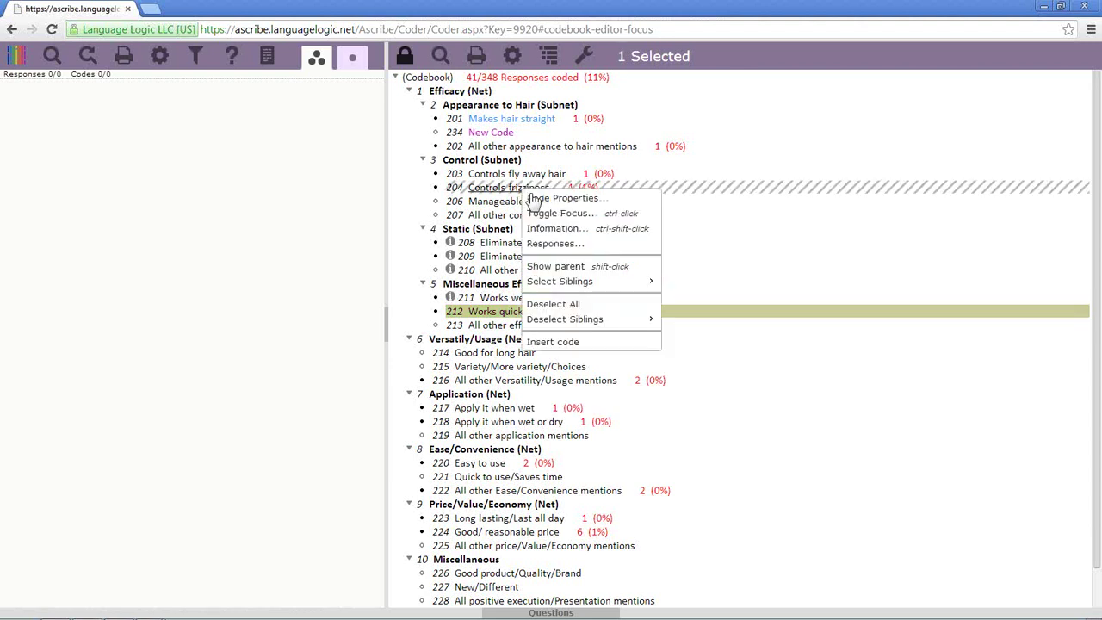
pyautogui.click(560, 230)
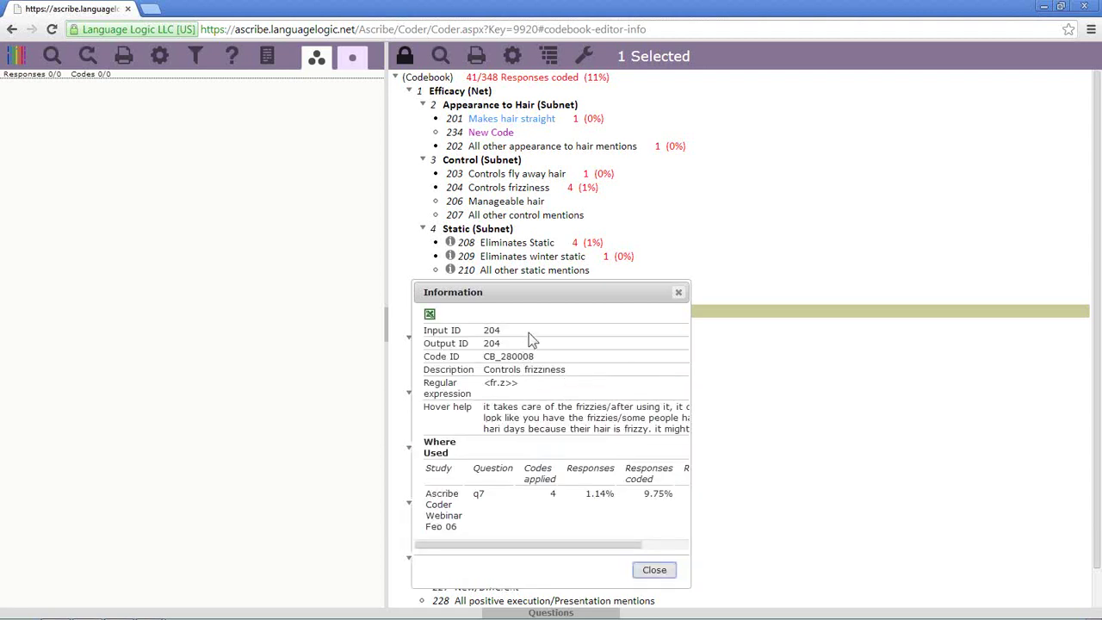
pyautogui.moveTo(575, 551)
pyautogui.mouseDown()
pyautogui.moveTo(623, 555)
pyautogui.moveTo(586, 555)
pyautogui.mouseUp()
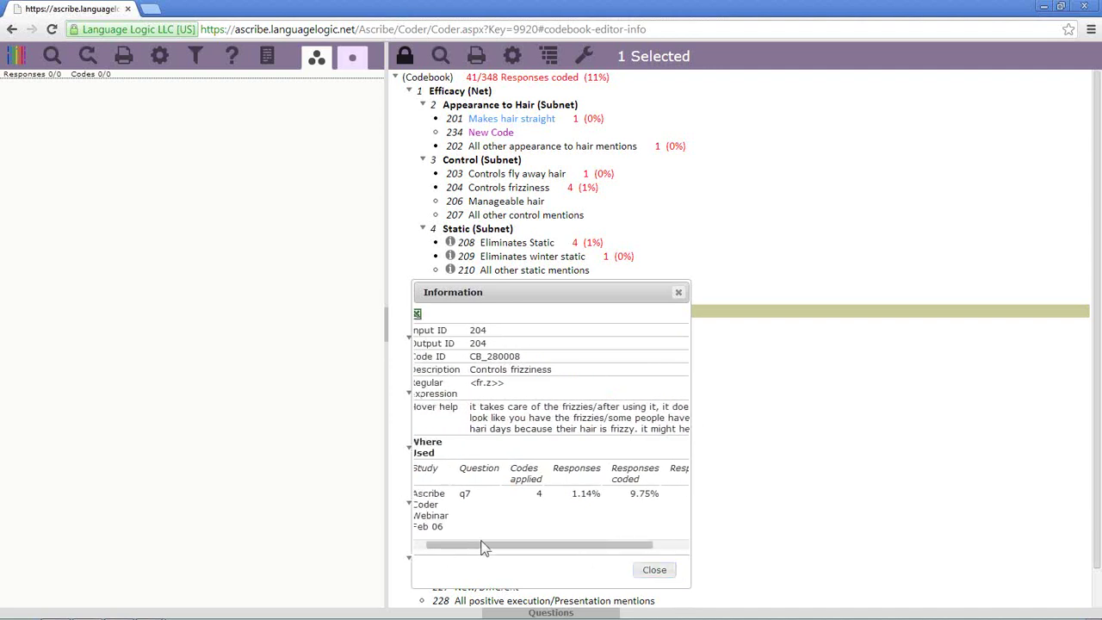
pyautogui.moveTo(485, 554); pyautogui.dragTo(468, 554)
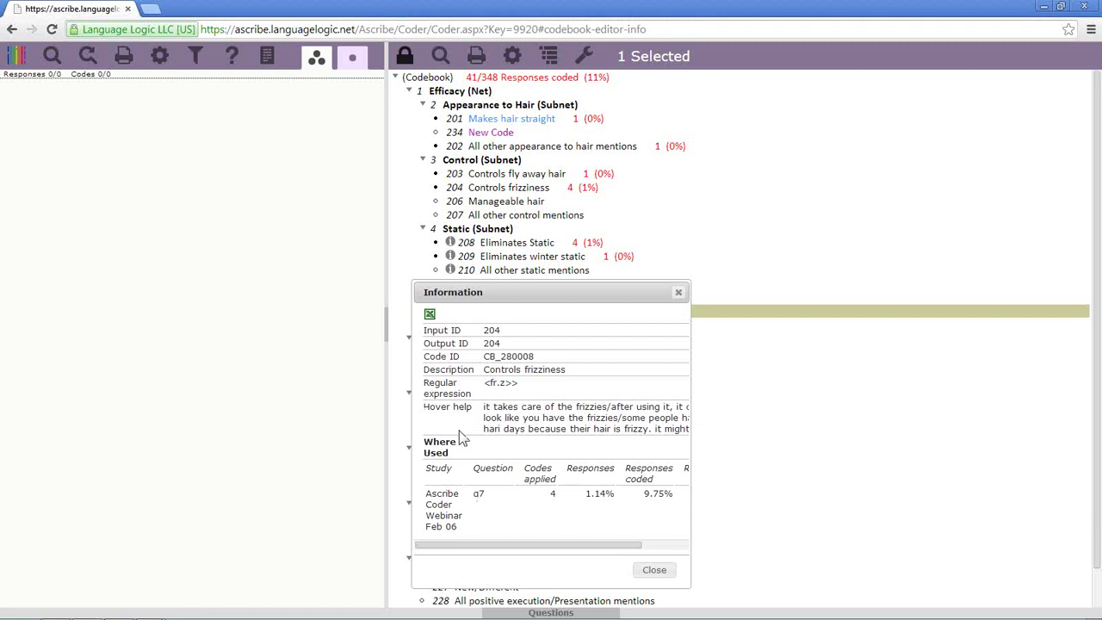
pyautogui.moveTo(534, 551); pyautogui.dragTo(580, 546)
pyautogui.moveTo(561, 298); pyautogui.dragTo(255, 121)
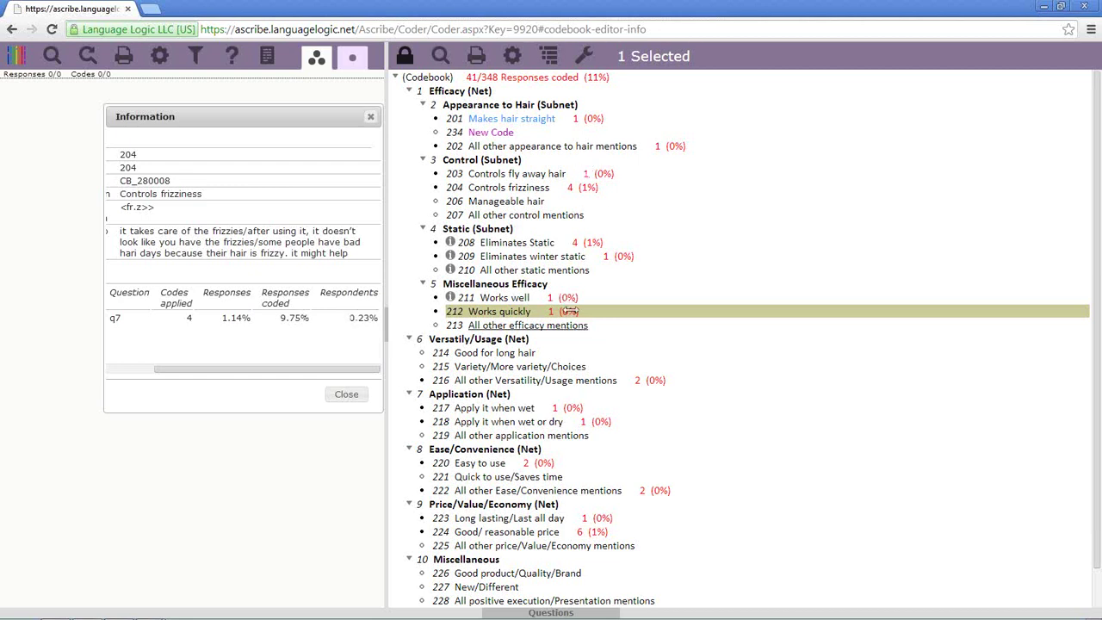
# Look at the codebook's Show settings and close them without changes.
pyautogui.click(514, 60)
pyautogui.click(621, 213)
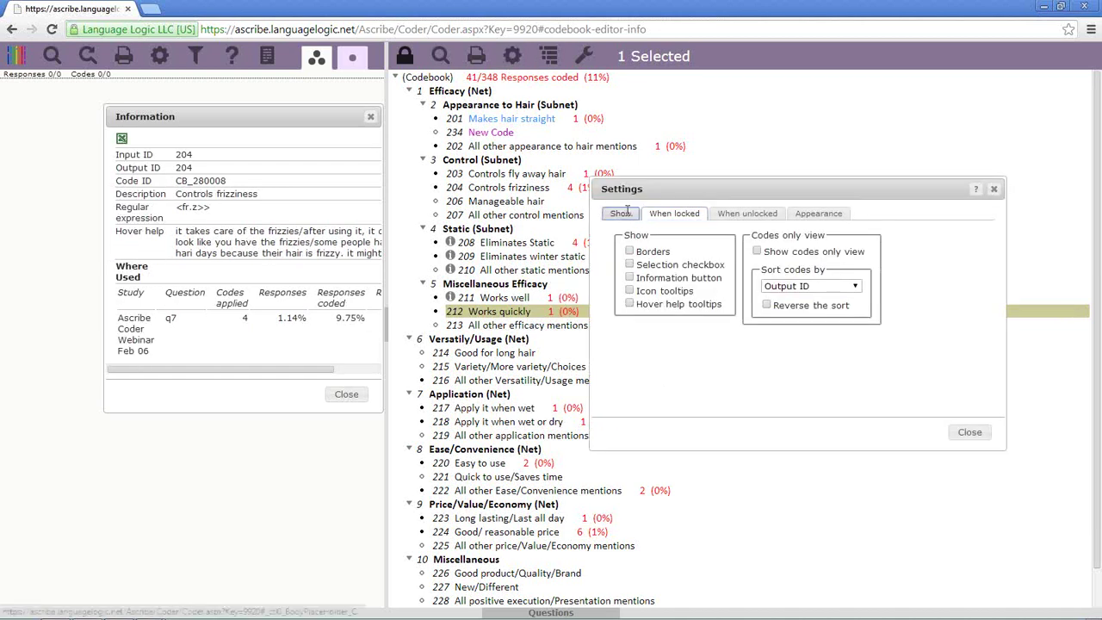
pyautogui.click(953, 432)
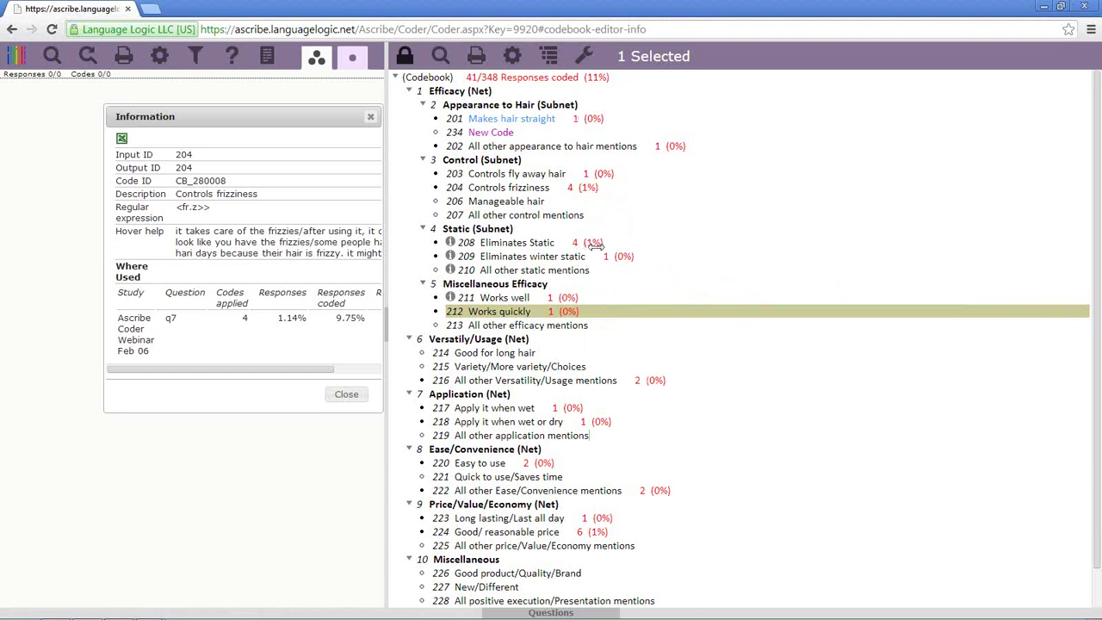
# Examine the codebook's coded-response count alongside the statistics for code 204, then close the information window.
pyautogui.moveTo(483, 77); pyautogui.dragTo(500, 78)
pyautogui.click(469, 76)
pyautogui.doubleClick(472, 77)
pyautogui.moveTo(344, 318); pyautogui.dragTo(361, 355)
pyautogui.click(370, 118)
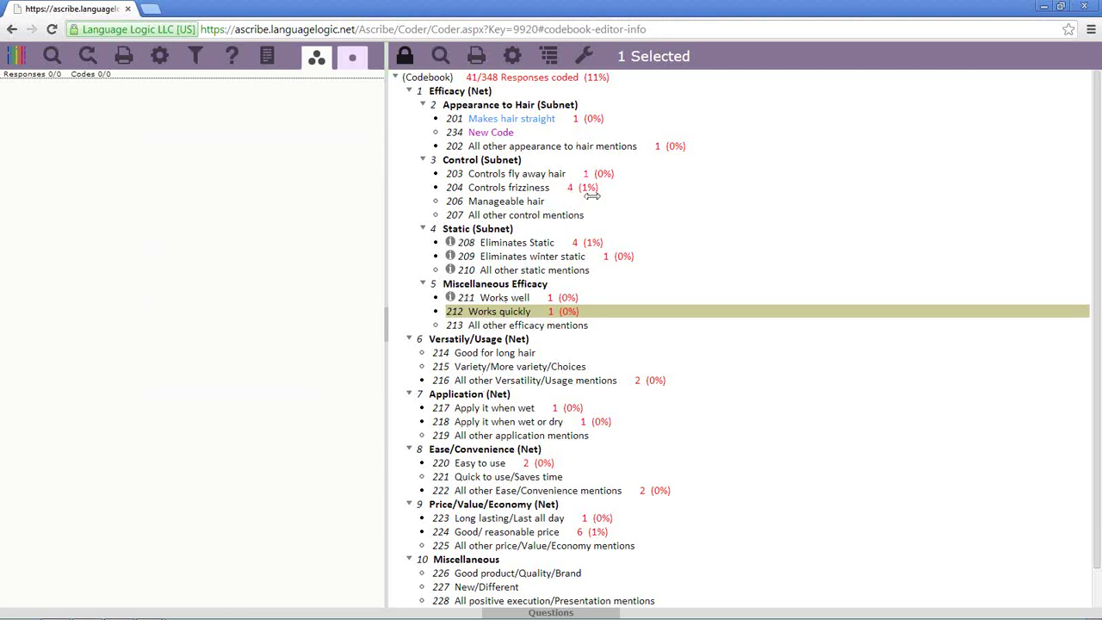
# Toggle off the focus on code 212 "Works quickly" and deselect it.
pyautogui.moveTo(481, 76); pyautogui.dragTo(499, 78)
pyautogui.moveTo(467, 77); pyautogui.dragTo(478, 77)
pyautogui.click(635, 132)
pyautogui.click(633, 314)
pyautogui.click(633, 314)
pyautogui.rightClick(634, 314)
pyautogui.click(662, 339)
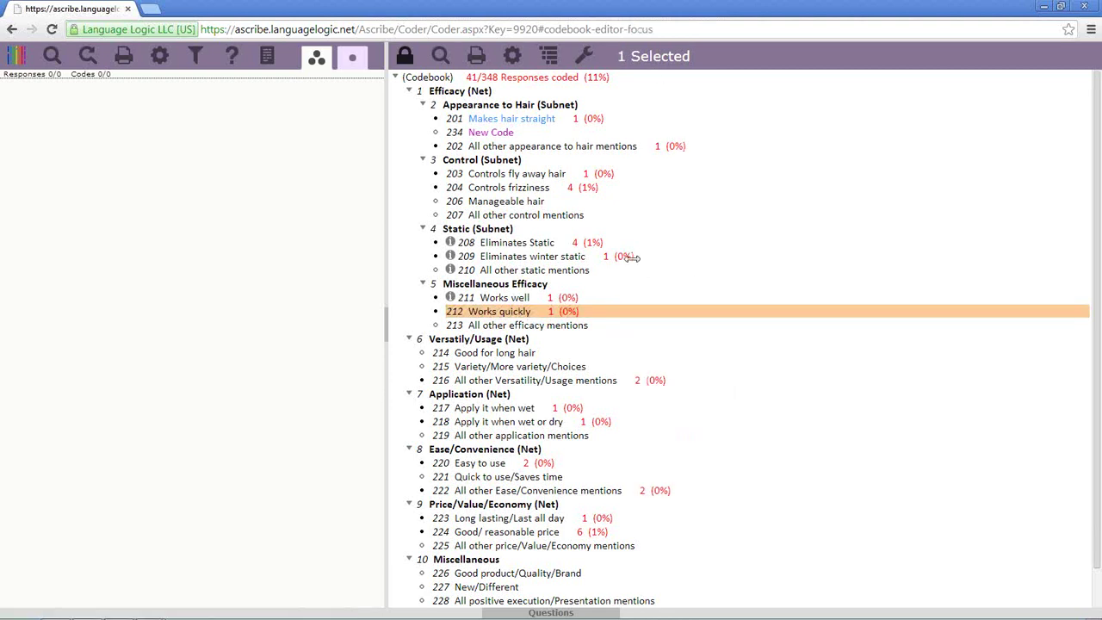
pyautogui.click(634, 310)
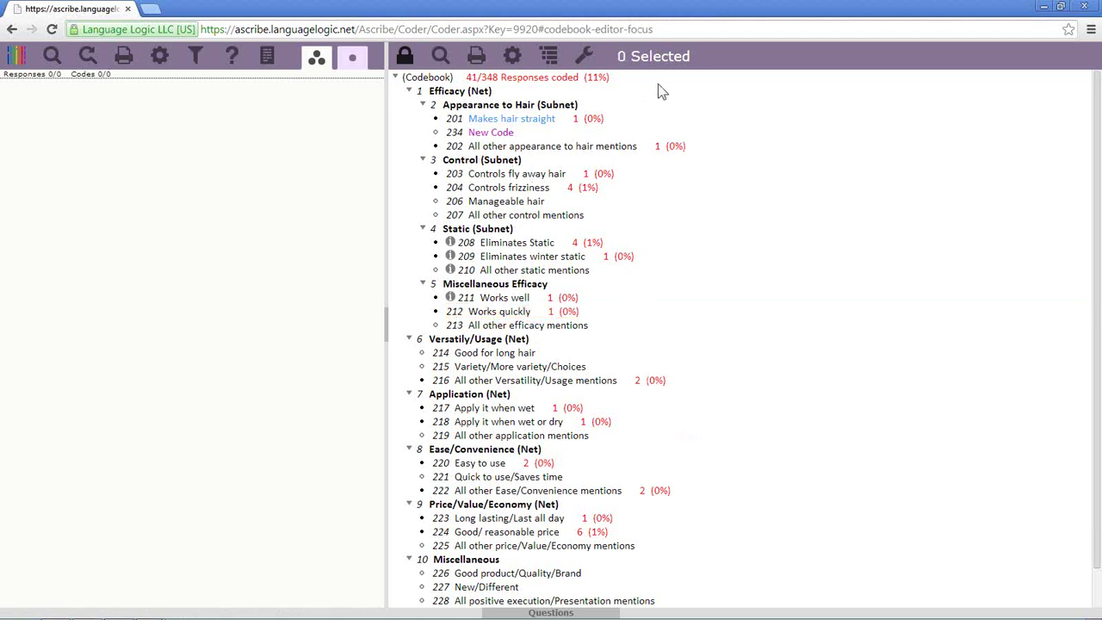
# Unlock the codebook for editing and select codes 203, 206 and 210 together.
pyautogui.click(414, 63)
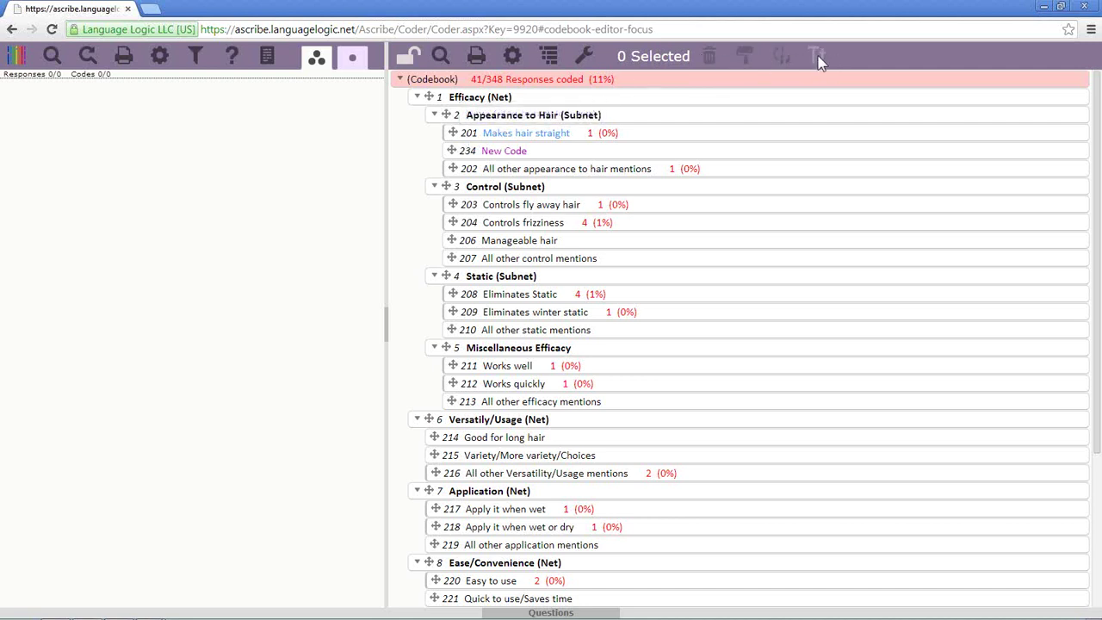
pyautogui.click(411, 64)
pyautogui.click(684, 204)
pyautogui.keyDown('ctrl'); pyautogui.click(685, 241); pyautogui.keyUp('ctrl')
pyautogui.keyDown('ctrl'); pyautogui.click(692, 328); pyautogui.keyUp('ctrl')
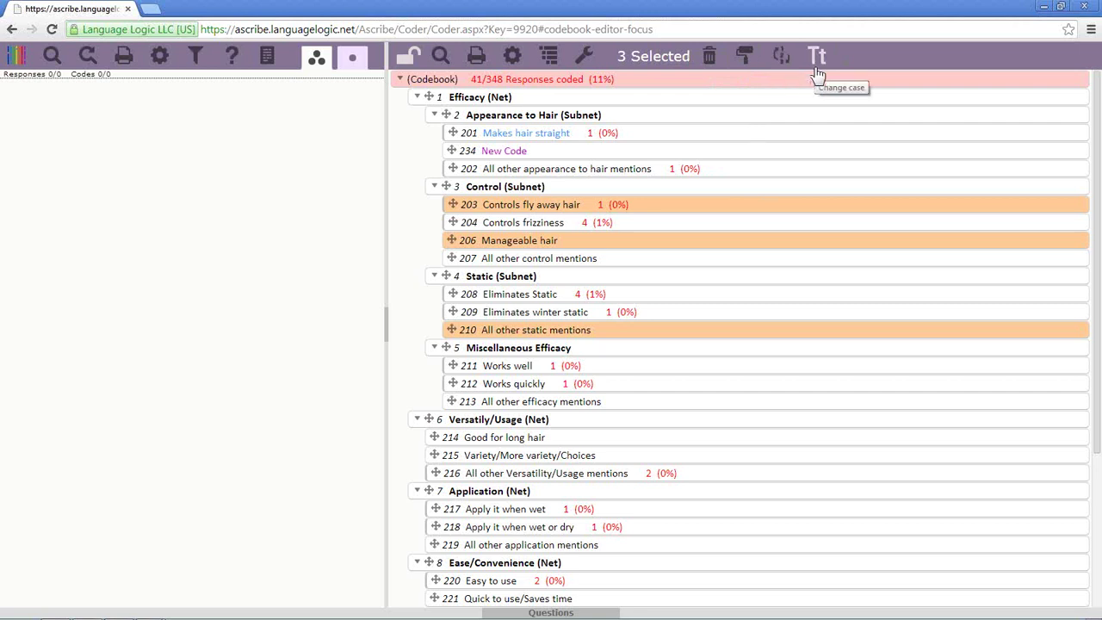
# Recolour the three selected codes bright magenta, close the color window and deselect codes 203, 206 and 210.
pyautogui.click(745, 58)
pyautogui.click(340, 196)
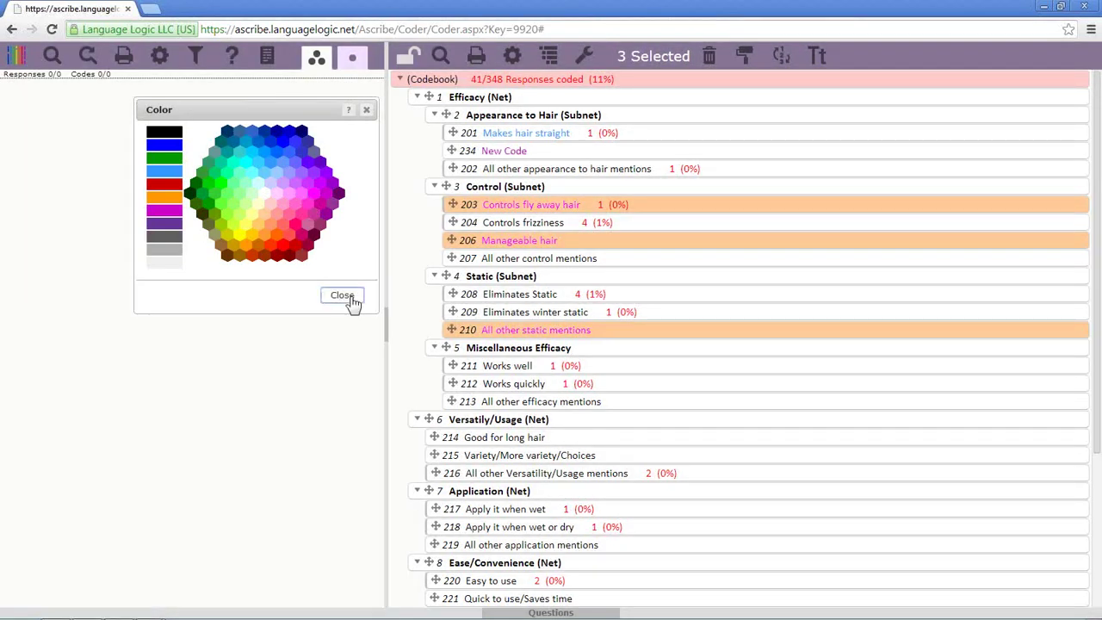
pyautogui.click(352, 298)
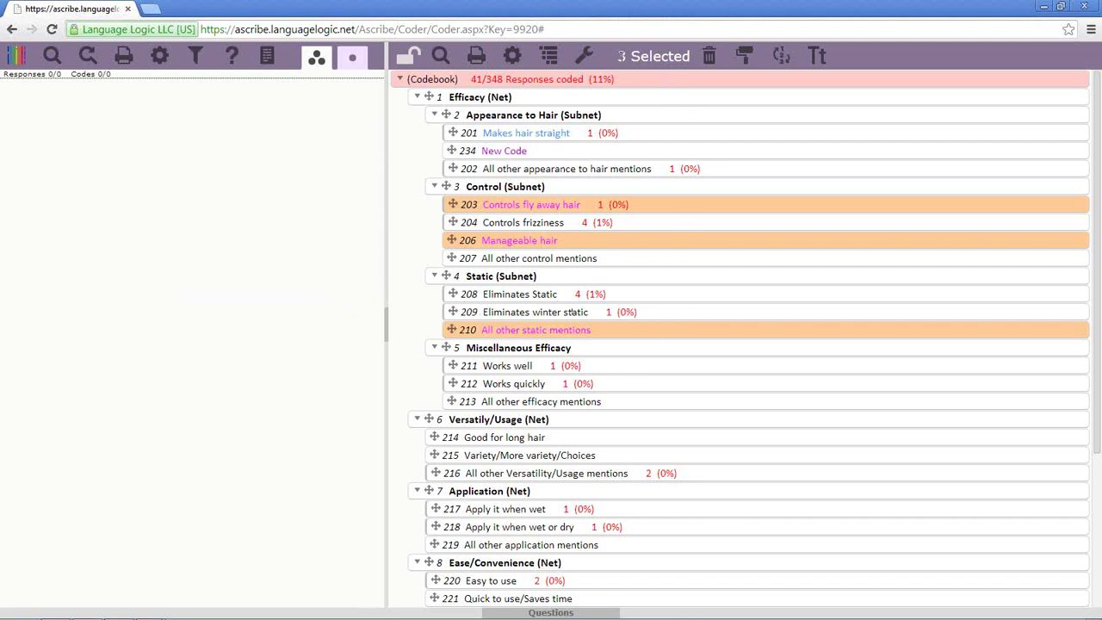
pyautogui.click(657, 208)
pyautogui.click(658, 243)
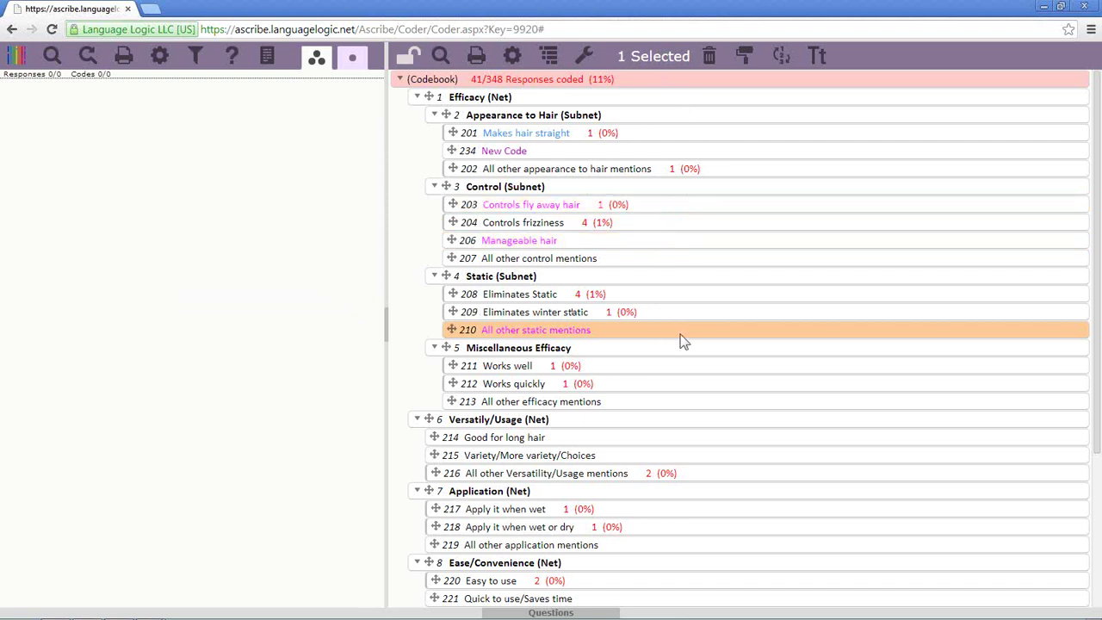
pyautogui.click(681, 332)
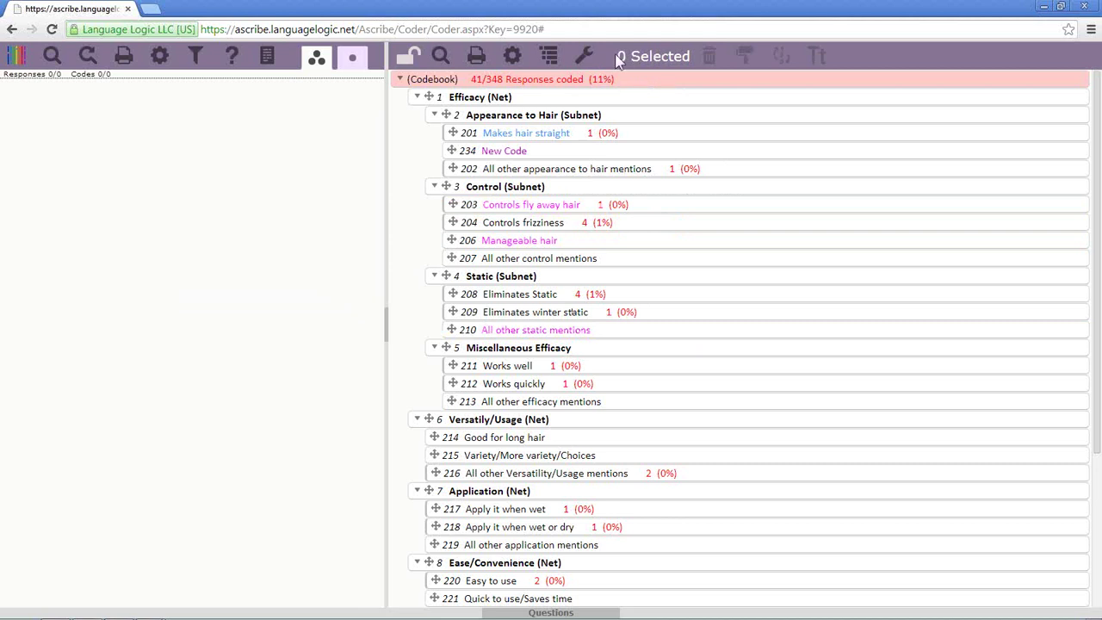
pyautogui.click(661, 172)
pyautogui.click(661, 171)
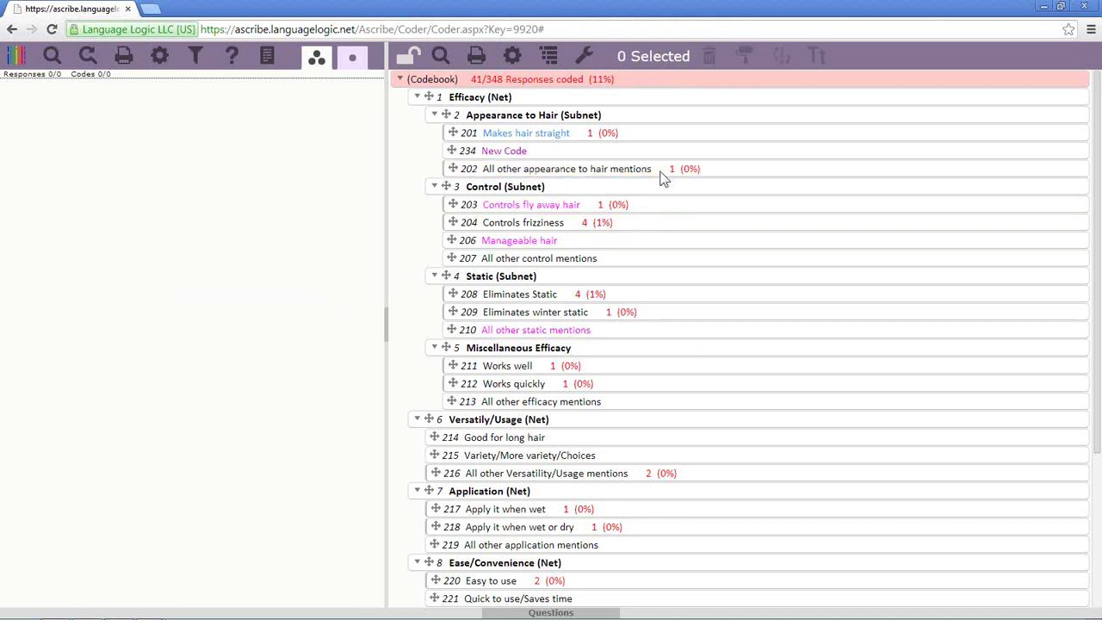
# Select all nets in the codebook, convert their text to uppercase and deselect everything.
pyautogui.rightClick(480, 84)
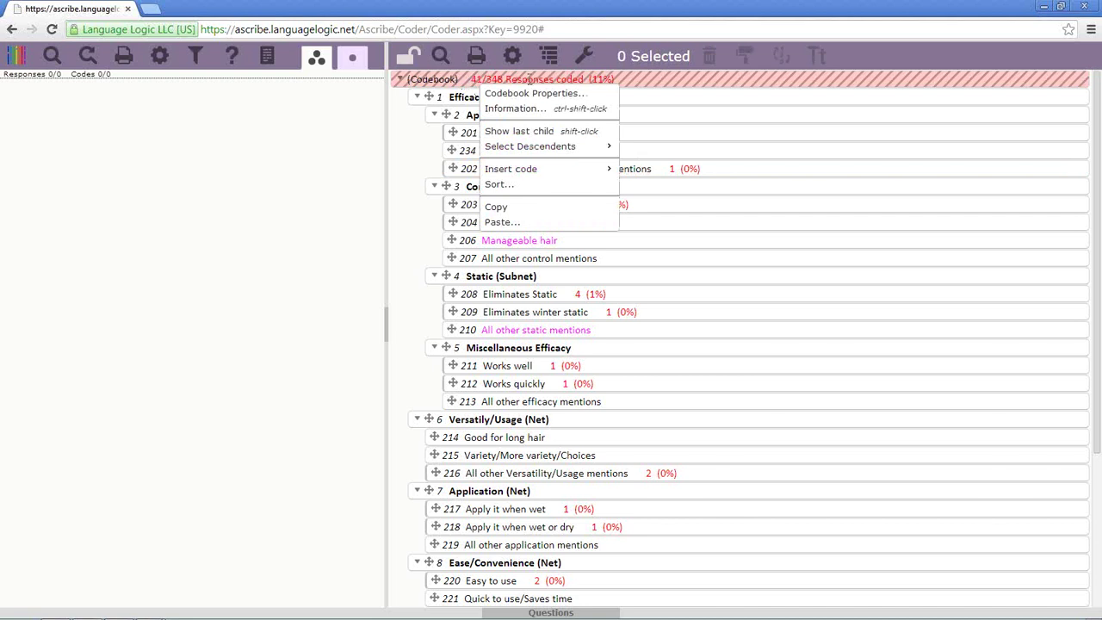
pyautogui.moveTo(558, 146)
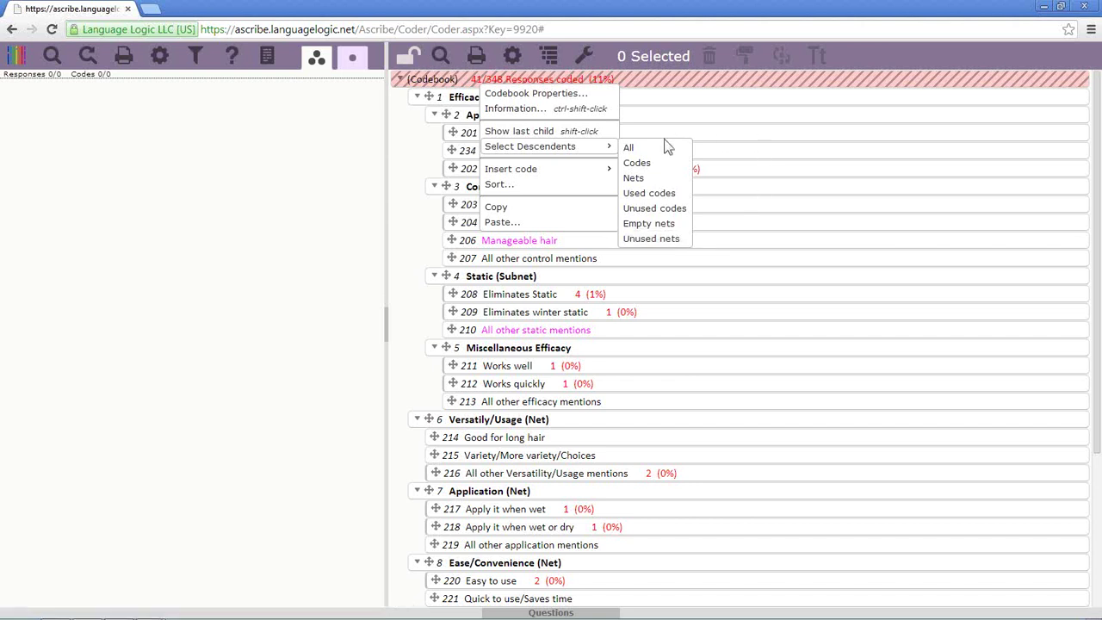
pyautogui.click(652, 177)
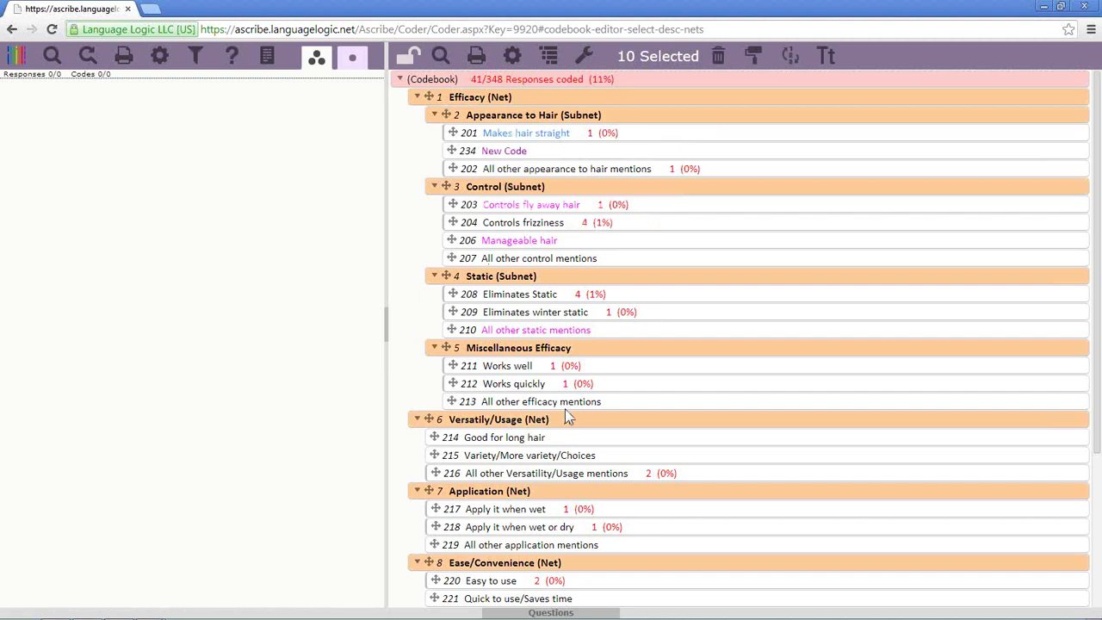
pyautogui.click(826, 62)
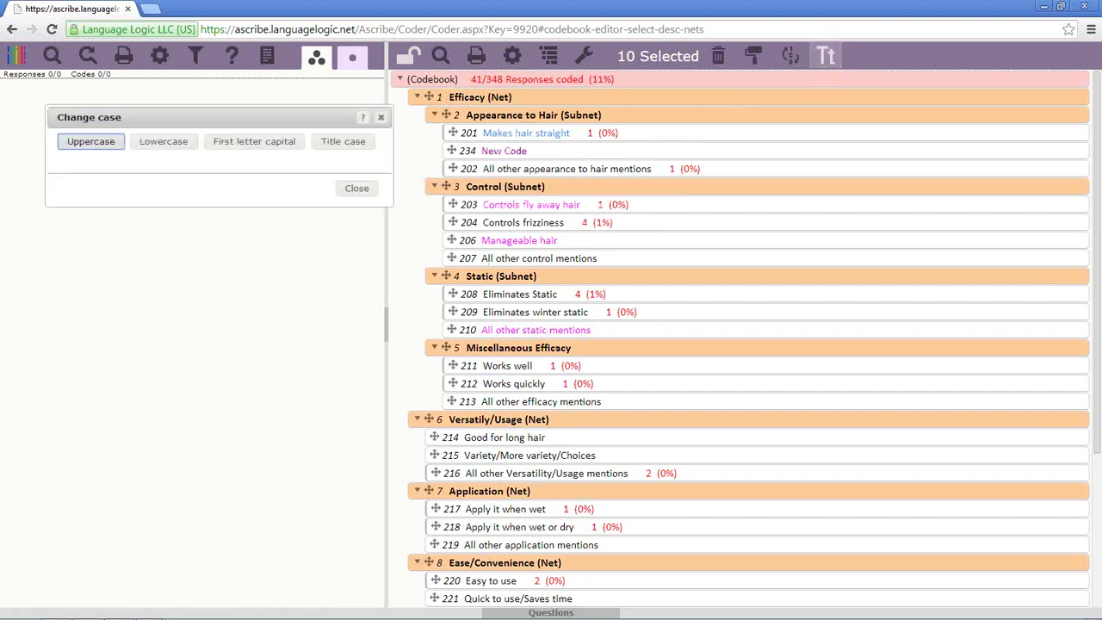
pyautogui.click(91, 142)
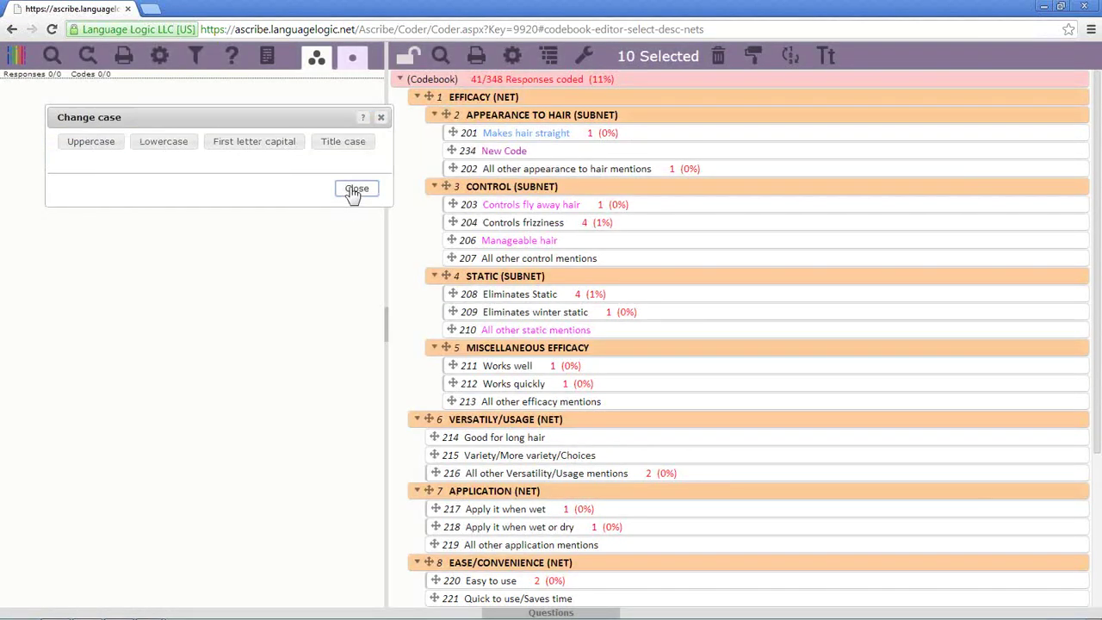
pyautogui.click(353, 189)
pyautogui.rightClick(519, 85)
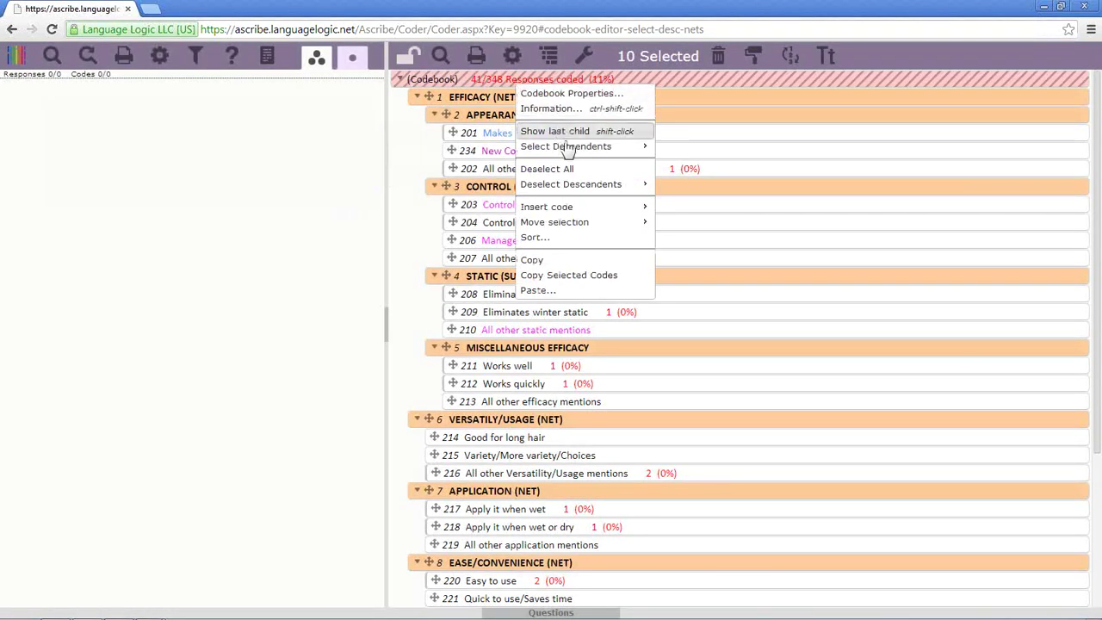
pyautogui.click(568, 167)
# Select all codes without the nets, convert their text to lowercase and clear the selection.
pyautogui.rightClick(516, 81)
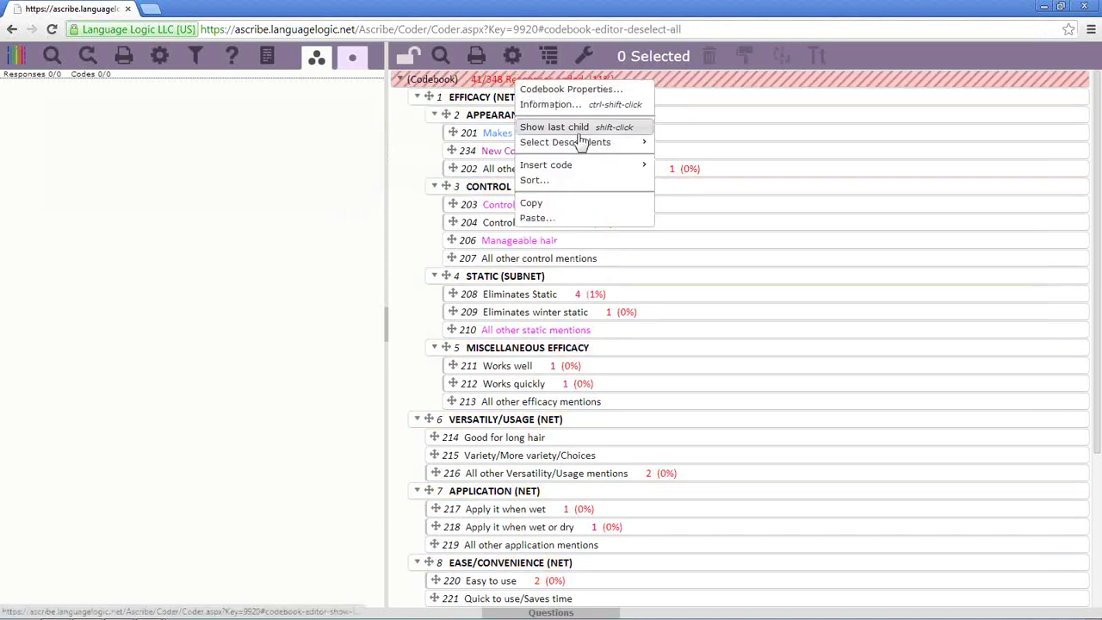
pyautogui.click(688, 161)
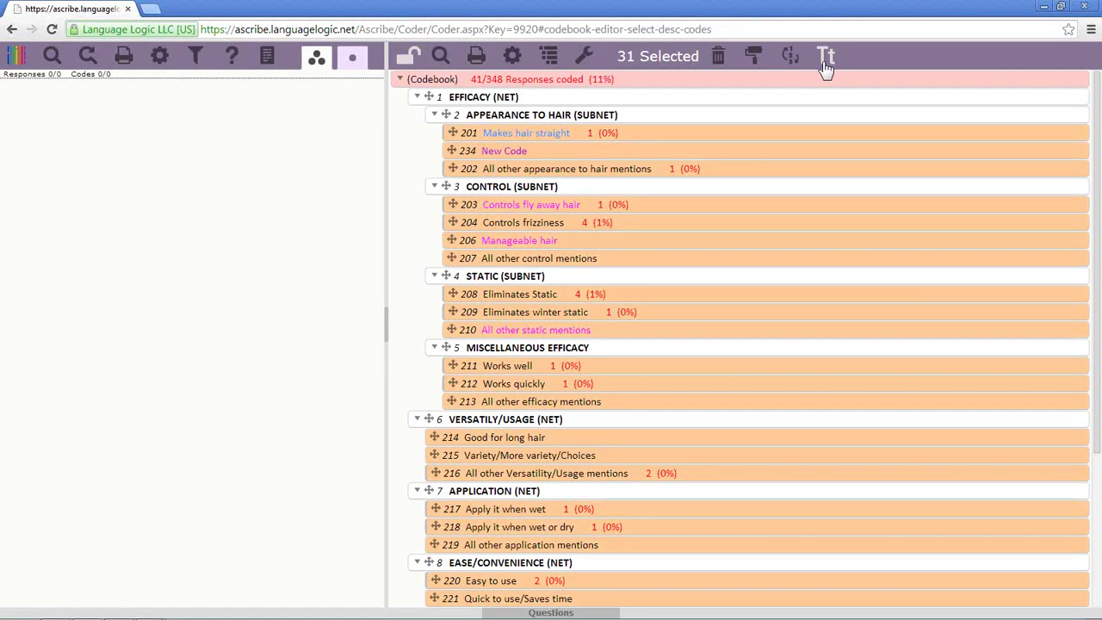
pyautogui.click(825, 62)
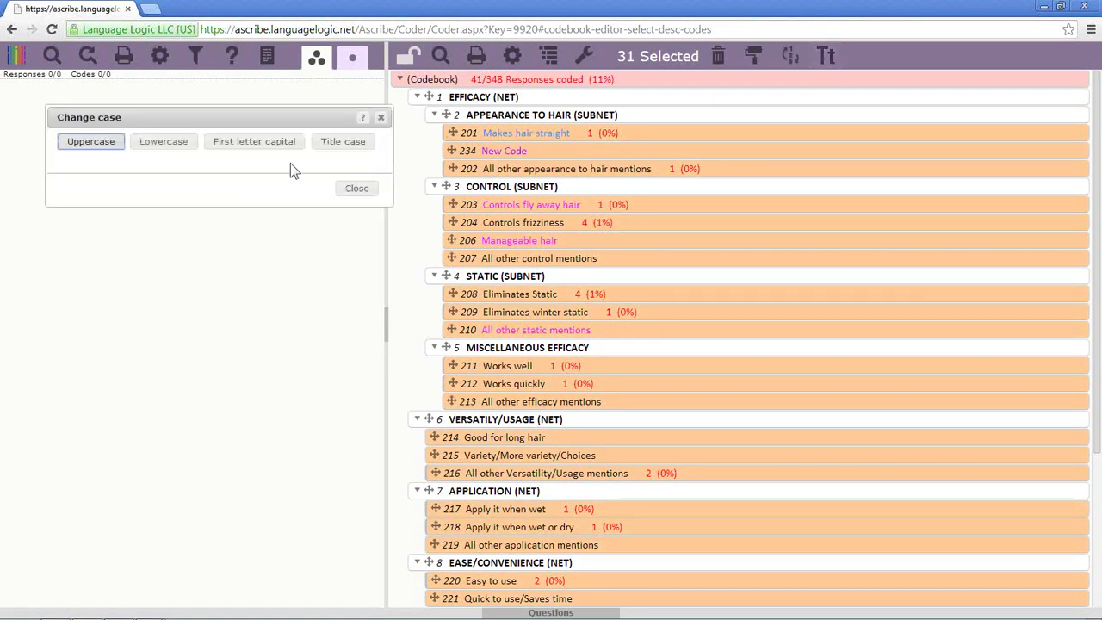
pyautogui.click(191, 148)
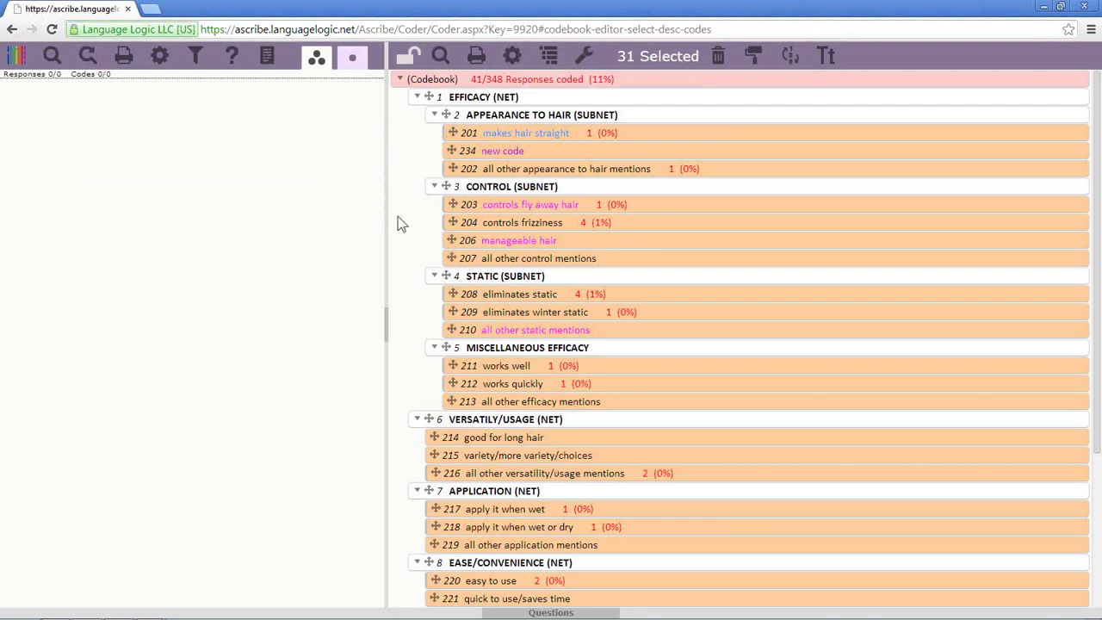
pyautogui.rightClick(492, 84)
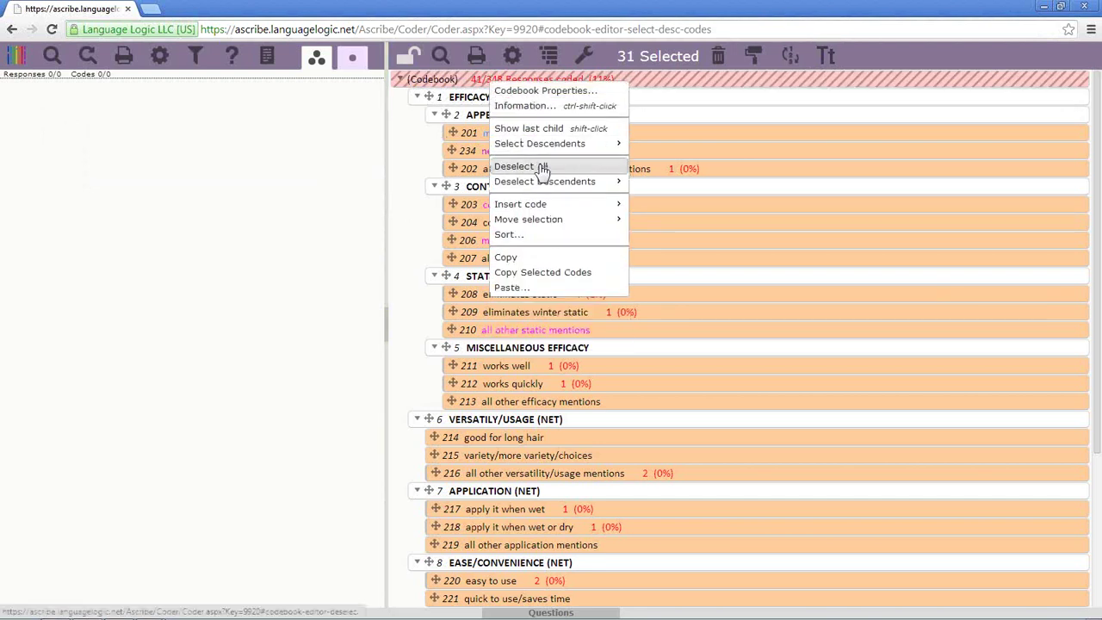
pyautogui.click(542, 167)
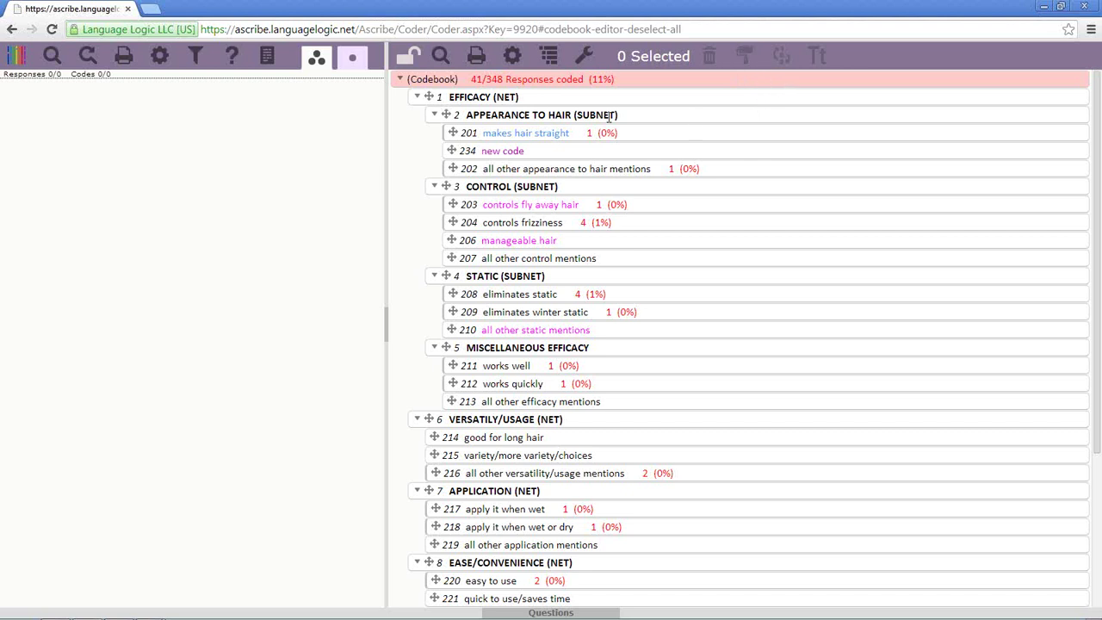
# Select all nets and codes and renumber their Input and Output IDs, starting at 10000 with an increment of 1.
pyautogui.click(588, 98)
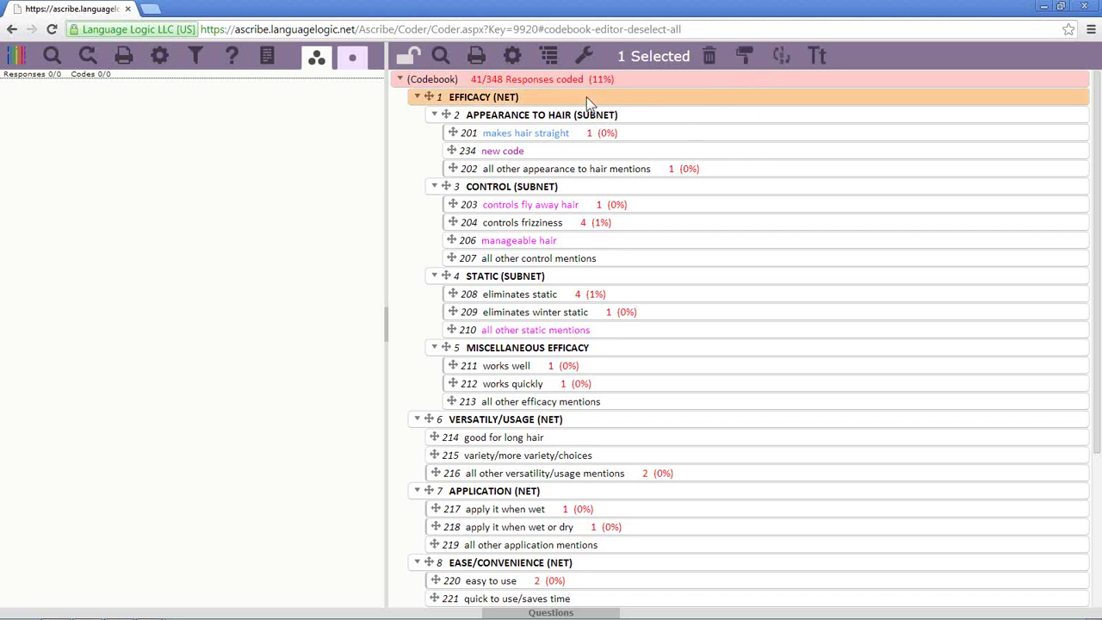
pyautogui.click(555, 100)
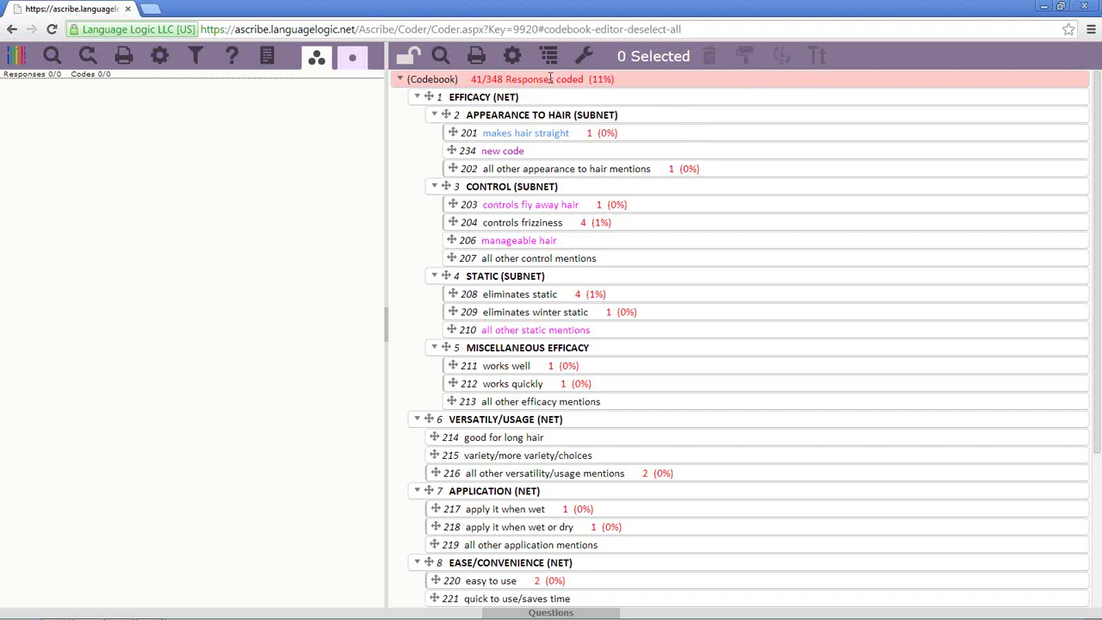
pyautogui.rightClick(568, 86)
pyautogui.moveTo(617, 142)
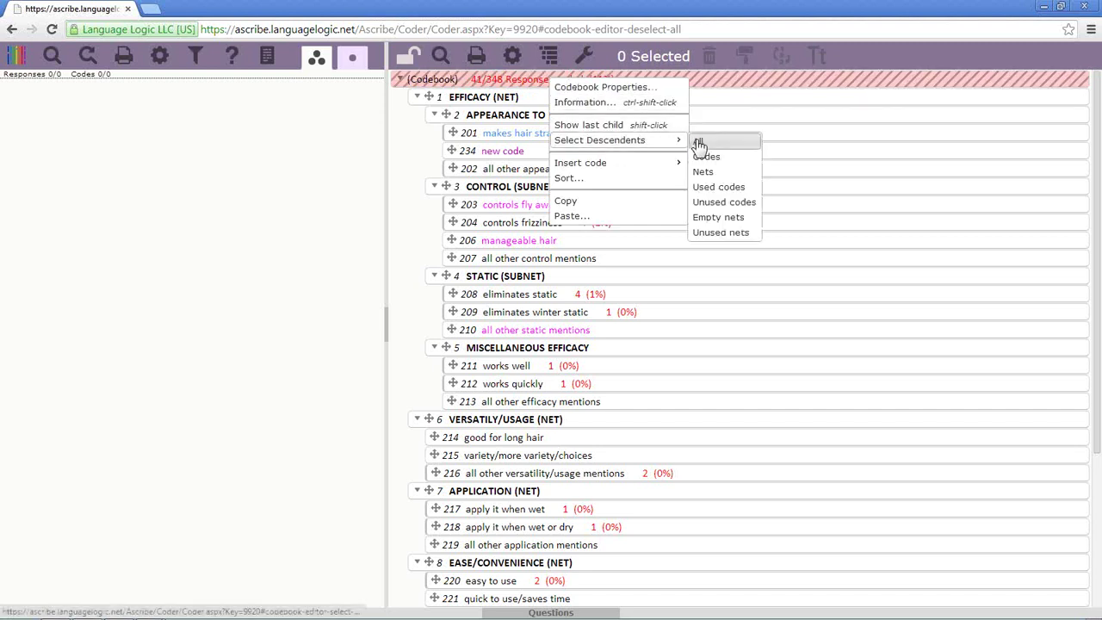
pyautogui.click(698, 143)
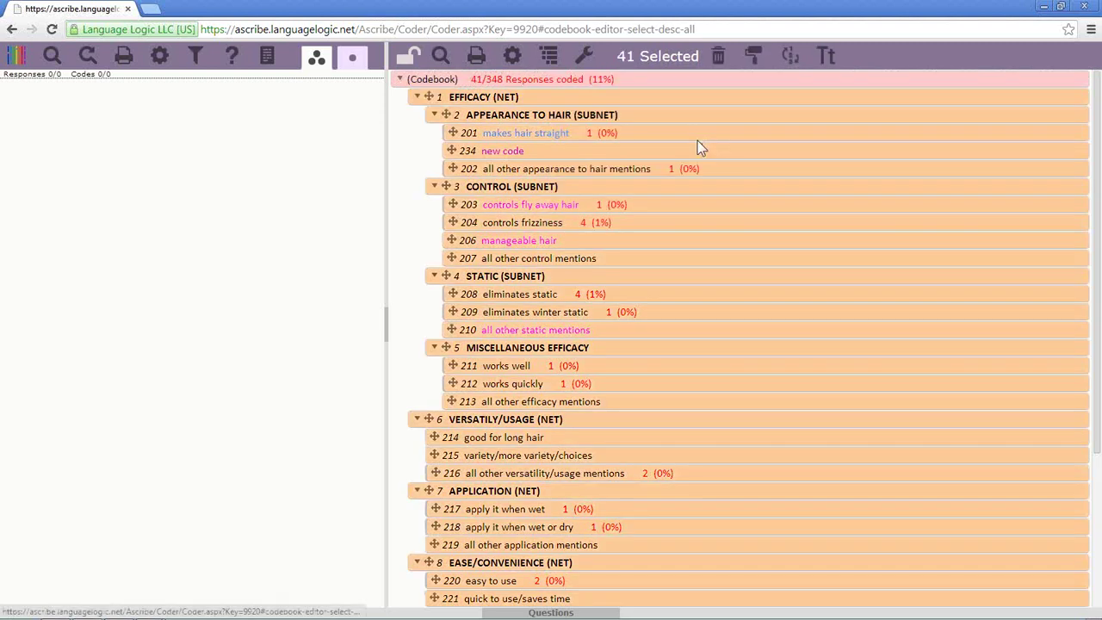
pyautogui.click(788, 57)
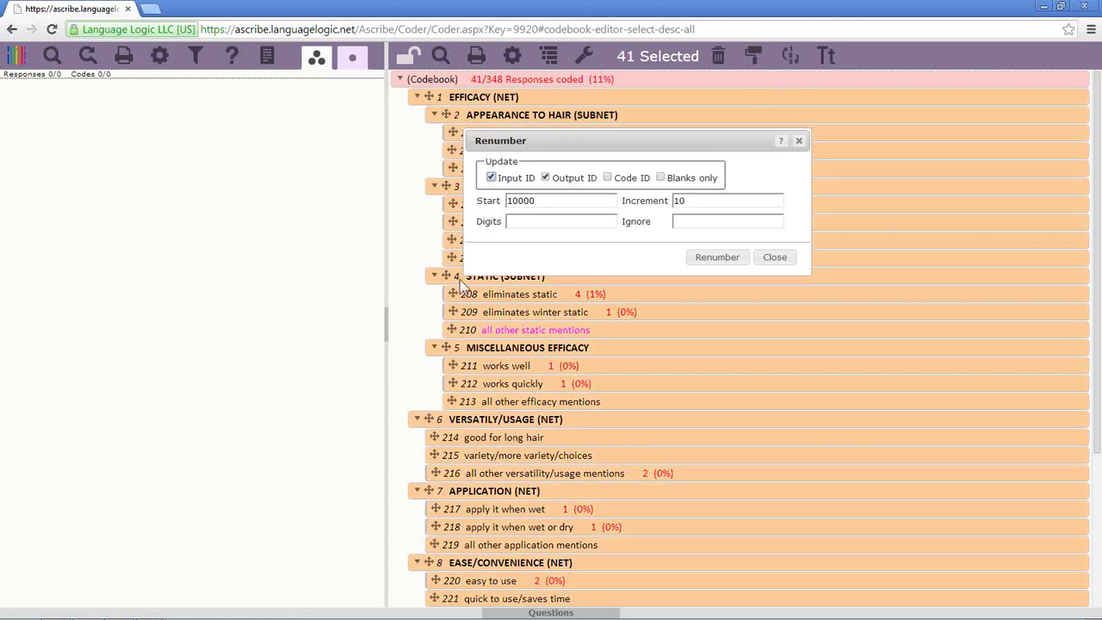
pyautogui.moveTo(687, 203); pyautogui.dragTo(662, 200)
pyautogui.write('1')
pyautogui.click(707, 268)
pyautogui.click(767, 263)
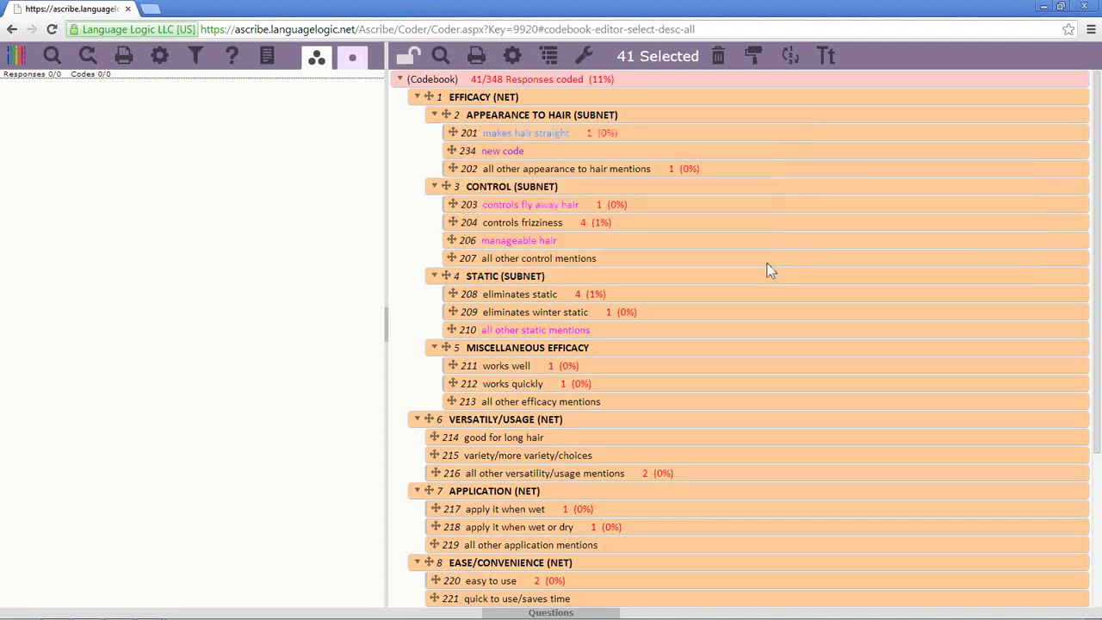
pyautogui.rightClick(515, 79)
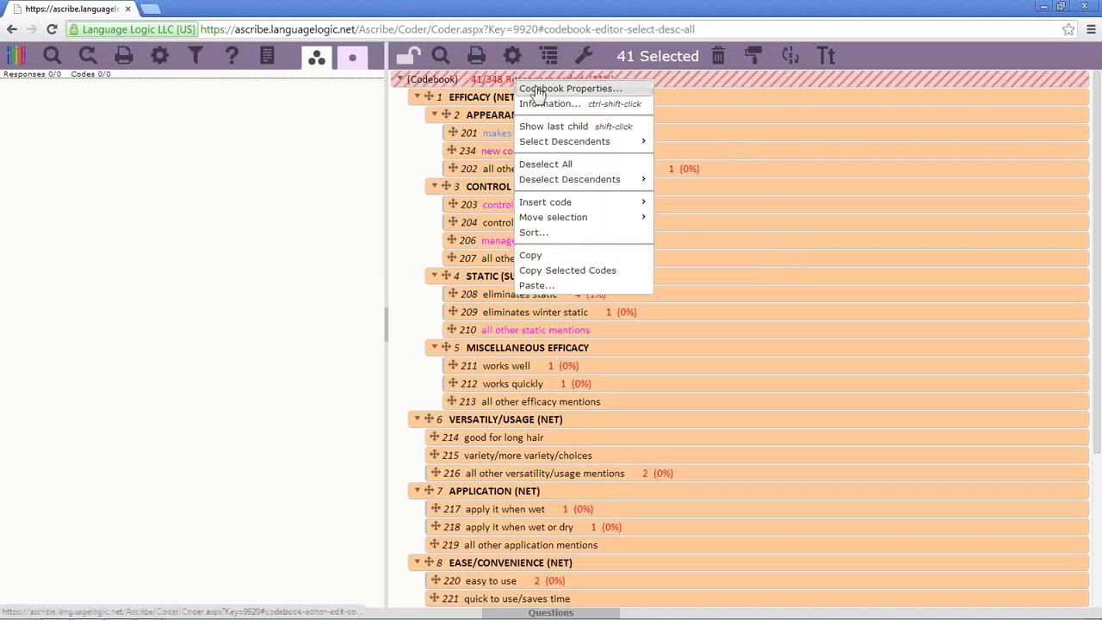
pyautogui.rightClick(477, 77)
pyautogui.moveTo(524, 142)
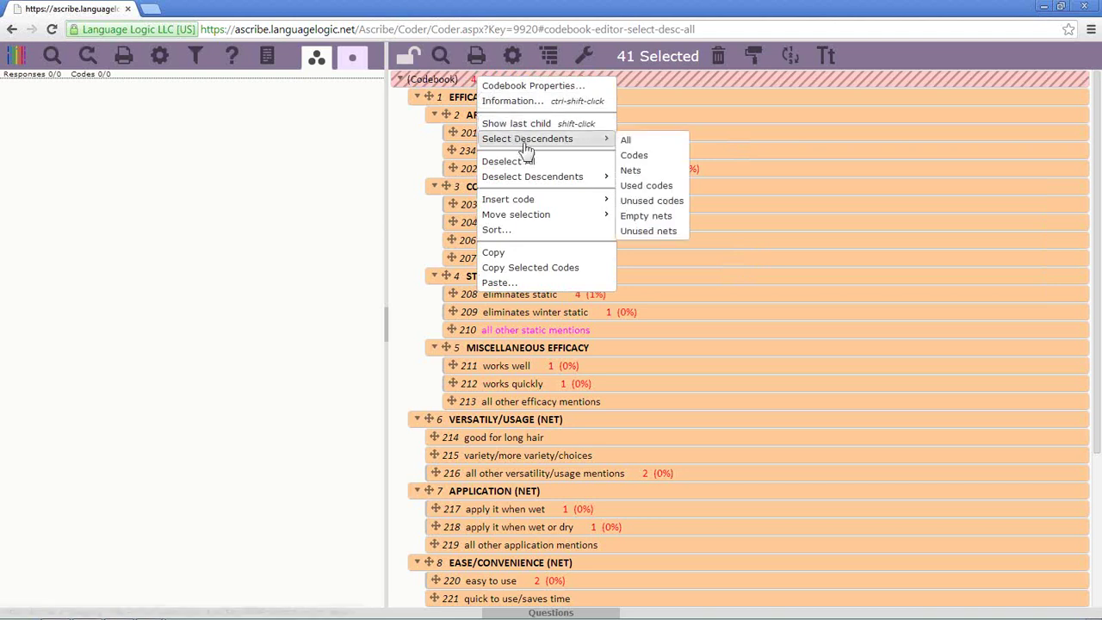
pyautogui.click(619, 157)
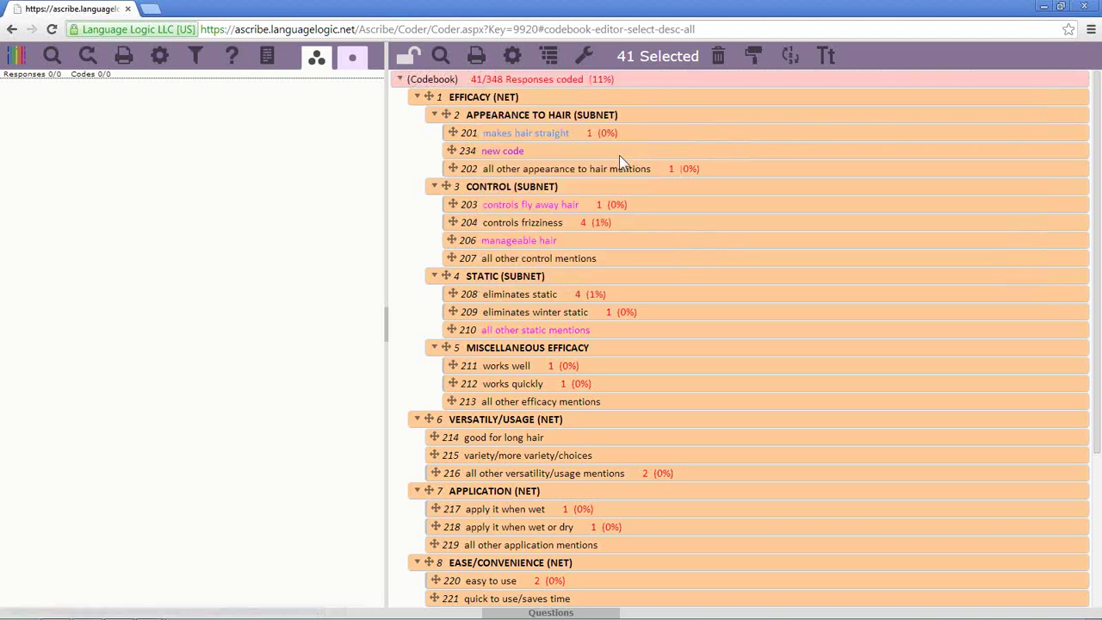
pyautogui.rightClick(525, 79)
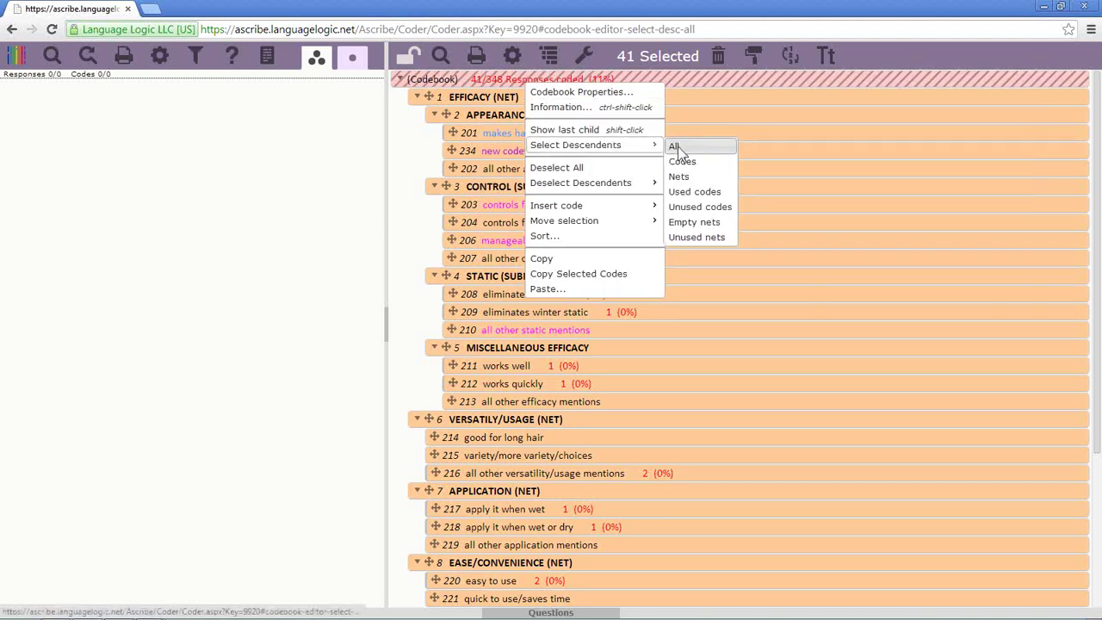
pyautogui.click(676, 148)
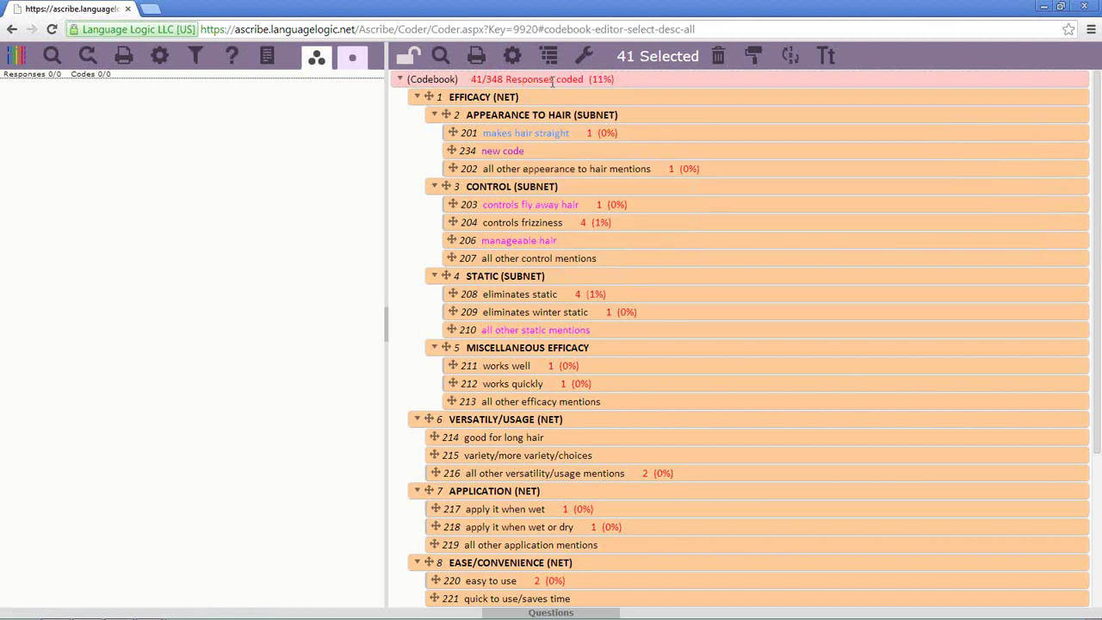
# Lock and unlock the codebook again to clear the selection of all nets and codes.
pyautogui.click(409, 60)
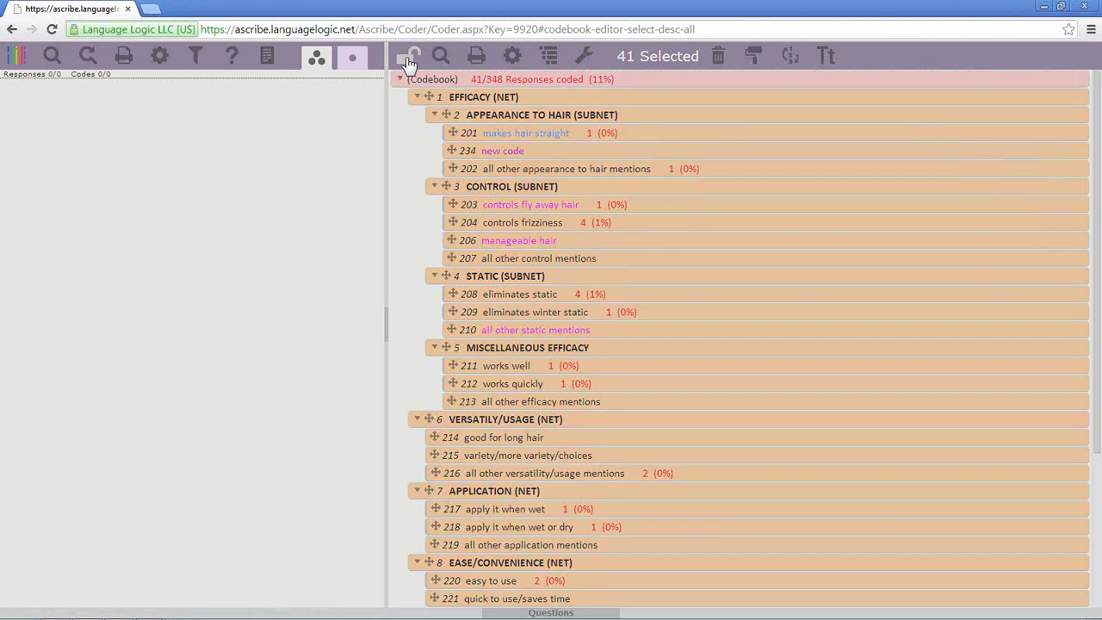
pyautogui.rightClick(497, 79)
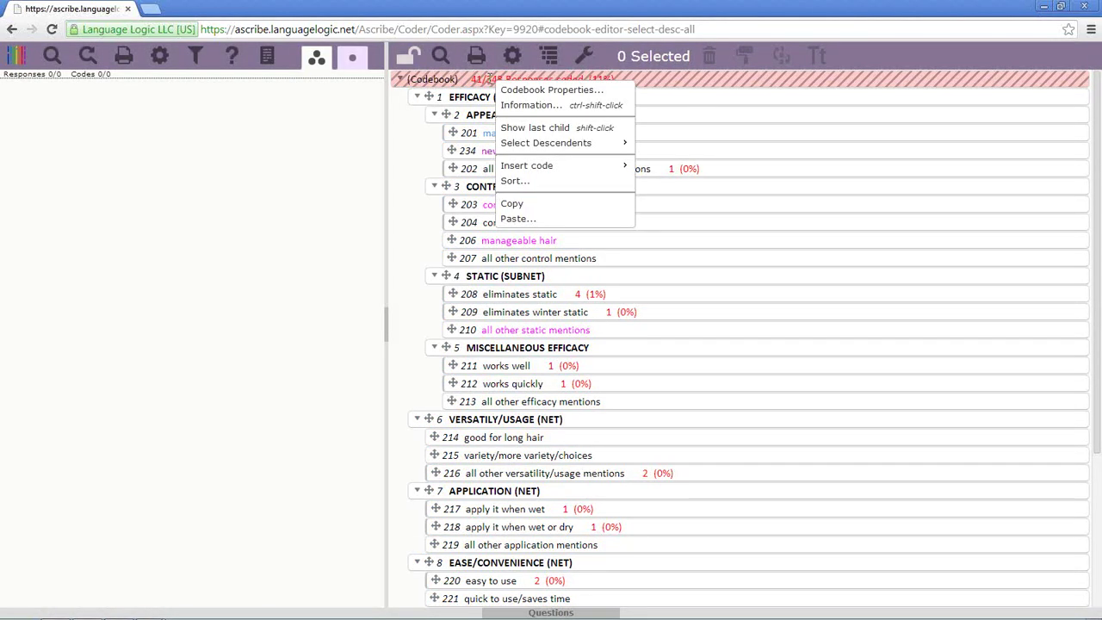
pyautogui.press('Escape')
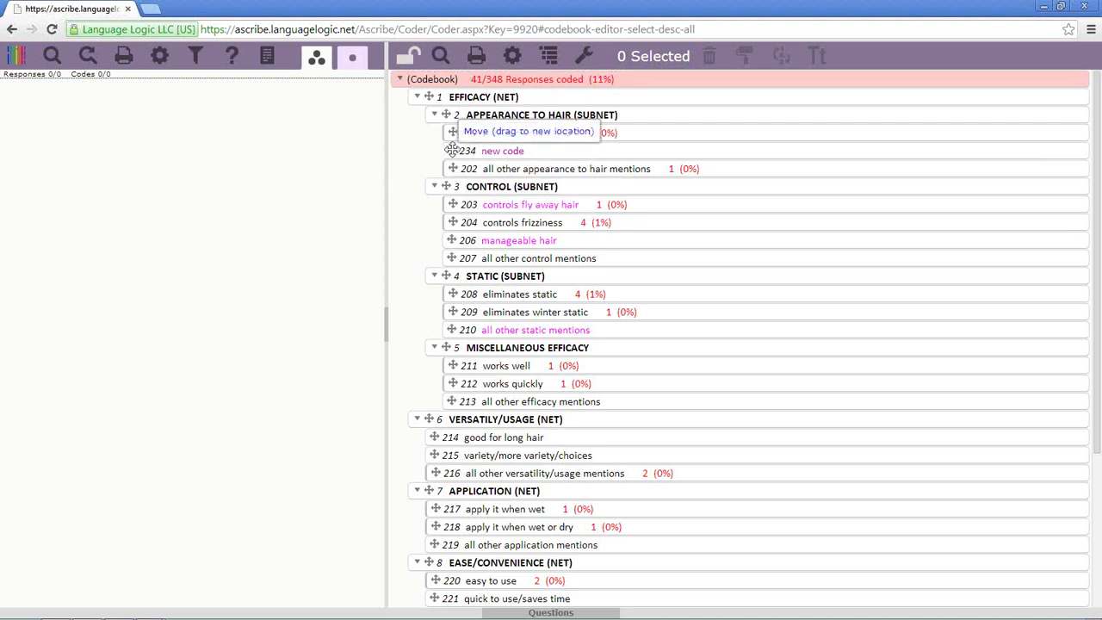
# Move code 234 "new code" into the STATIC subnet, directly above code 210, and select code 202.
pyautogui.moveTo(453, 152); pyautogui.dragTo(486, 347)
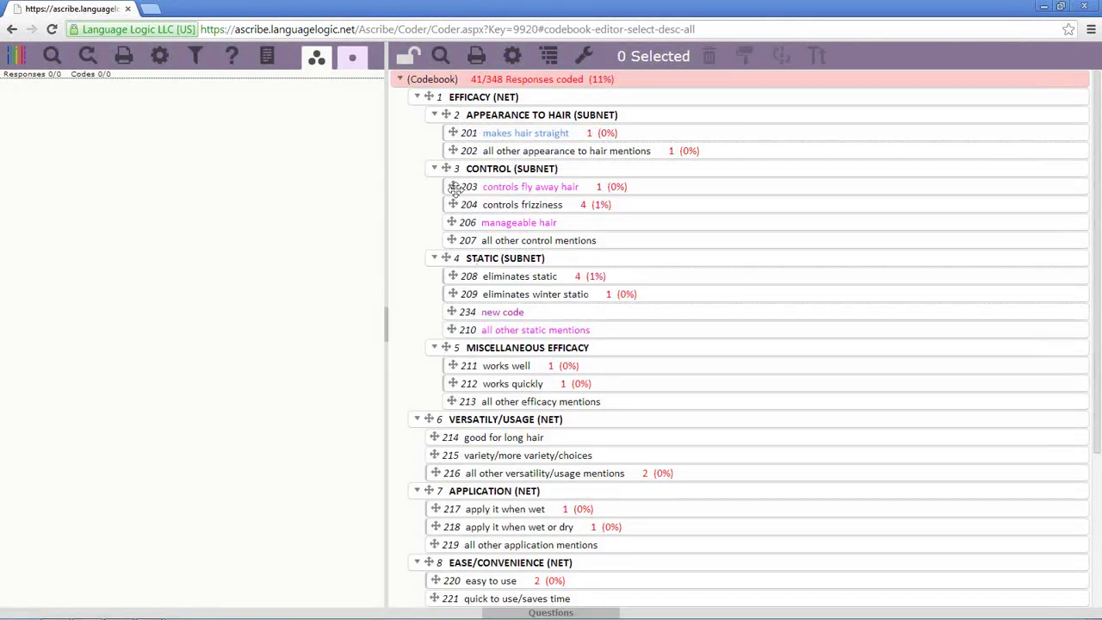
pyautogui.click(453, 151)
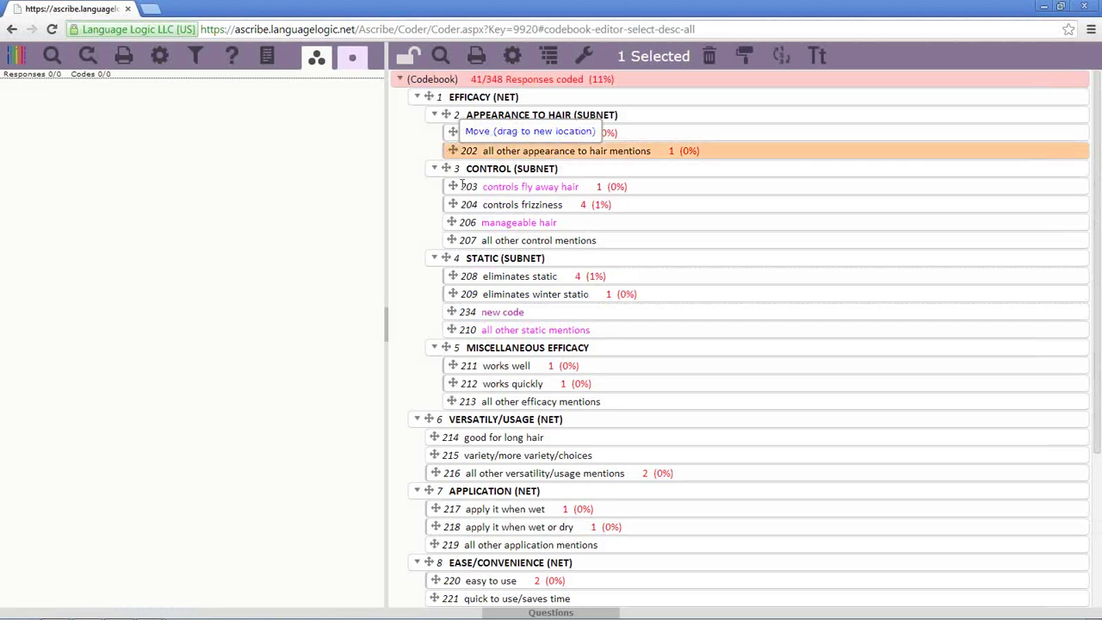
# Move code 234 "new code" out of the STATIC subnet to the EFFICACY net's own level, between the CONTROL and STATIC subnets.
pyautogui.moveTo(452, 312); pyautogui.dragTo(432, 175)
pyautogui.moveTo(432, 211); pyautogui.dragTo(427, 258)
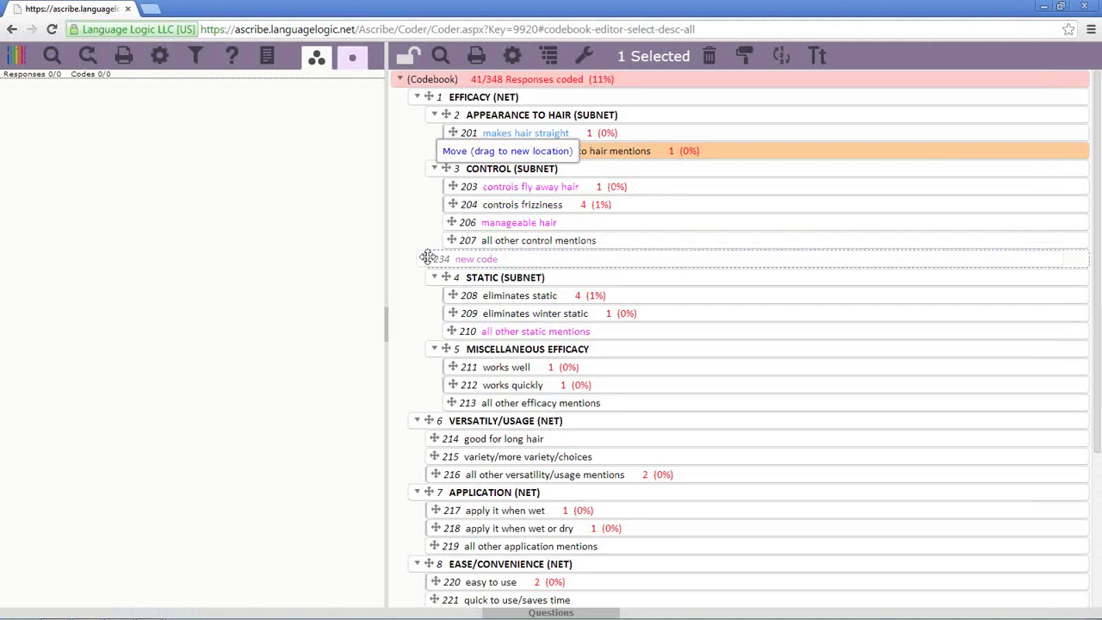
pyautogui.moveTo(427, 258); pyautogui.dragTo(472, 256)
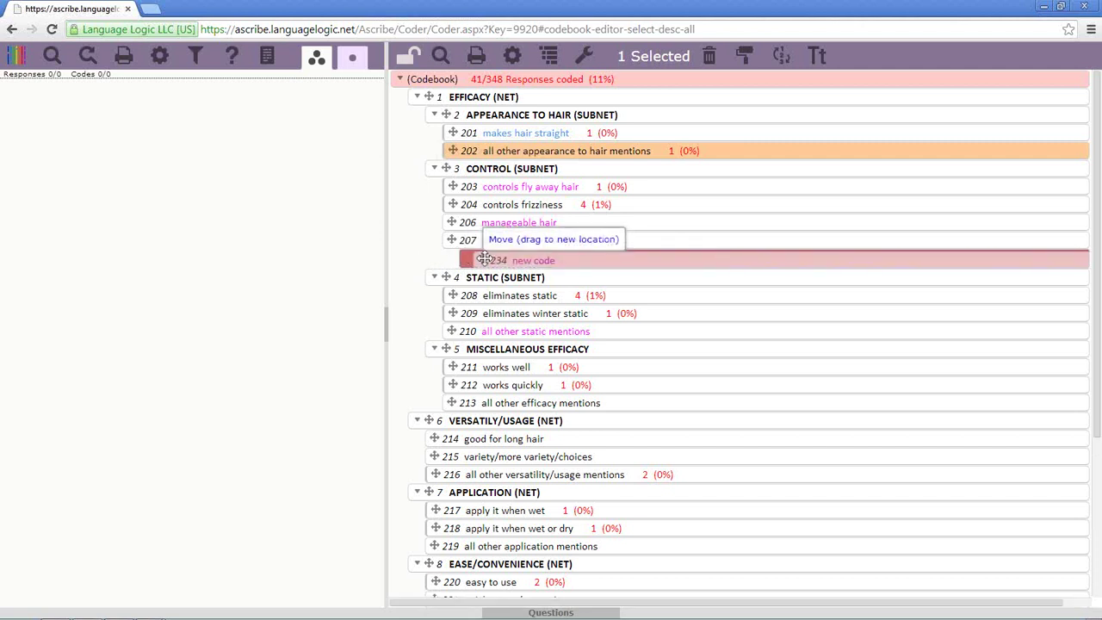
pyautogui.moveTo(484, 258); pyautogui.dragTo(455, 256)
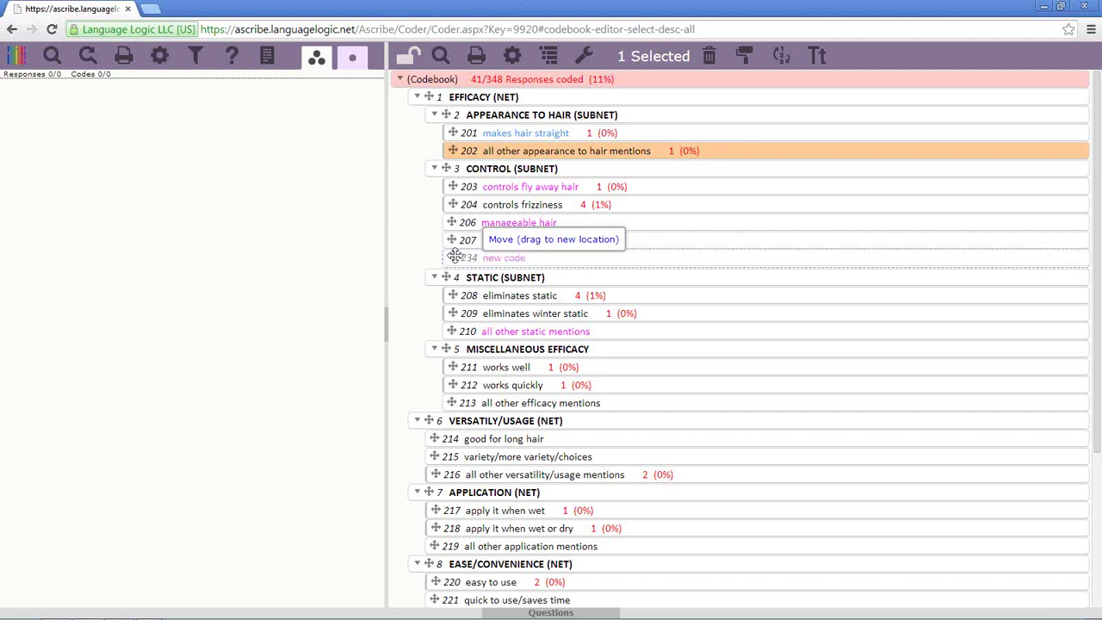
pyautogui.moveTo(455, 255); pyautogui.dragTo(429, 256)
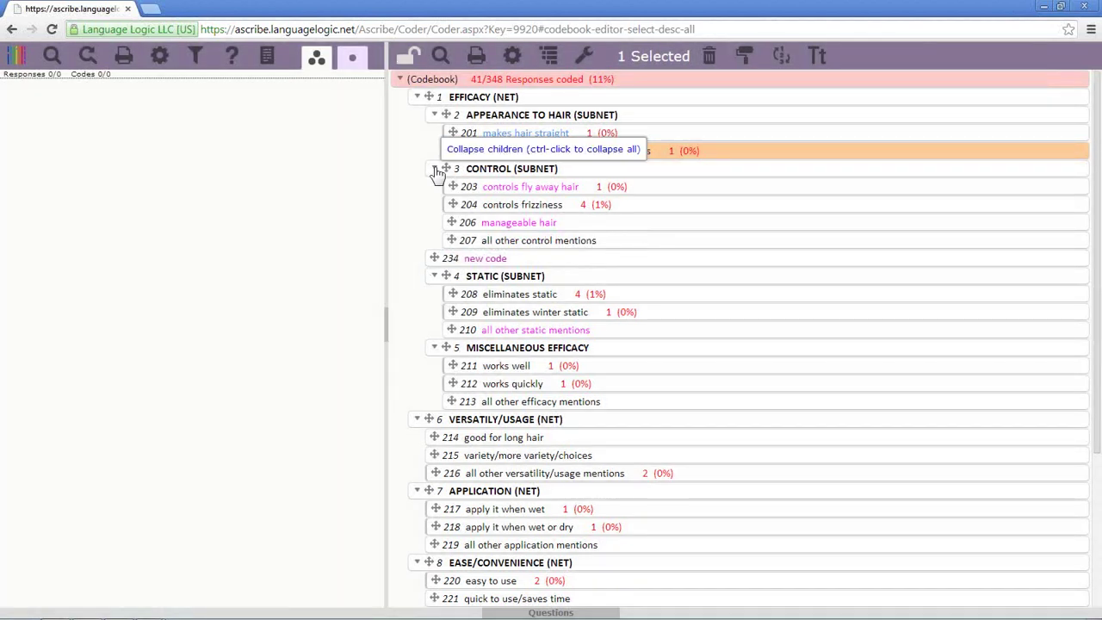
# Collapse the CONTROL and STATIC subnets around code 234 and expand both again.
pyautogui.click(436, 170)
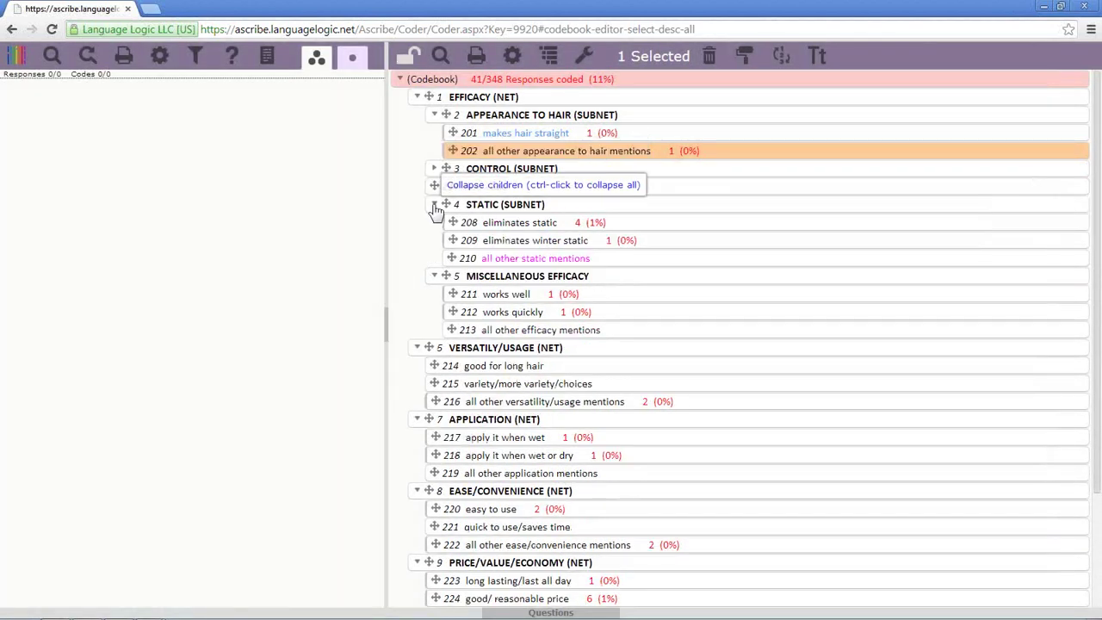
pyautogui.click(434, 205)
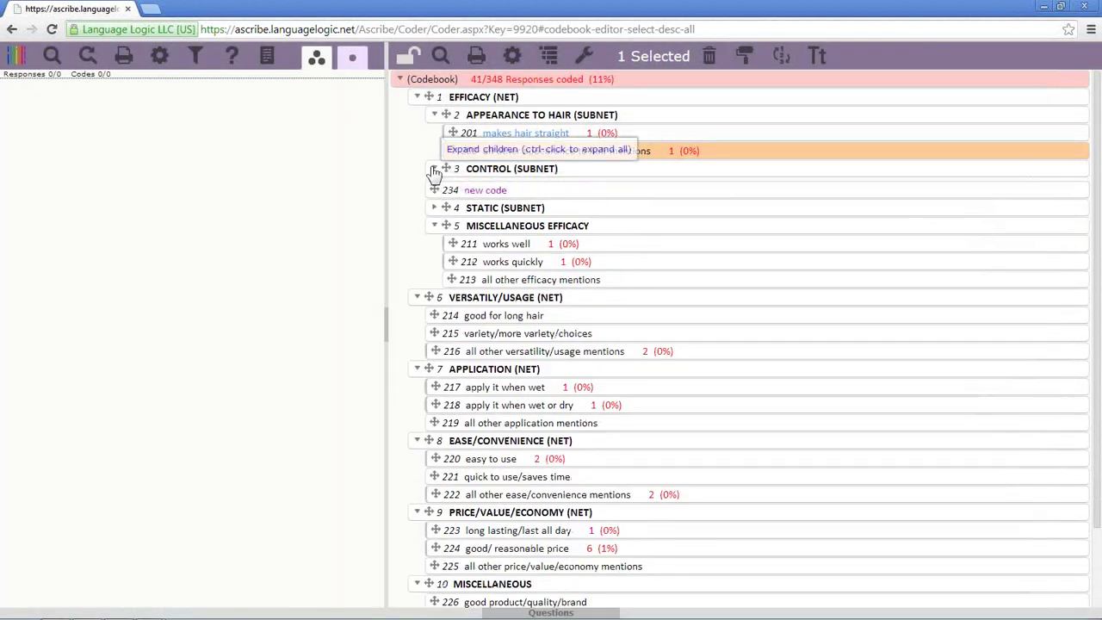
pyautogui.click(435, 170)
pyautogui.click(436, 276)
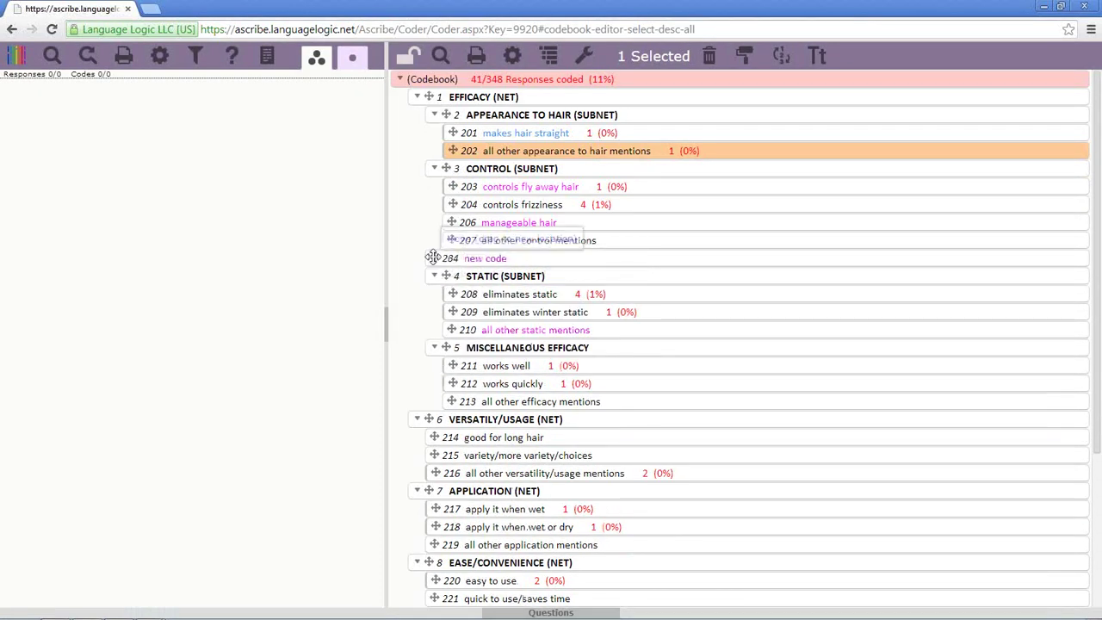
# Move code 234 into the CONTROL subnet below code 204, clear the selection, and move it on into STATIC below code 208.
pyautogui.moveTo(435, 256); pyautogui.dragTo(461, 232)
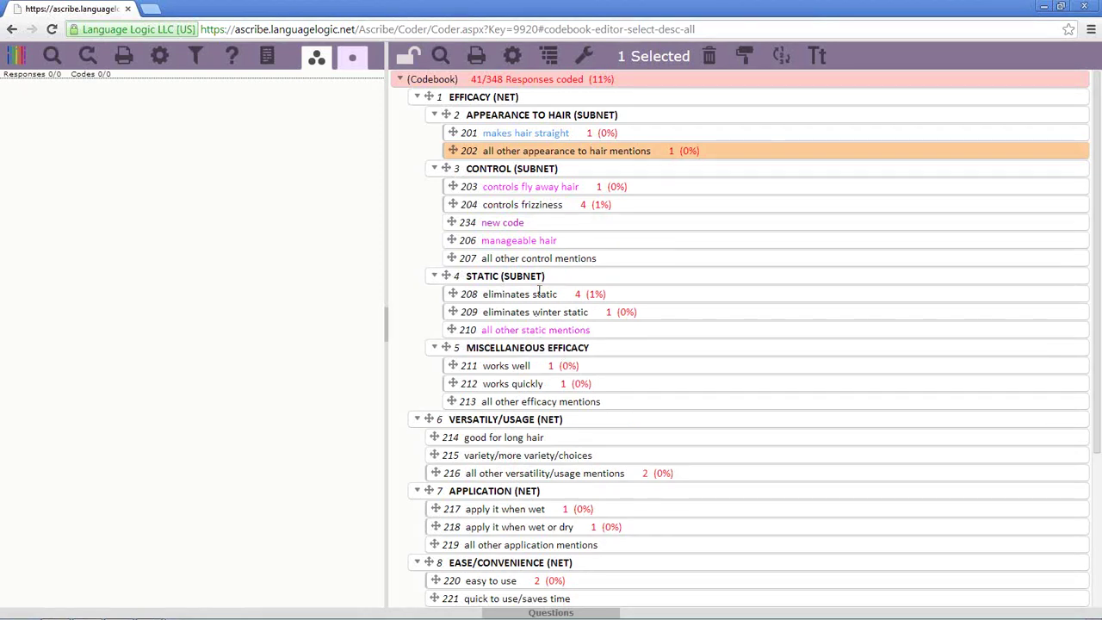
pyautogui.click(725, 161)
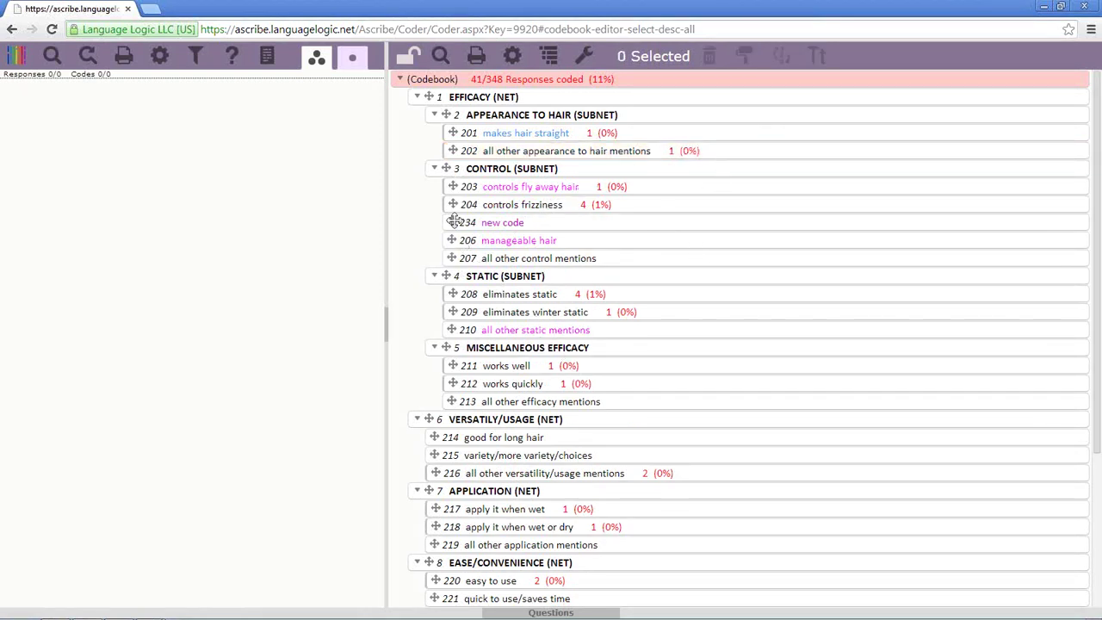
pyautogui.moveTo(455, 221); pyautogui.dragTo(451, 298)
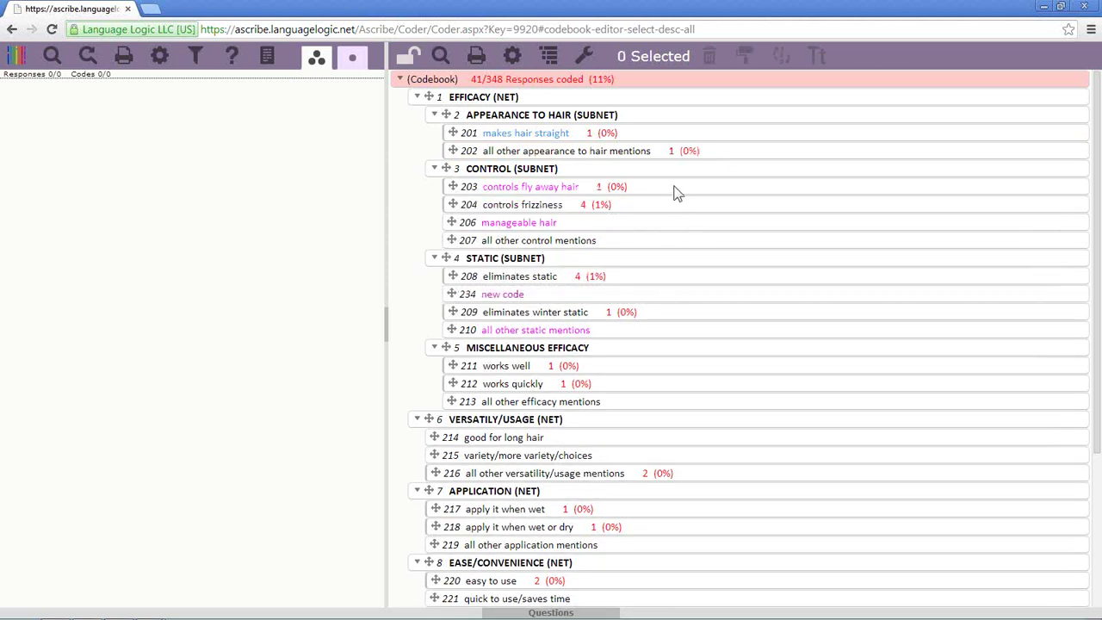
# Select codes 203, 204, 234 and 212 together and move them directly below code 214 in the VERSATILY/USAGE net.
pyautogui.click(678, 191)
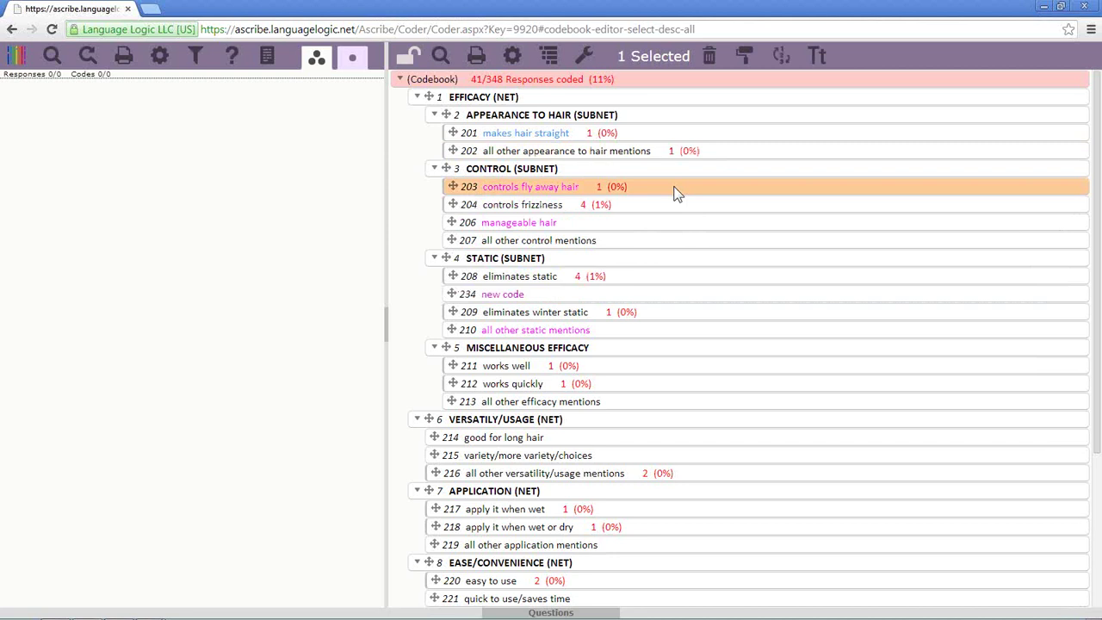
pyautogui.keyDown('ctrl'); pyautogui.click(676, 293); pyautogui.keyUp('ctrl')
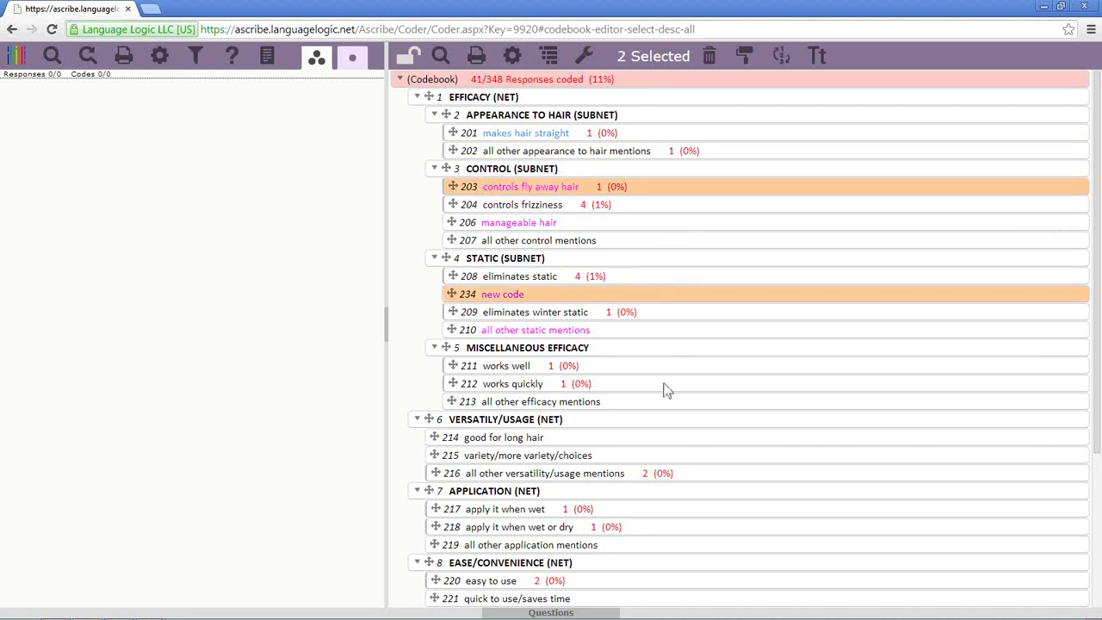
pyautogui.keyDown('ctrl'); pyautogui.click(666, 387); pyautogui.keyUp('ctrl')
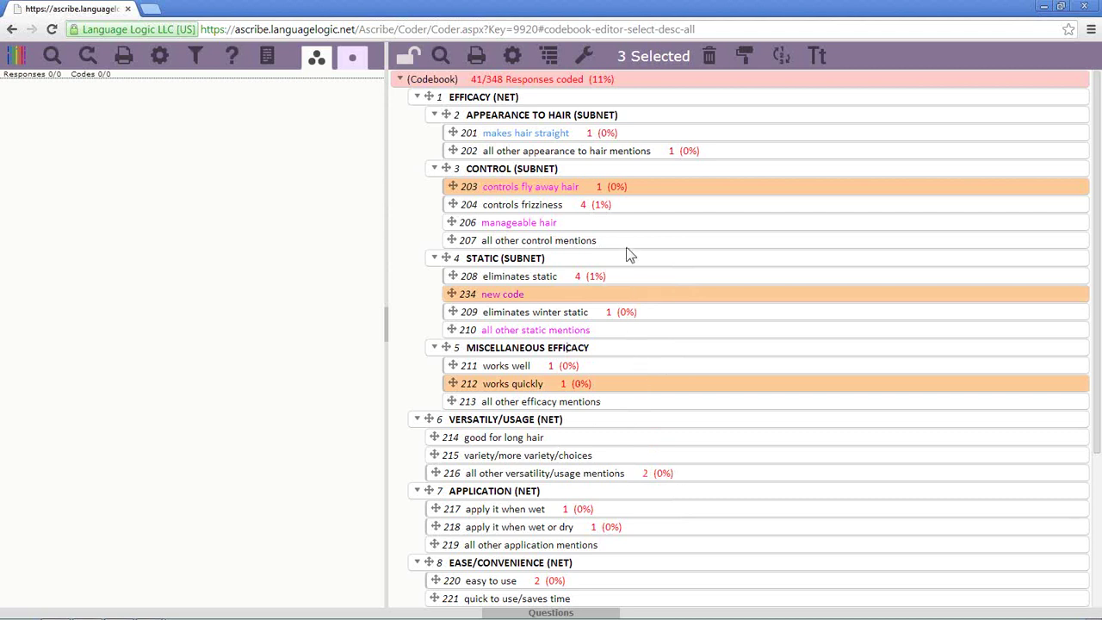
pyautogui.keyDown('ctrl'); pyautogui.click(630, 210); pyautogui.keyUp('ctrl')
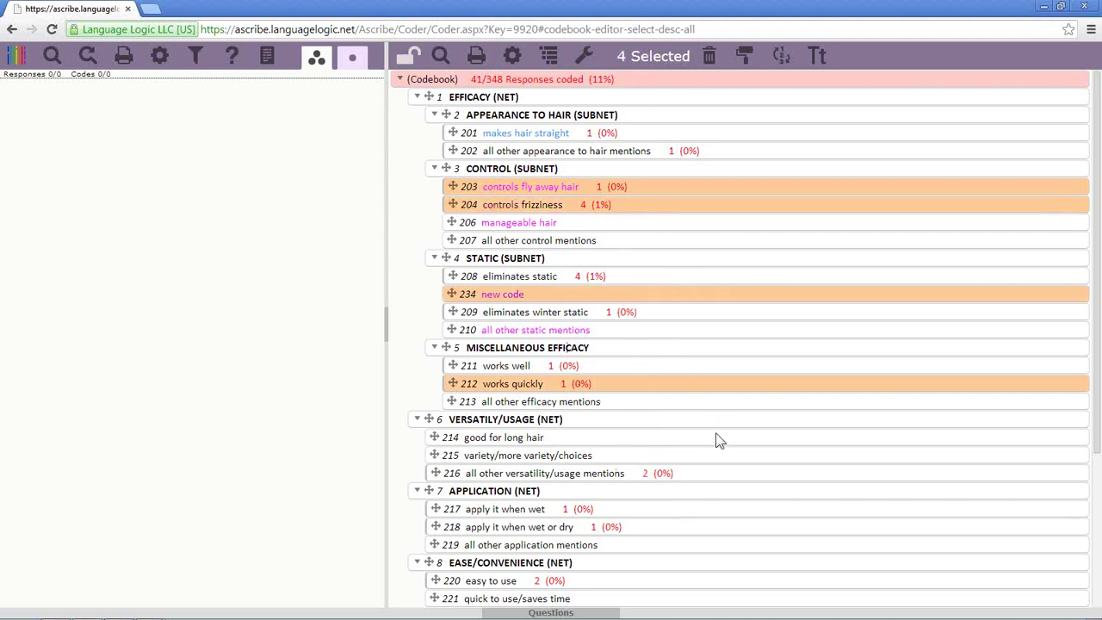
pyautogui.scroll(-3, 719, 441)
pyautogui.scroll(-3, 719, 441)
pyautogui.scroll(6, 716, 440)
pyautogui.rightClick(576, 438)
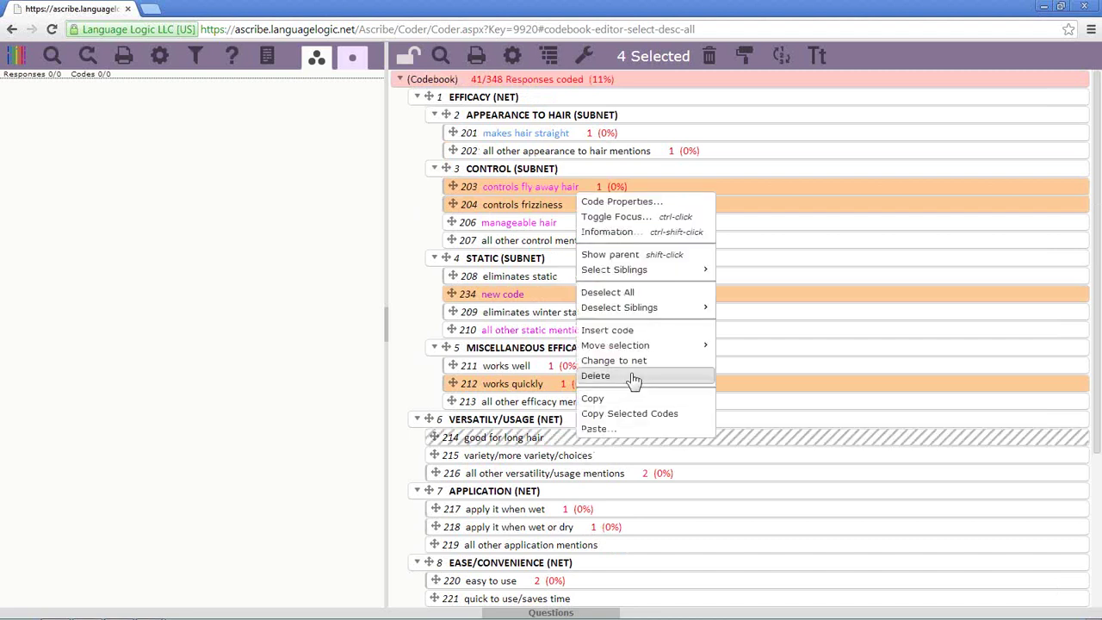
pyautogui.moveTo(637, 348)
pyautogui.click(729, 349)
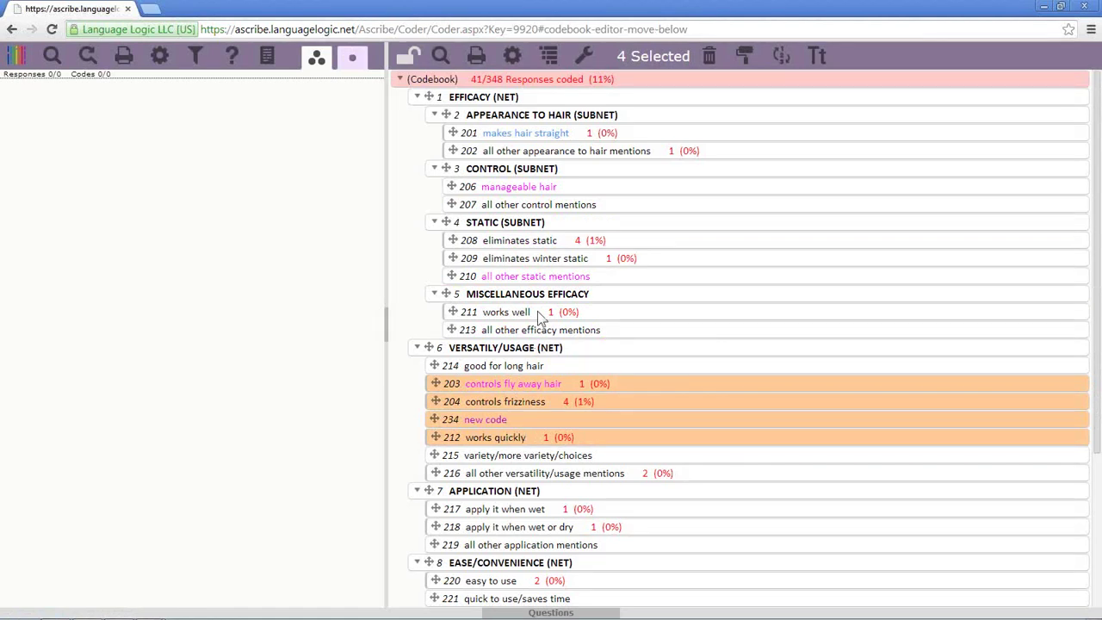
# Insert a net below the MISCELLANEOUS EFFICACY net with the description "New Net".
pyautogui.rightClick(523, 295)
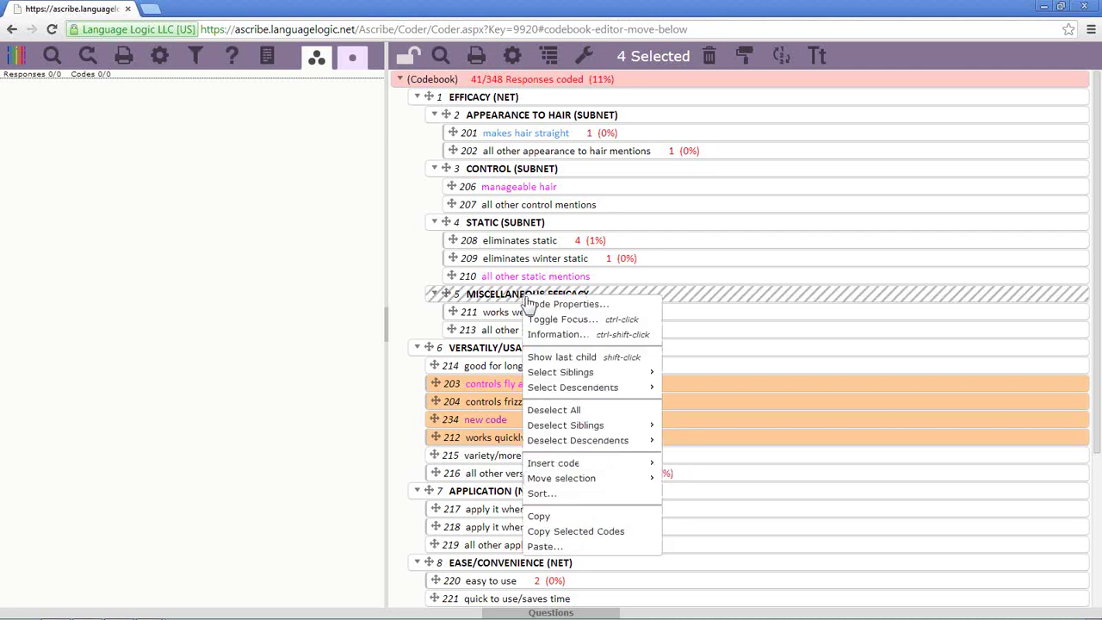
pyautogui.moveTo(586, 466)
pyautogui.click(689, 465)
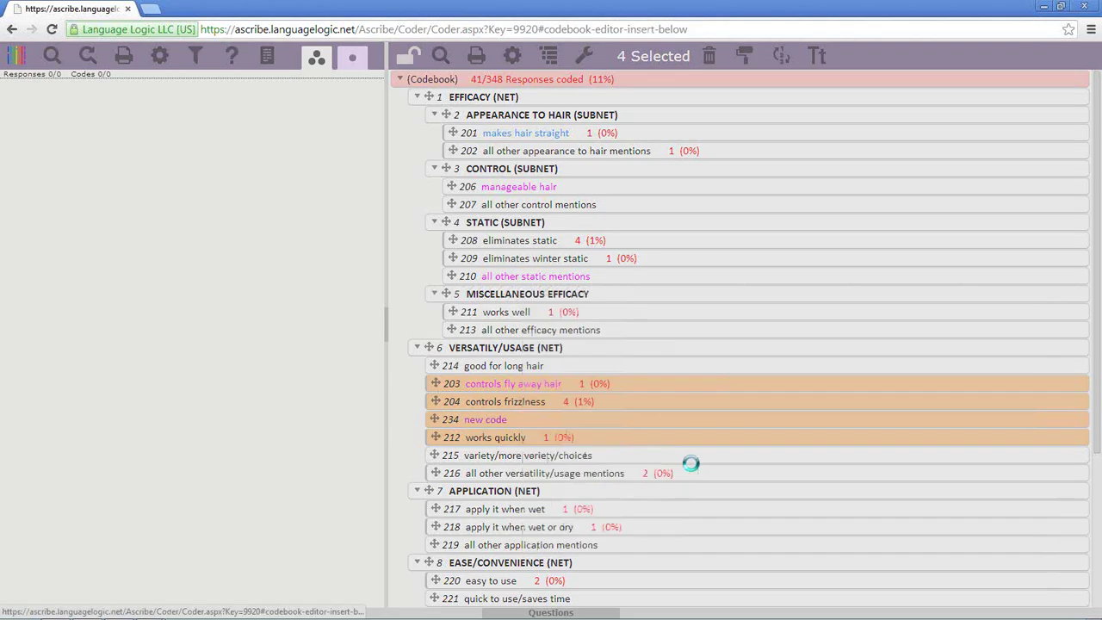
pyautogui.click(220, 267)
pyautogui.doubleClick(220, 267)
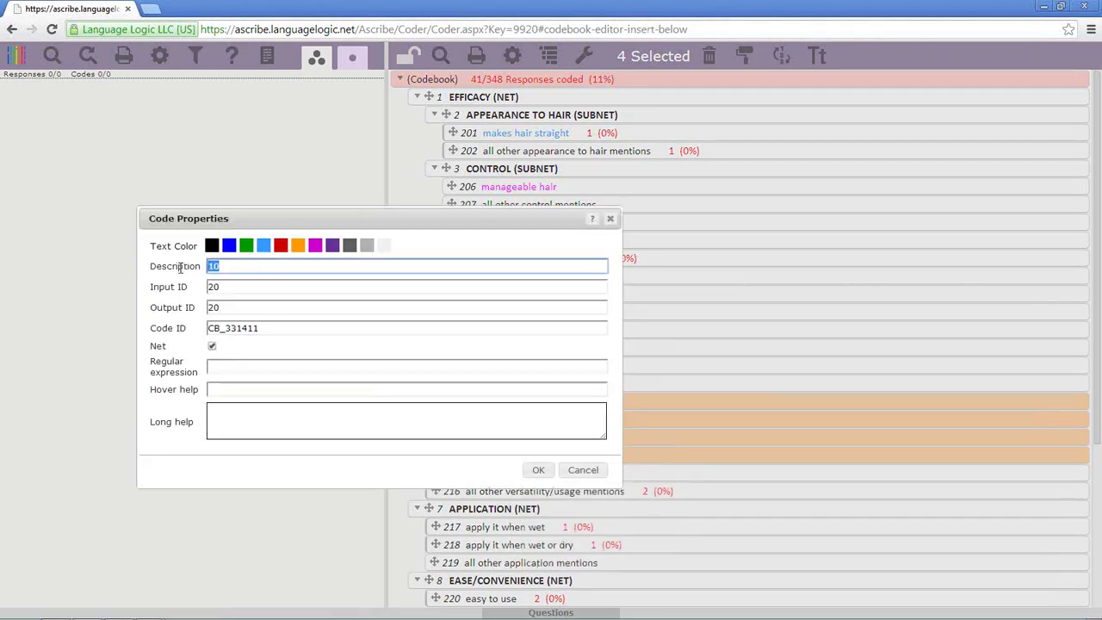
pyautogui.write('New Net')
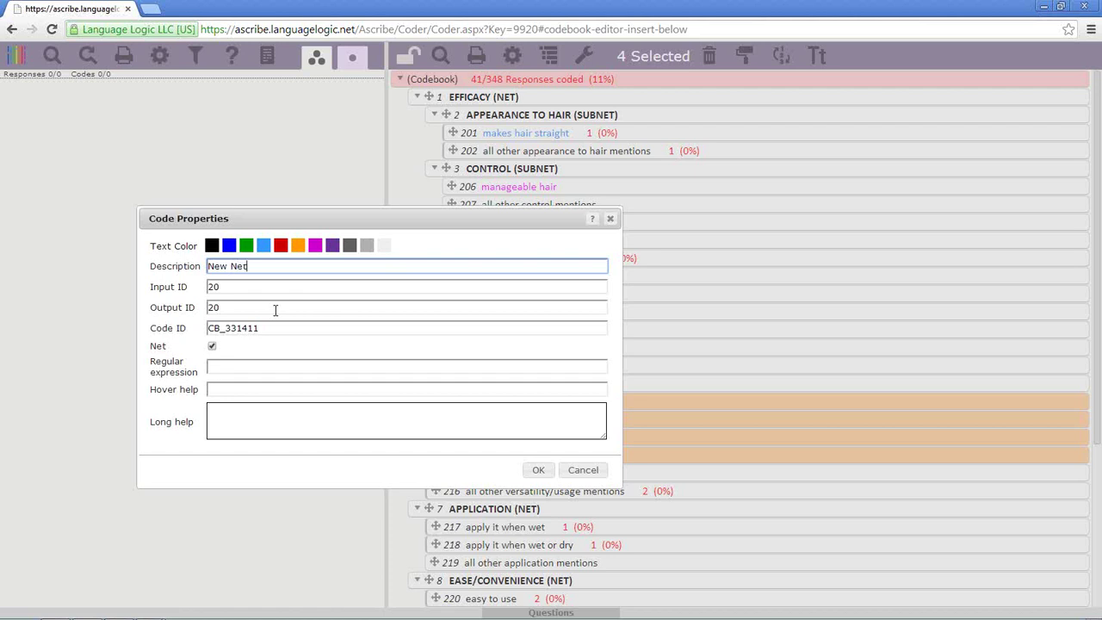
pyautogui.click(538, 470)
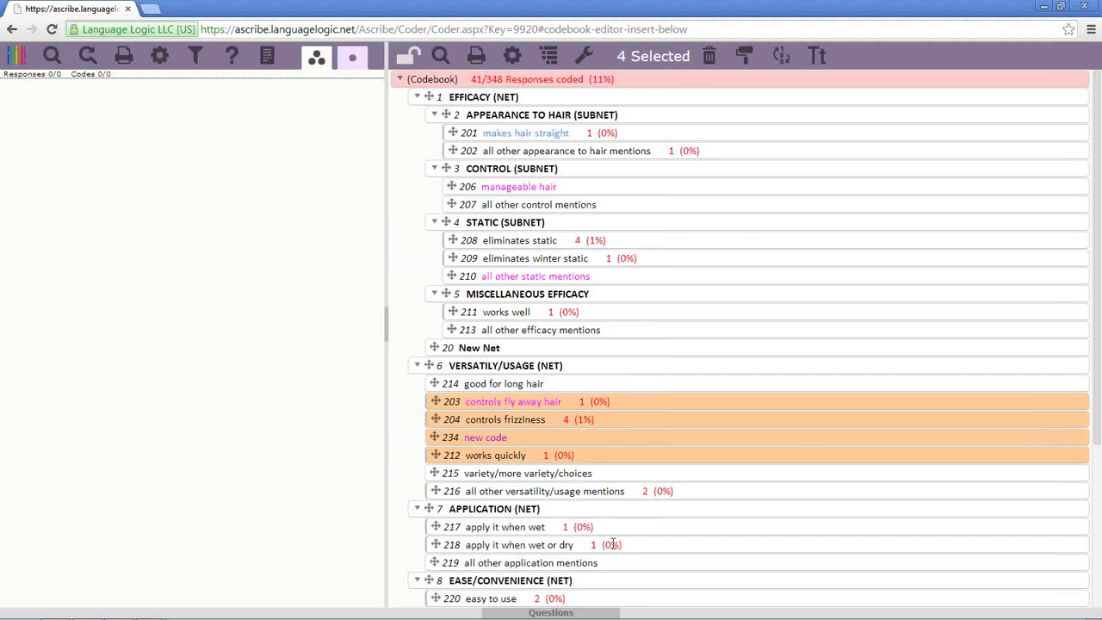
# Add code 218 to the selection and move all selected codes into New Net.
pyautogui.keyDown('ctrl'); pyautogui.click(645, 546); pyautogui.keyUp('ctrl')
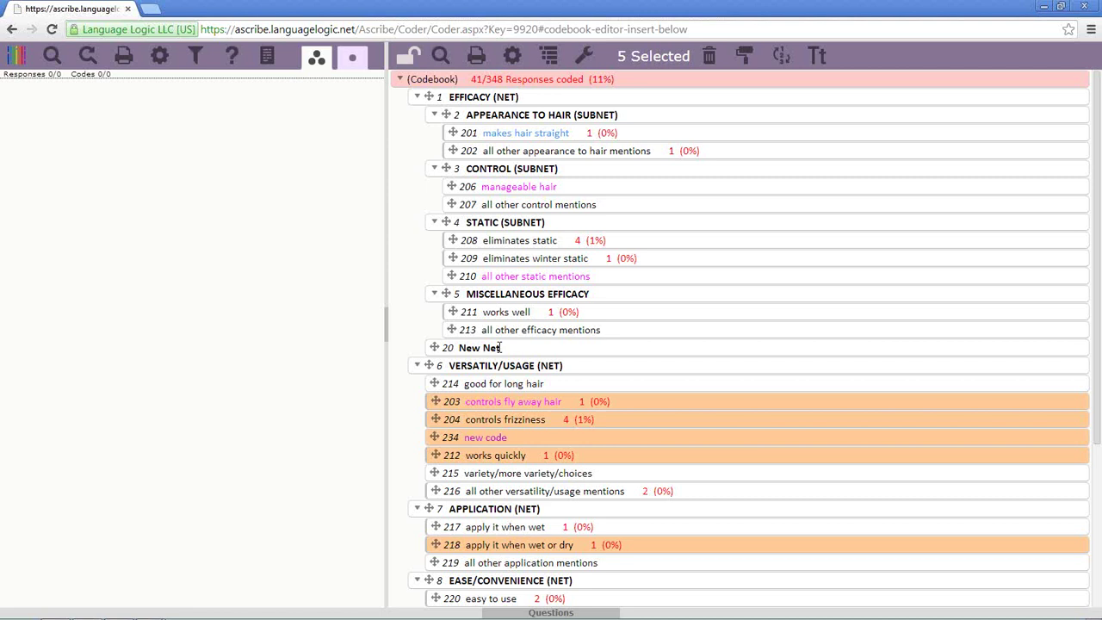
pyautogui.rightClick(500, 347)
pyautogui.moveTo(594, 500)
pyautogui.click(651, 516)
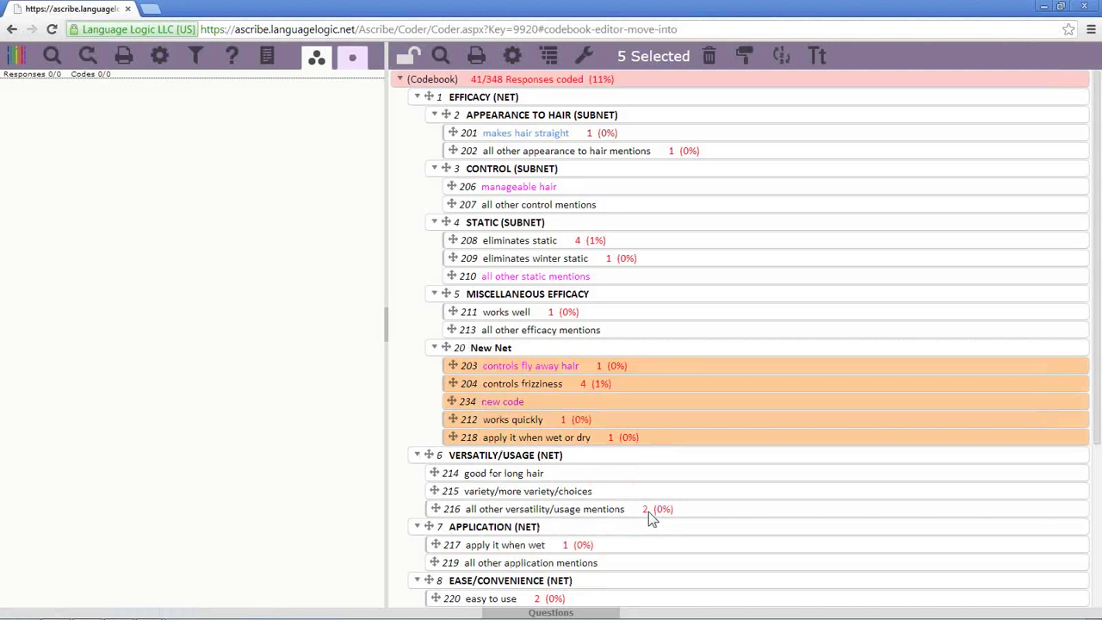
# Change code 206 "manageable hair" to a net and back to a code.
pyautogui.rightClick(562, 193)
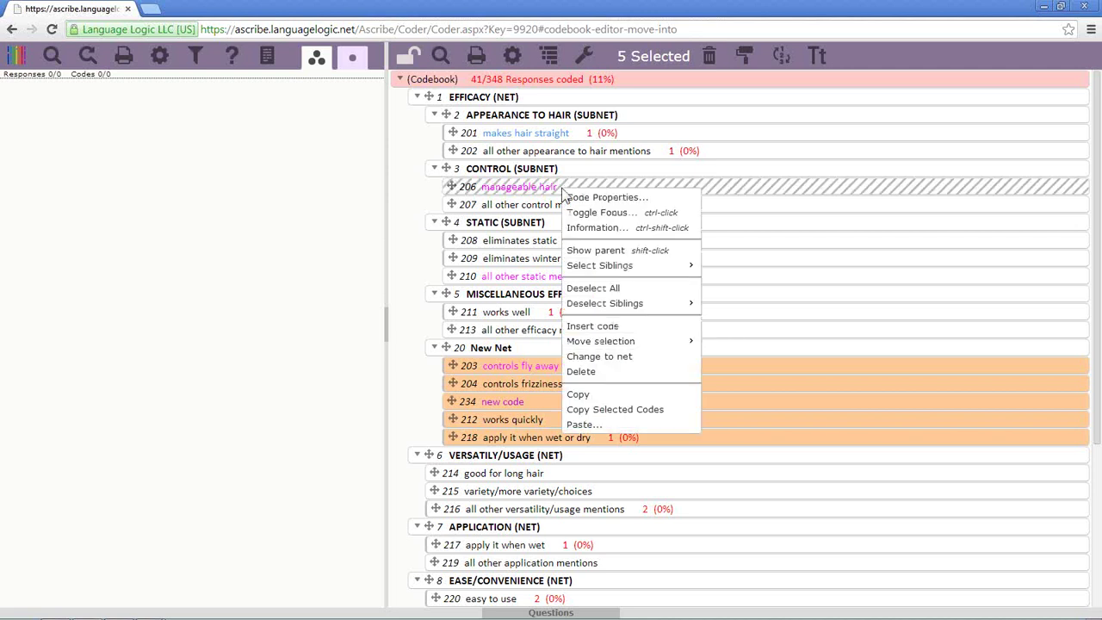
pyautogui.click(632, 356)
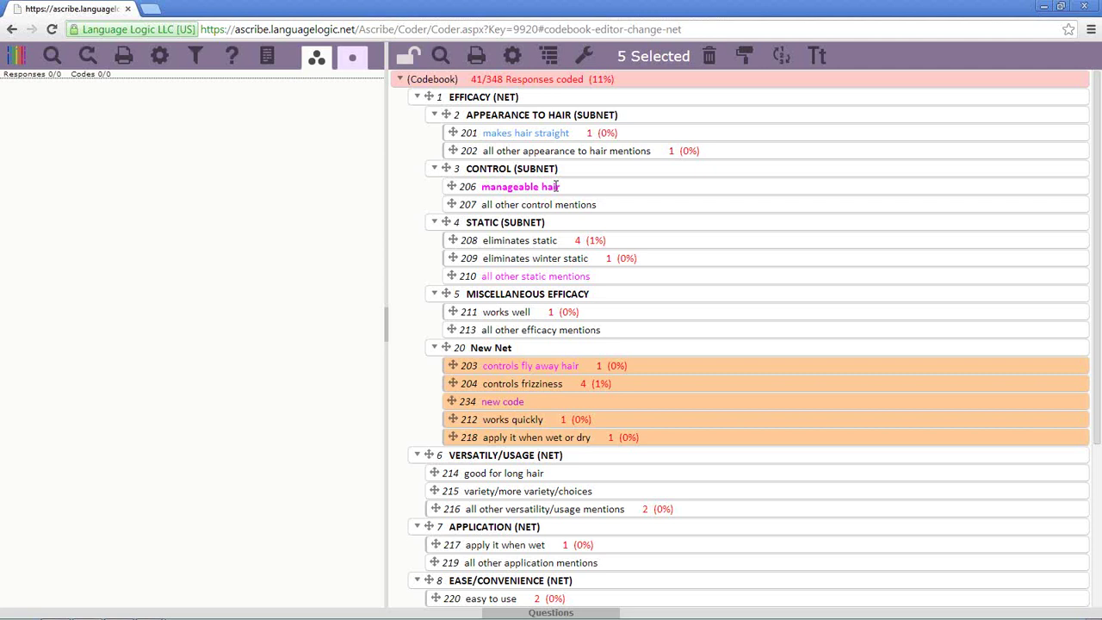
pyautogui.rightClick(557, 186)
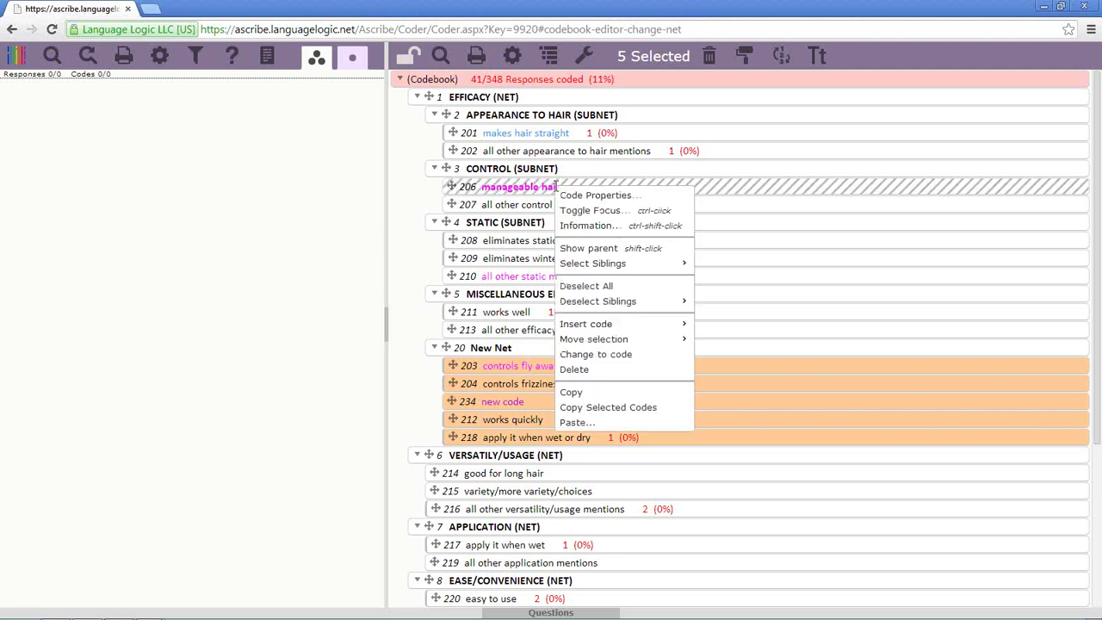
pyautogui.click(646, 360)
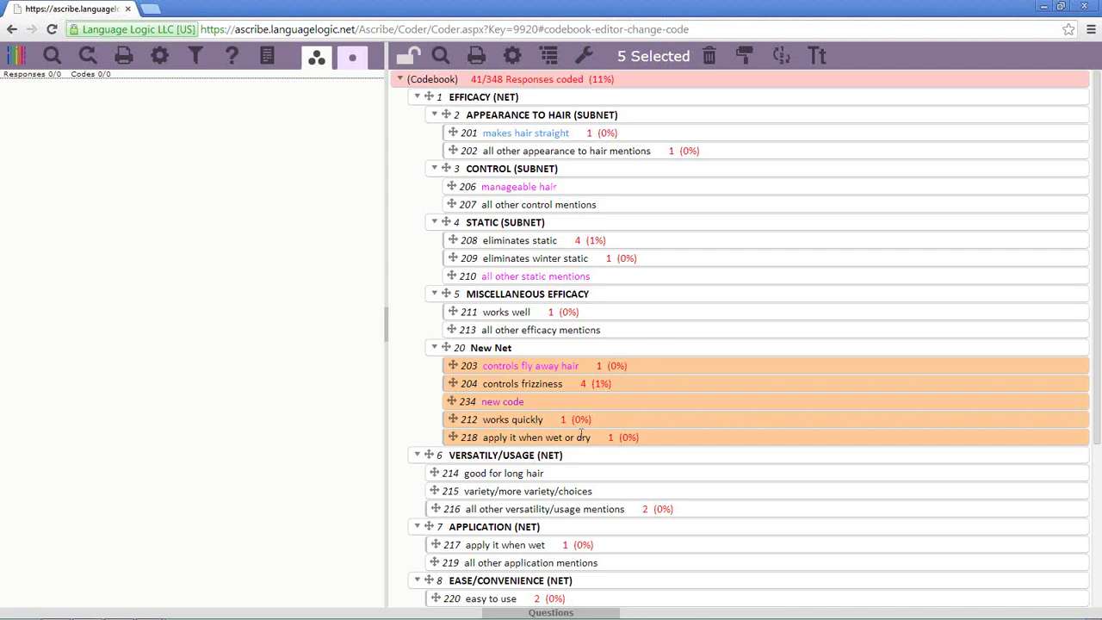
# Review the Sort options for the whole codebook without sorting, and deselect all codes.
pyautogui.moveTo(6, 615)
pyautogui.rightClick(452, 79)
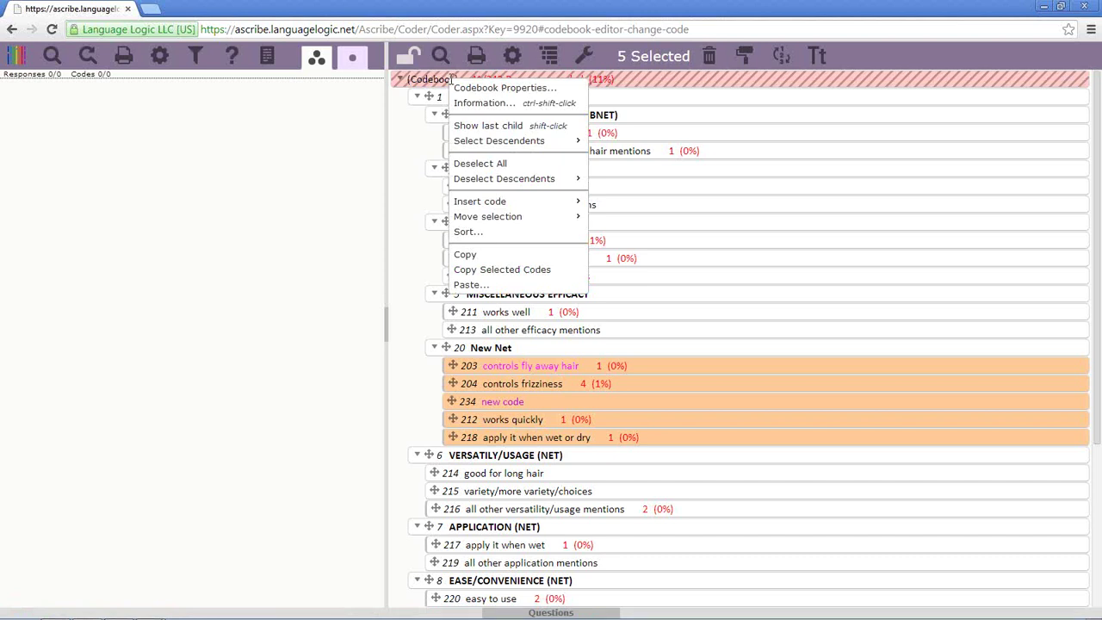
pyautogui.click(496, 234)
pyautogui.moveTo(845, 145); pyautogui.dragTo(859, 107)
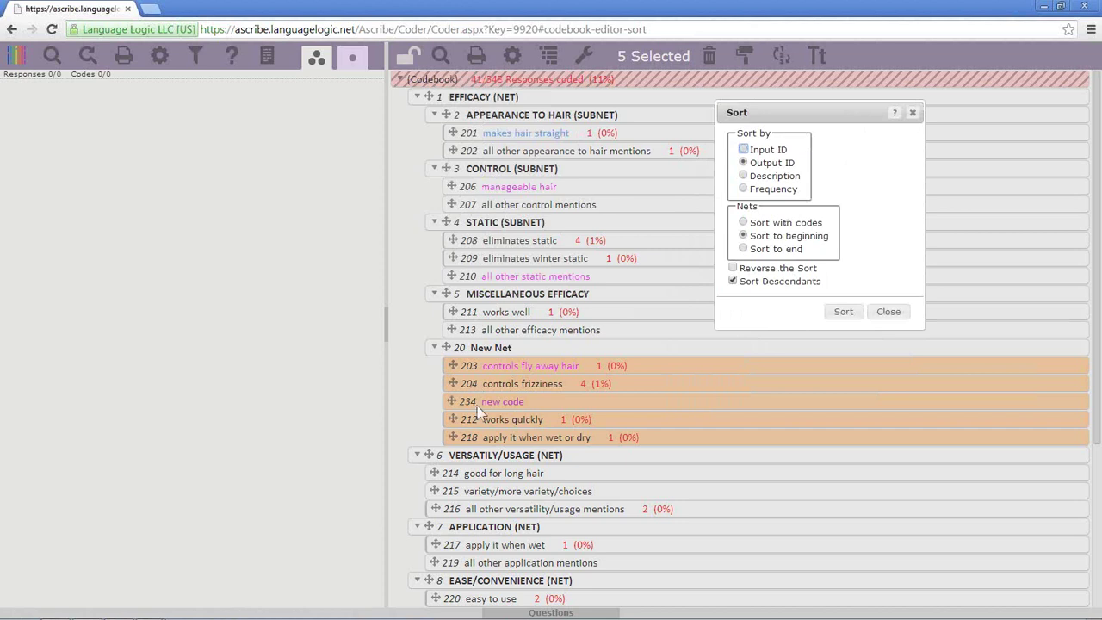
pyautogui.click(890, 313)
pyautogui.rightClick(653, 75)
pyautogui.click(708, 163)
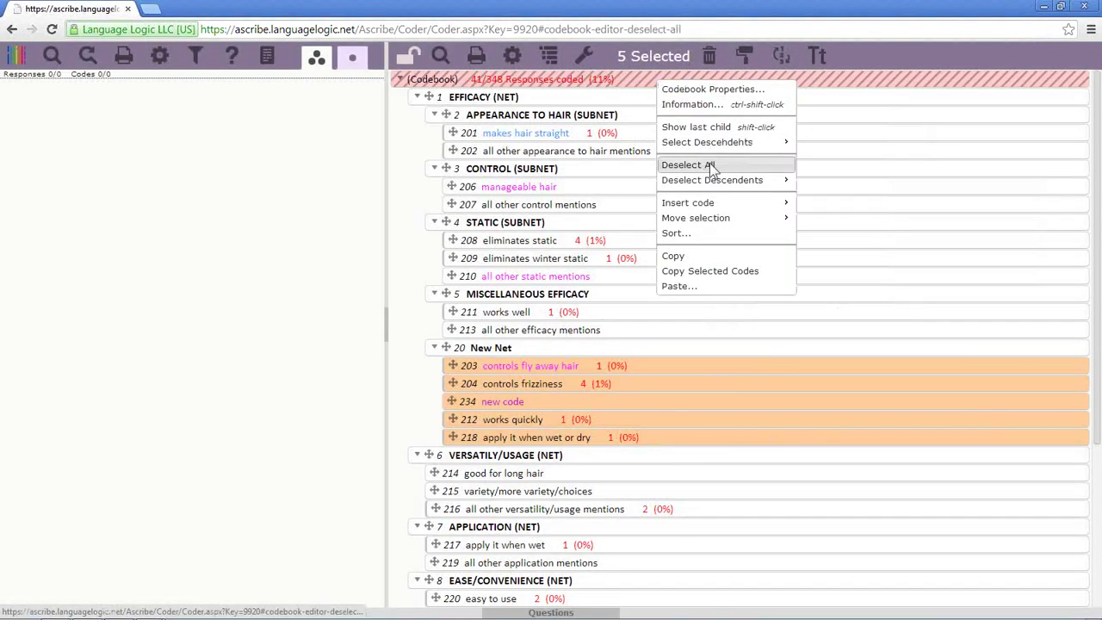
# Choose Description as the sort criterion in the whole codebook's Sort options and close them without sorting.
pyautogui.rightClick(506, 75)
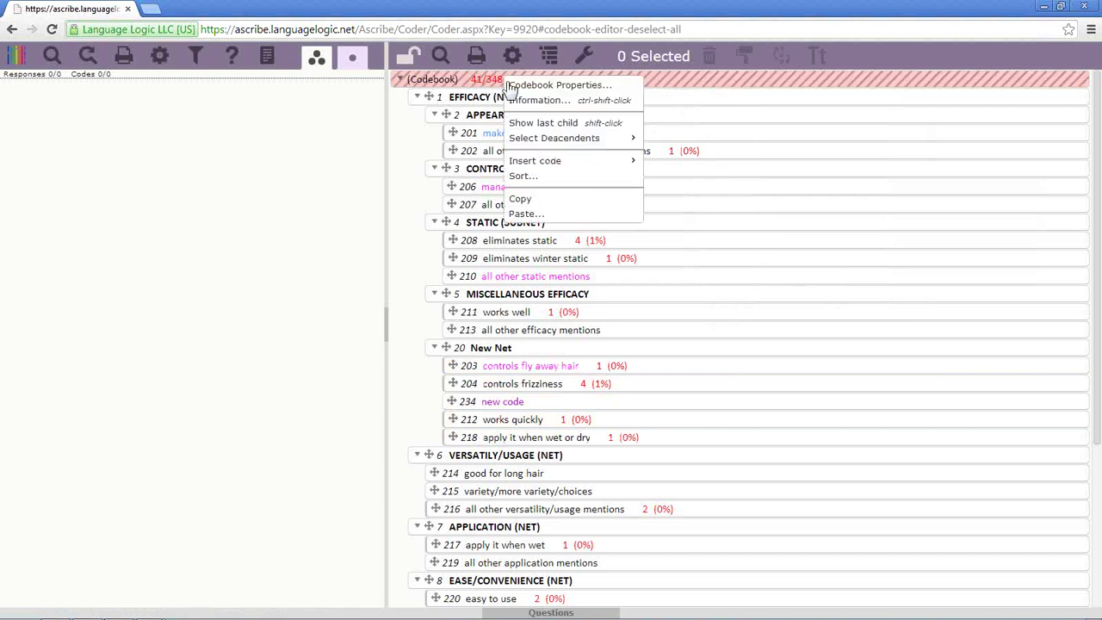
pyautogui.click(552, 178)
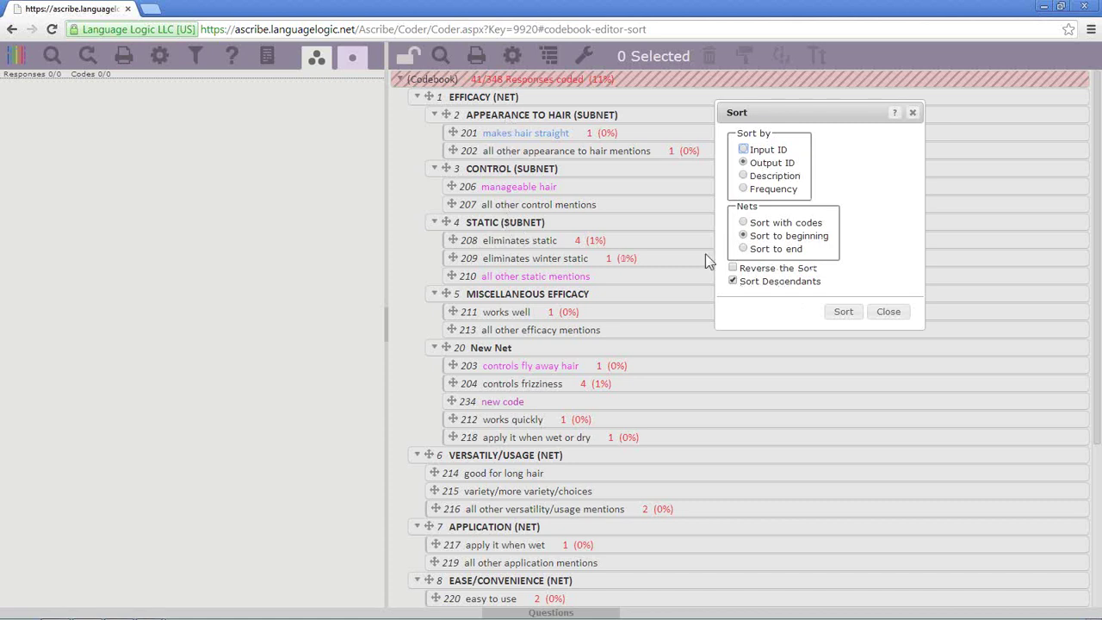
pyautogui.click(743, 176)
pyautogui.click(842, 313)
pyautogui.click(899, 323)
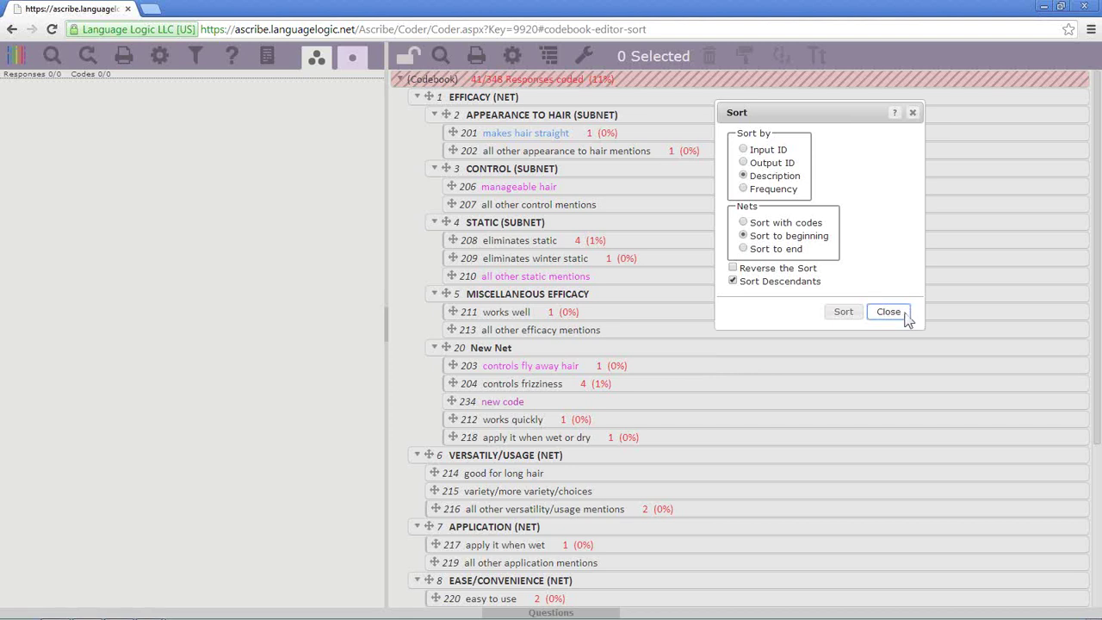
pyautogui.click(889, 312)
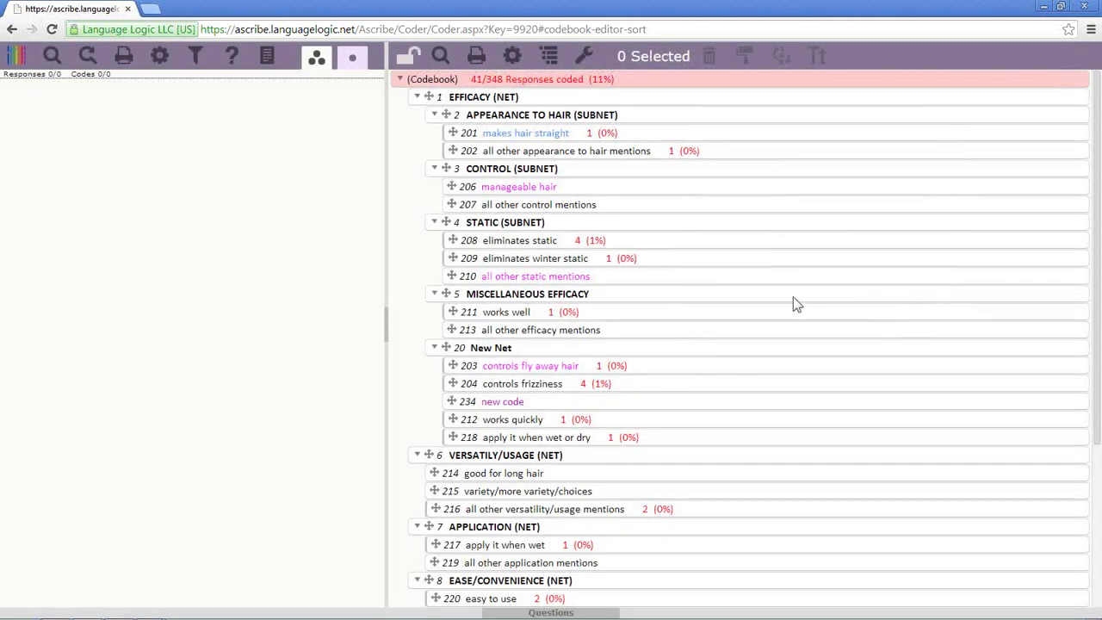
pyautogui.moveTo(17, 615)
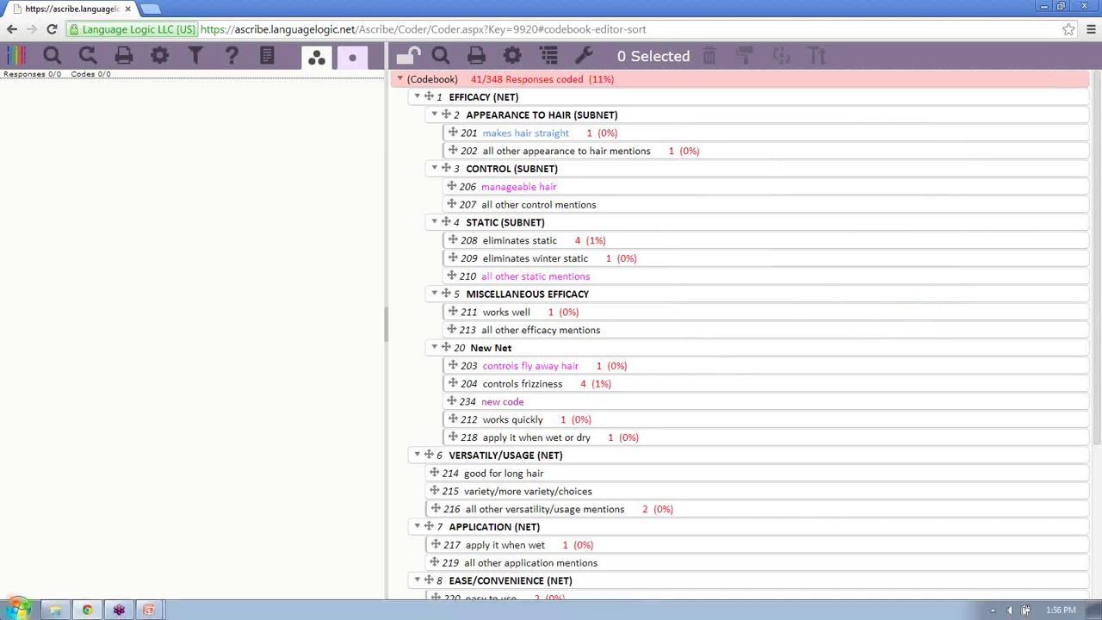
# Lock the codebook and turn on the codes only view for the locked state in the codebook settings.
pyautogui.rightClick(463, 81)
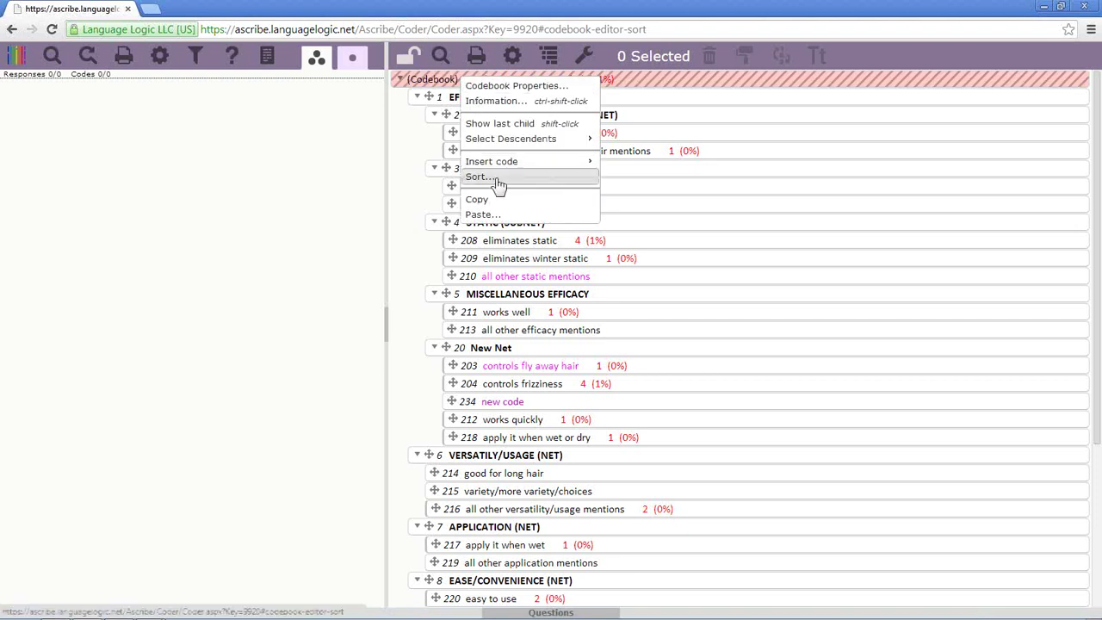
pyautogui.click(412, 70)
pyautogui.click(406, 59)
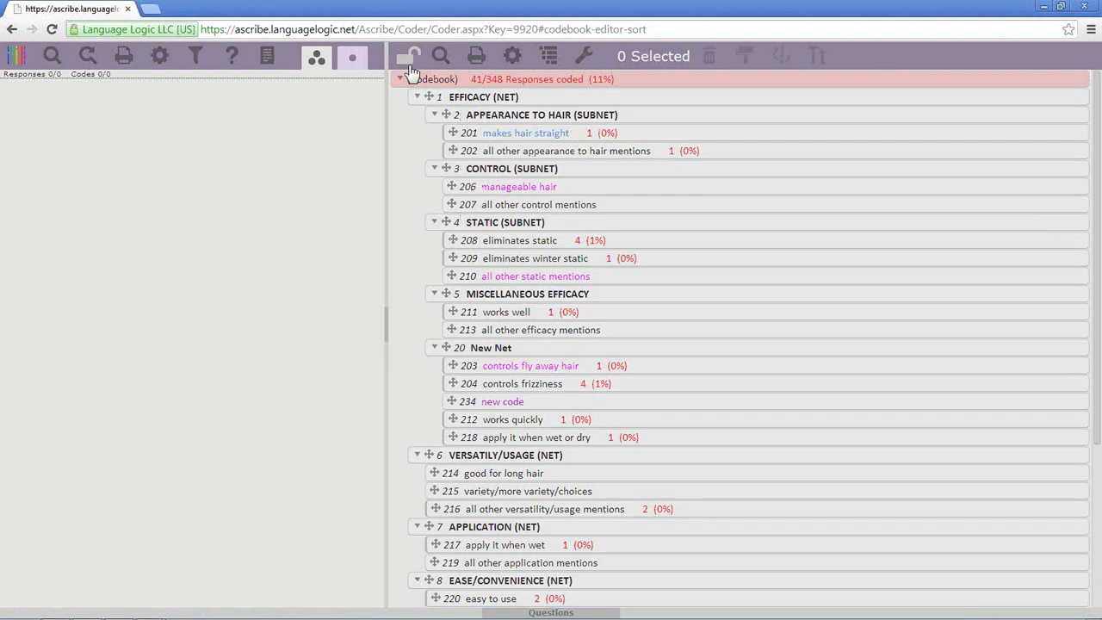
pyautogui.click(512, 56)
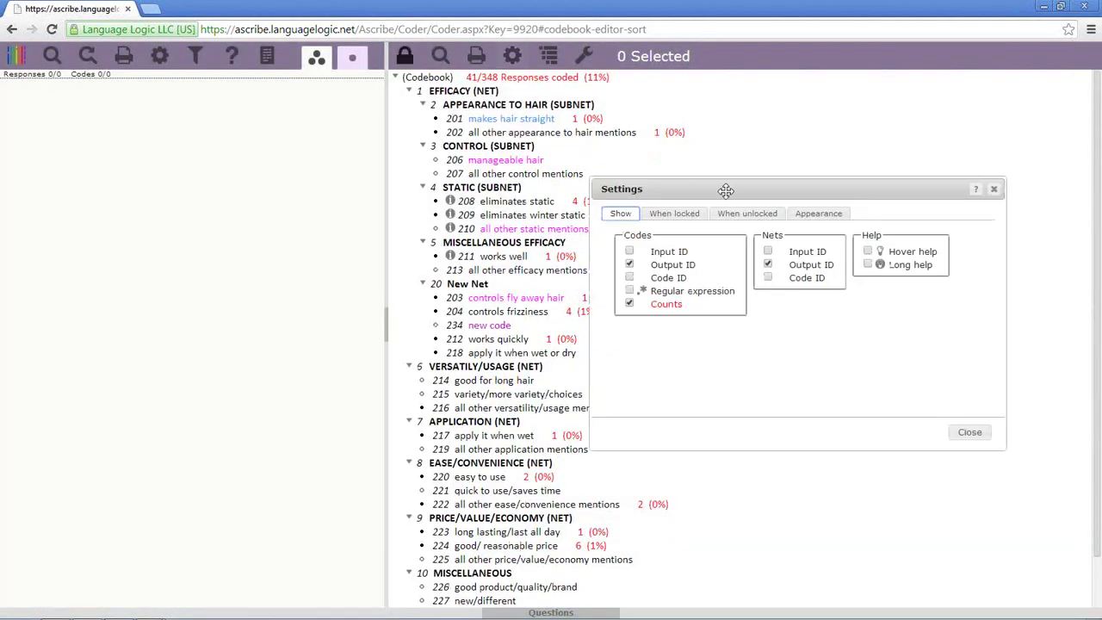
pyautogui.click(672, 213)
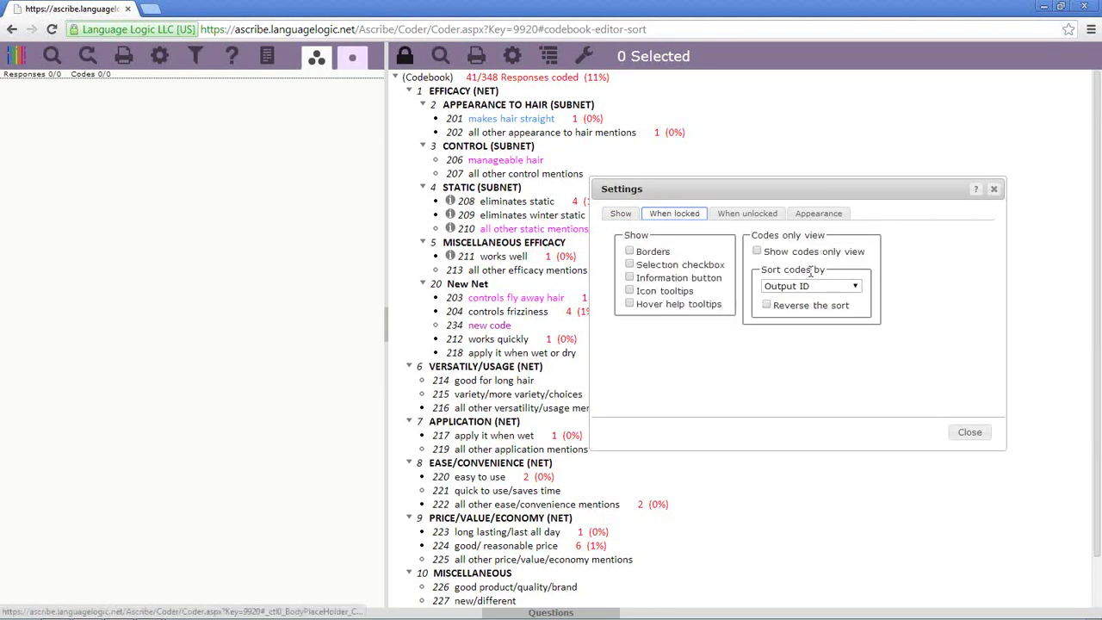
pyautogui.click(761, 254)
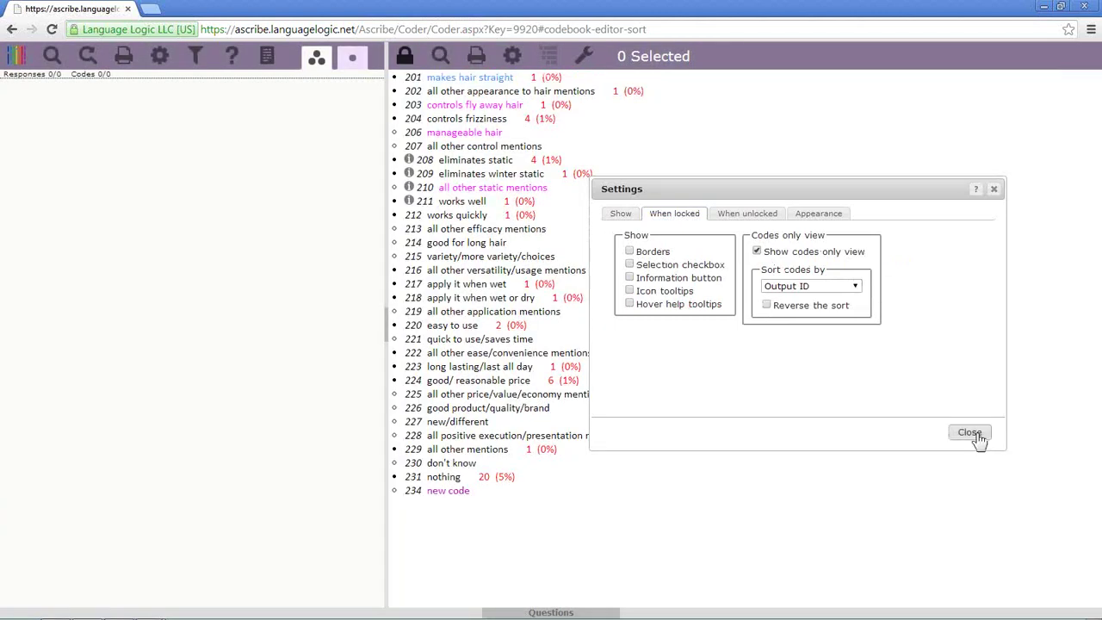
pyautogui.click(969, 431)
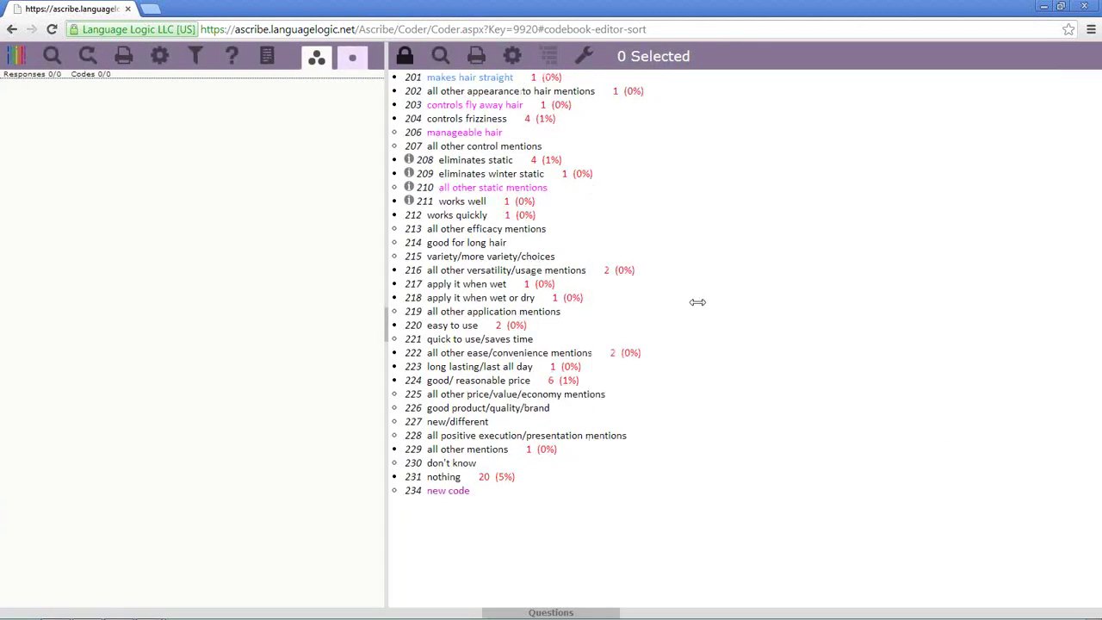
# Unlock the codebook and show the usage of its codes in Codebook Tools, closing the tools after viewing.
pyautogui.click(402, 57)
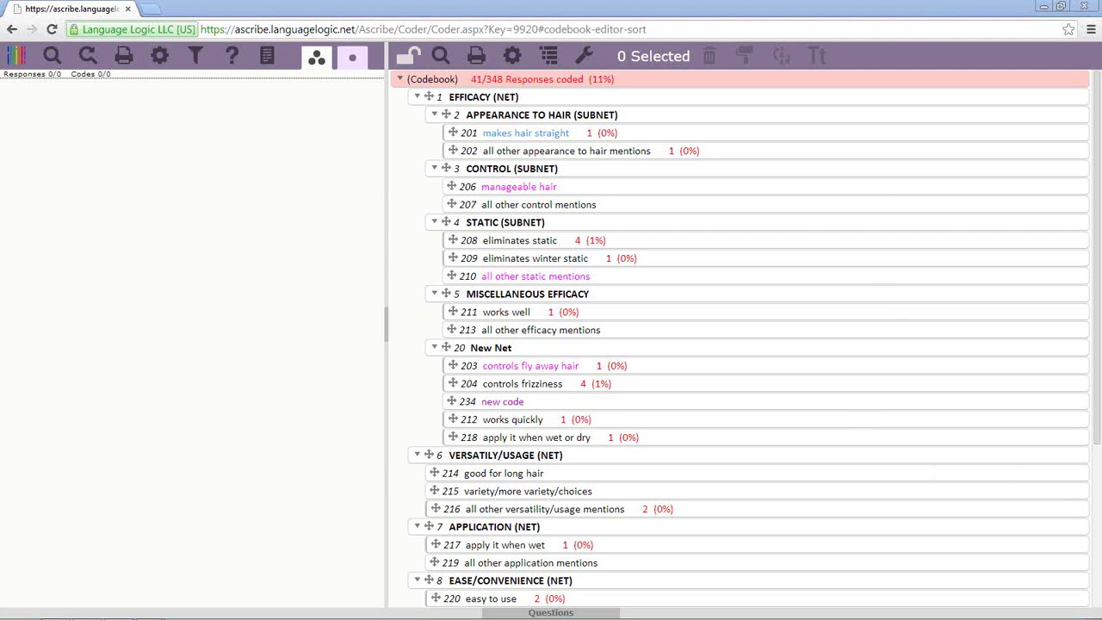
pyautogui.click(409, 67)
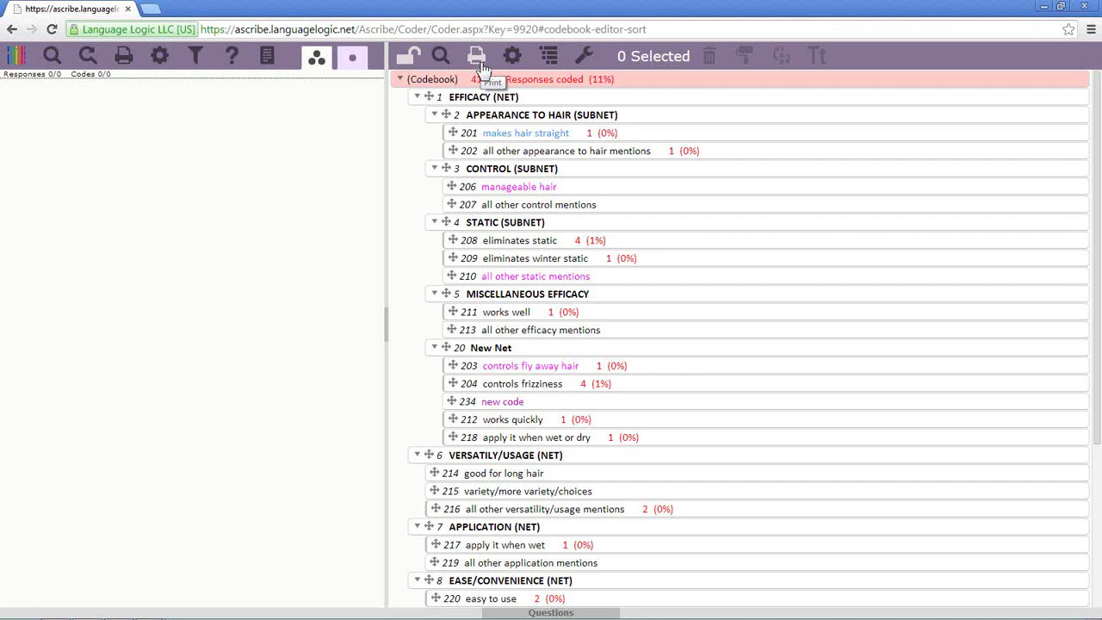
pyautogui.click(584, 60)
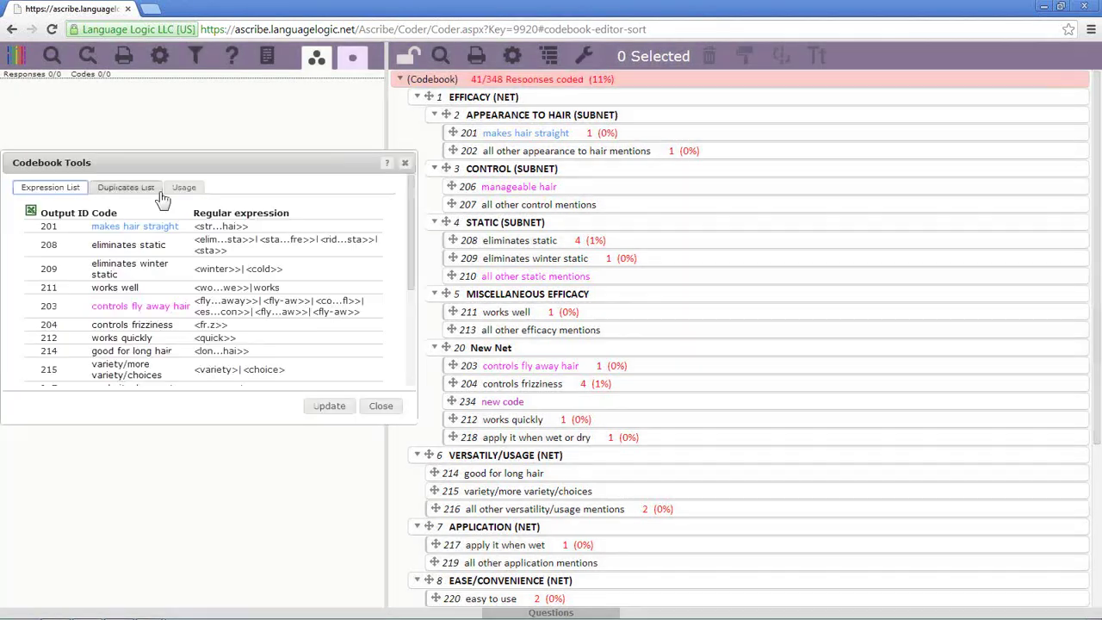
pyautogui.click(176, 189)
pyautogui.click(89, 215)
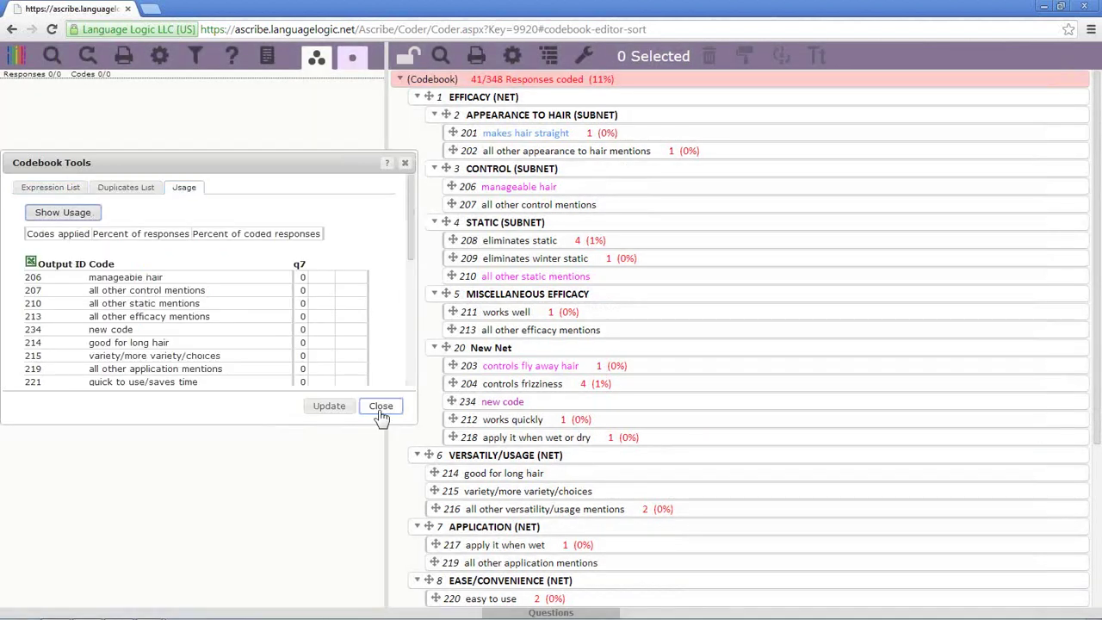
pyautogui.click(380, 405)
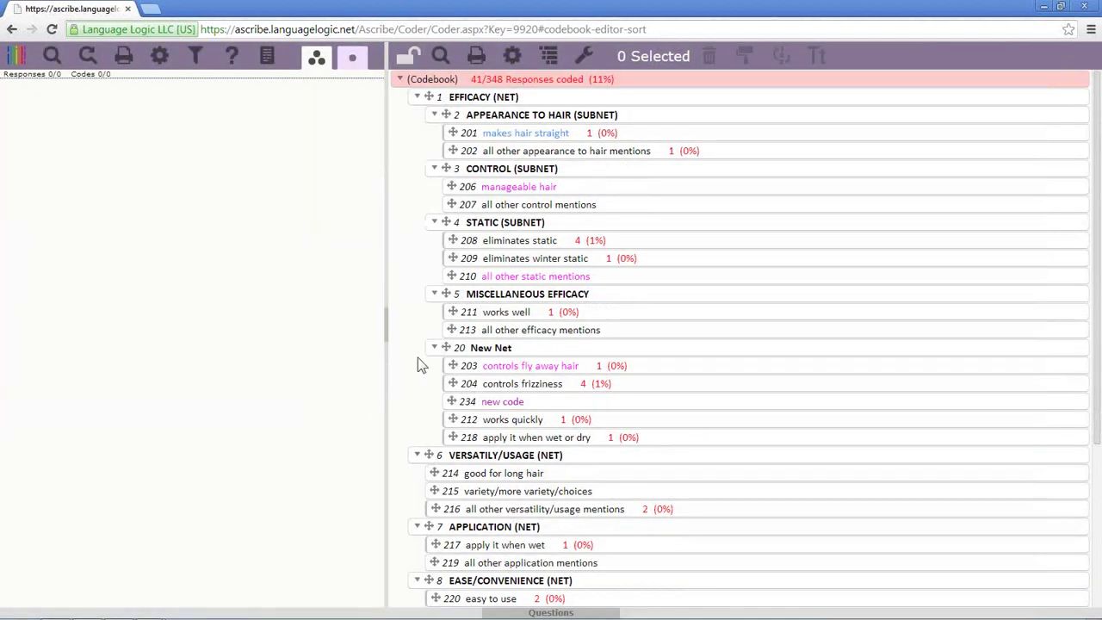
# Examine the information on the EFFICACY (NET) code, including where it is used, and close it.
pyautogui.rightClick(569, 100)
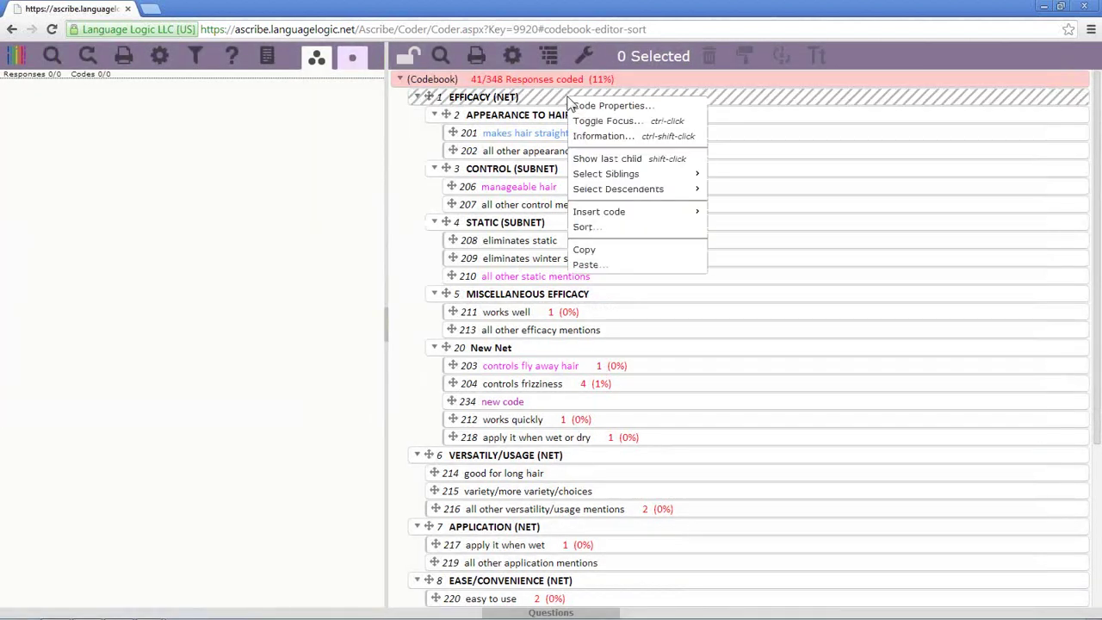
pyautogui.click(619, 135)
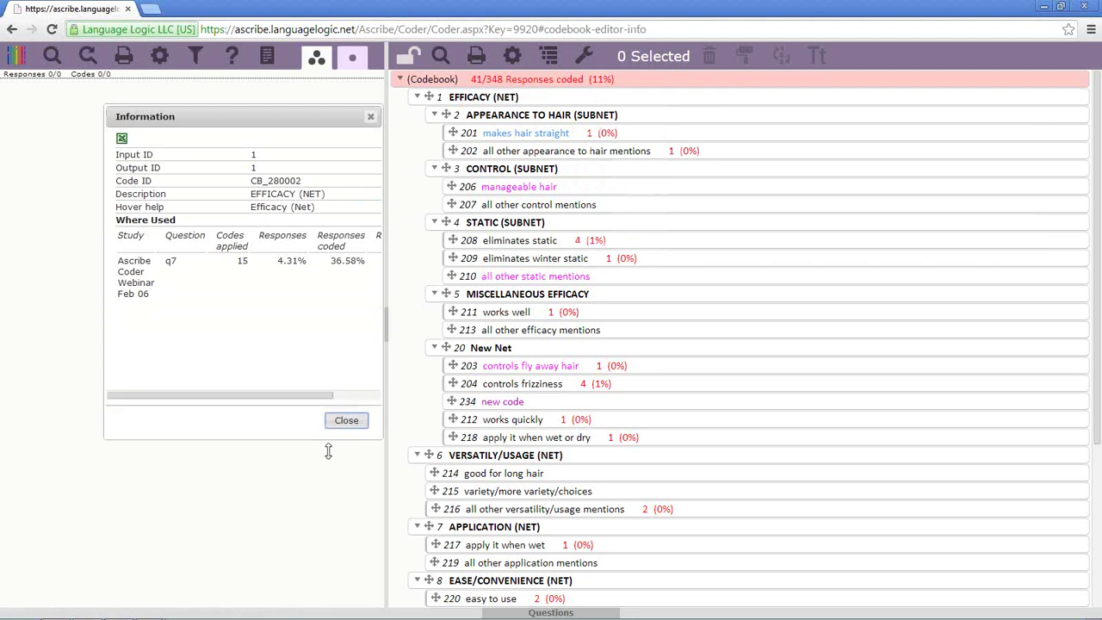
pyautogui.moveTo(244, 428)
pyautogui.mouseDown()
pyautogui.moveTo(322, 436)
pyautogui.moveTo(241, 424)
pyautogui.mouseUp()
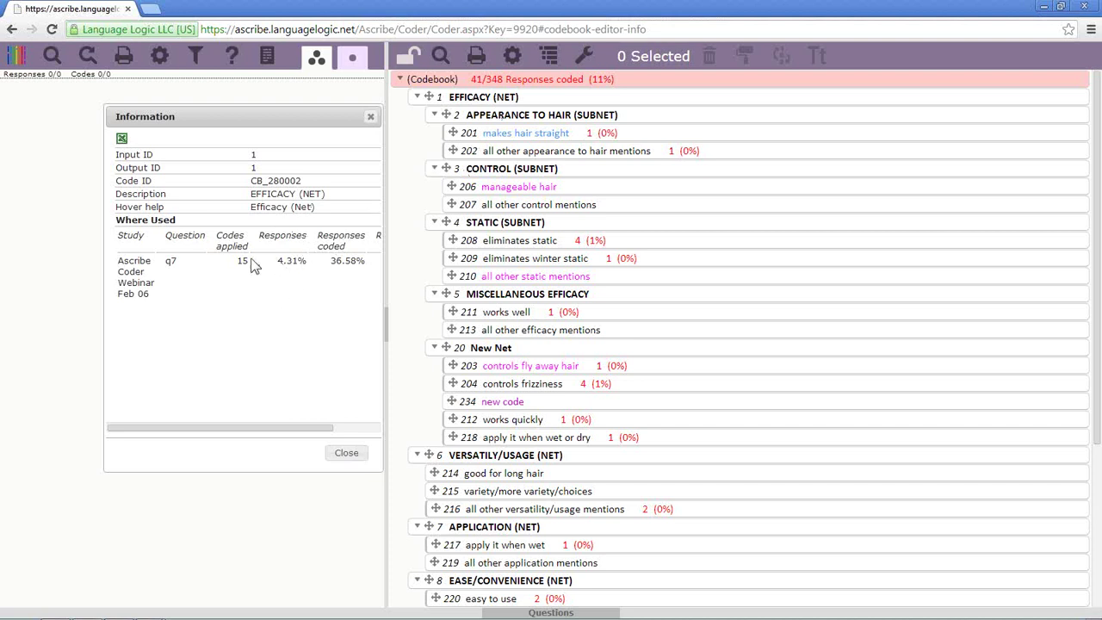
pyautogui.click(346, 453)
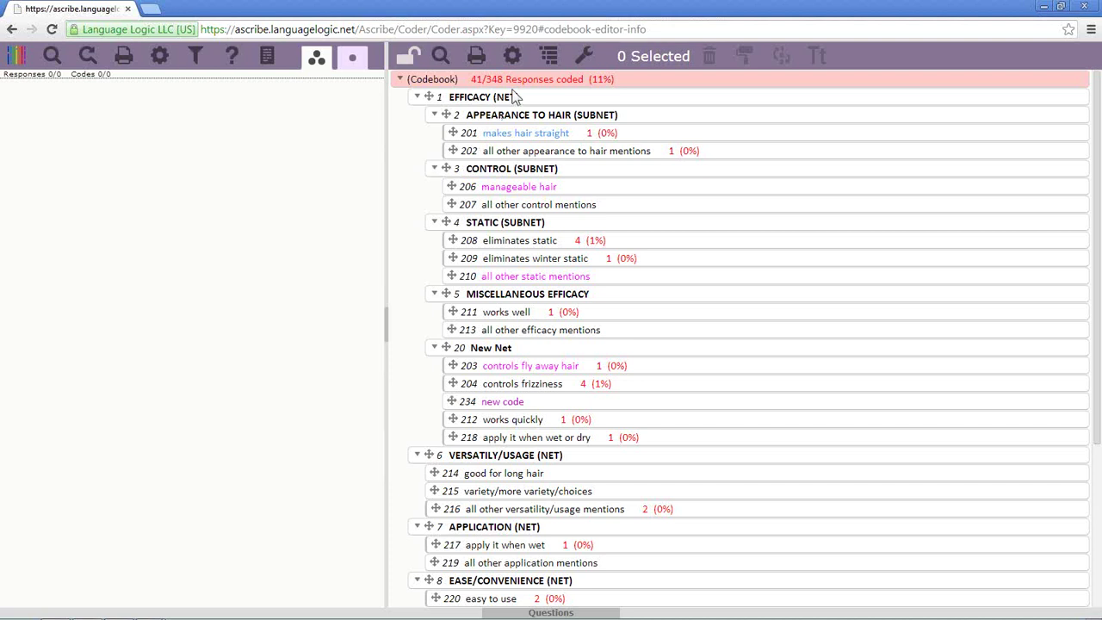
# Print the codebook as an Excel spreadsheet.
pyautogui.click(479, 59)
pyautogui.click(469, 338)
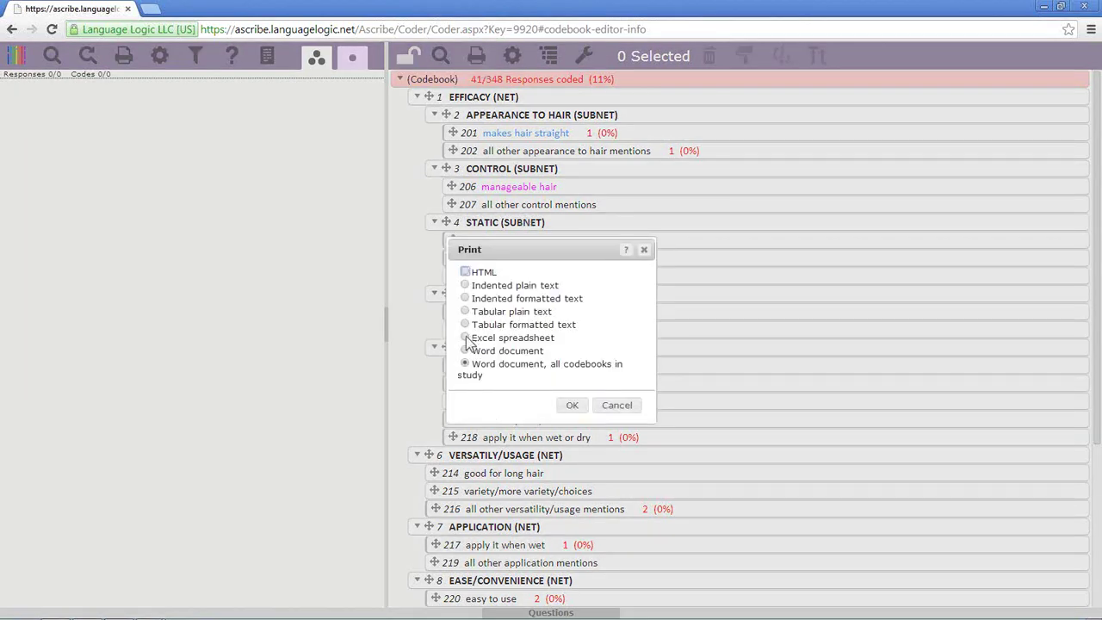
pyautogui.click(572, 407)
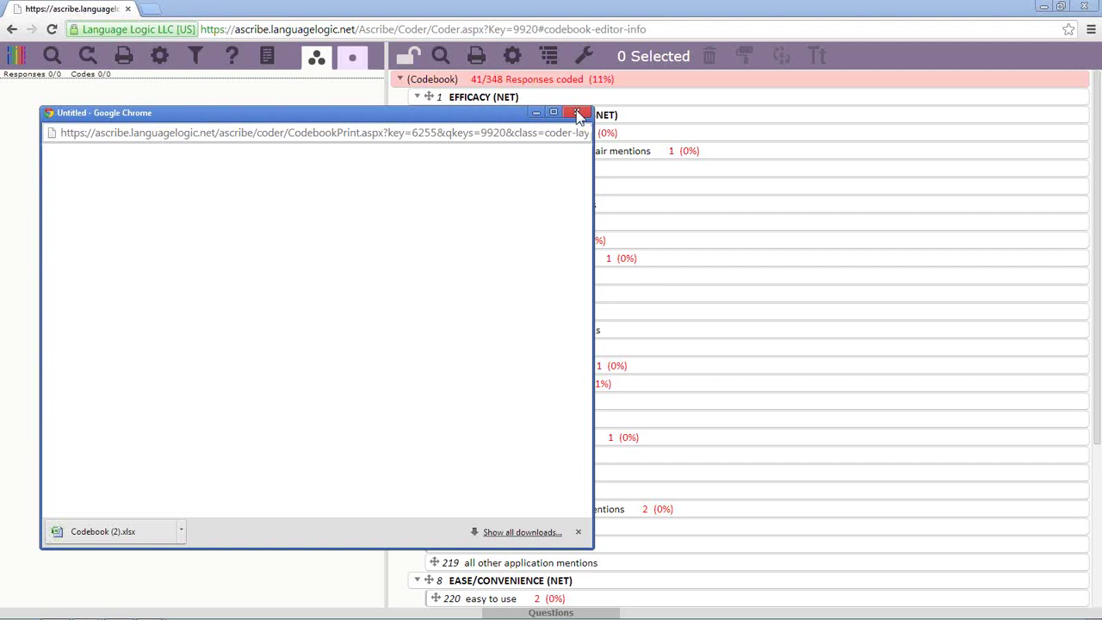
# Open the downloaded Codebook (2).xlsx in Excel, widen its window to examine the columns, and close it with the print window.
pyautogui.click(120, 532)
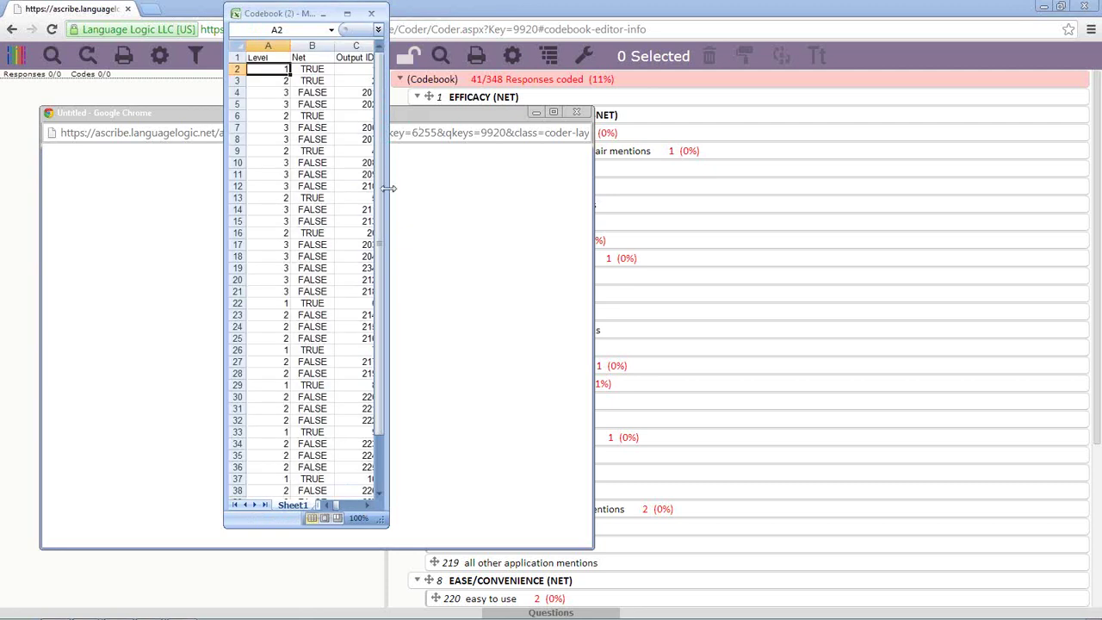
pyautogui.moveTo(391, 188); pyautogui.dragTo(663, 187)
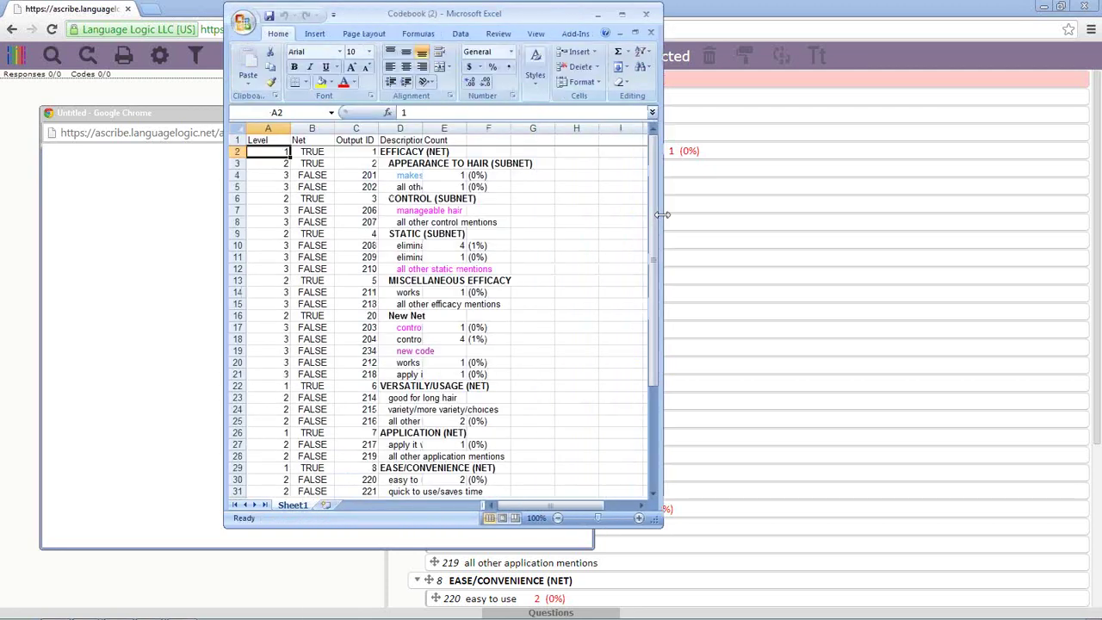
pyautogui.click(646, 13)
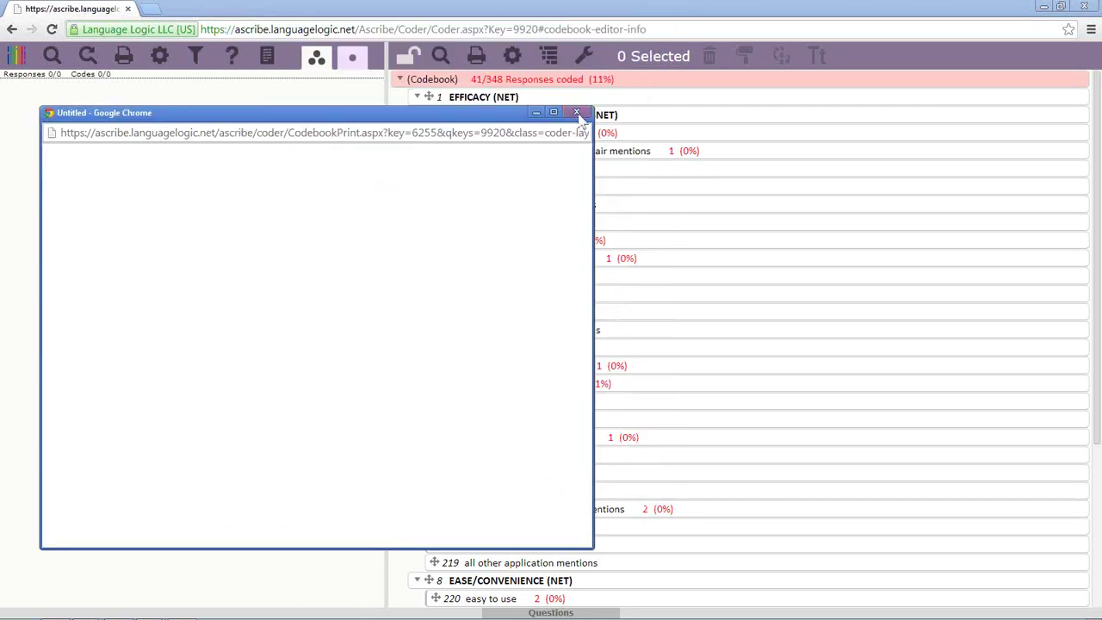
pyautogui.click(577, 113)
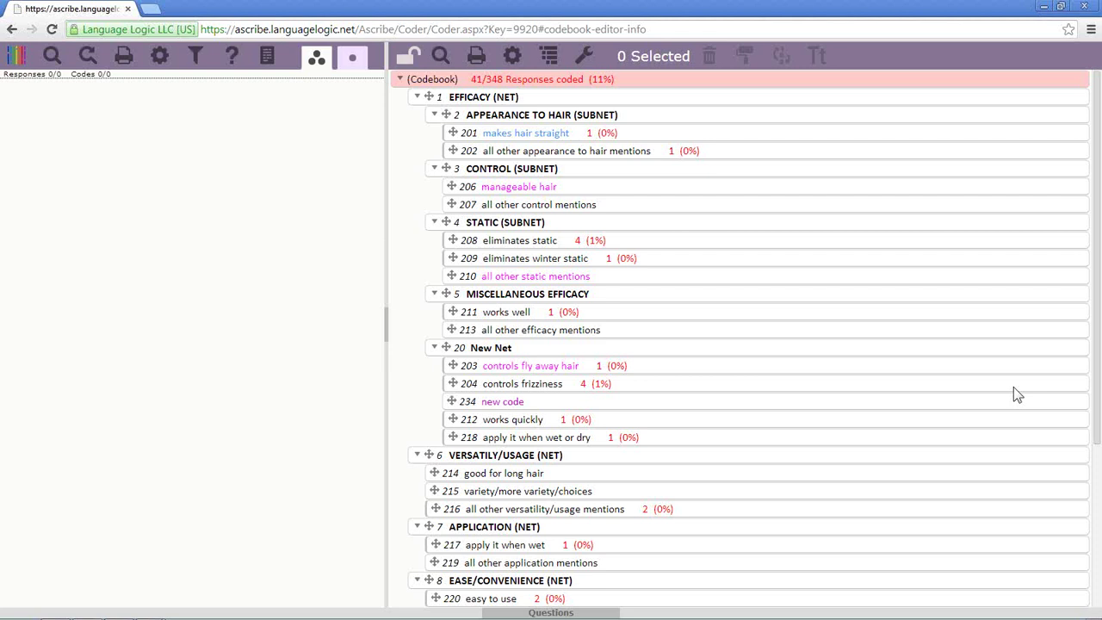
# Lock the codebook and go to the study's Questions page.
pyautogui.click(405, 62)
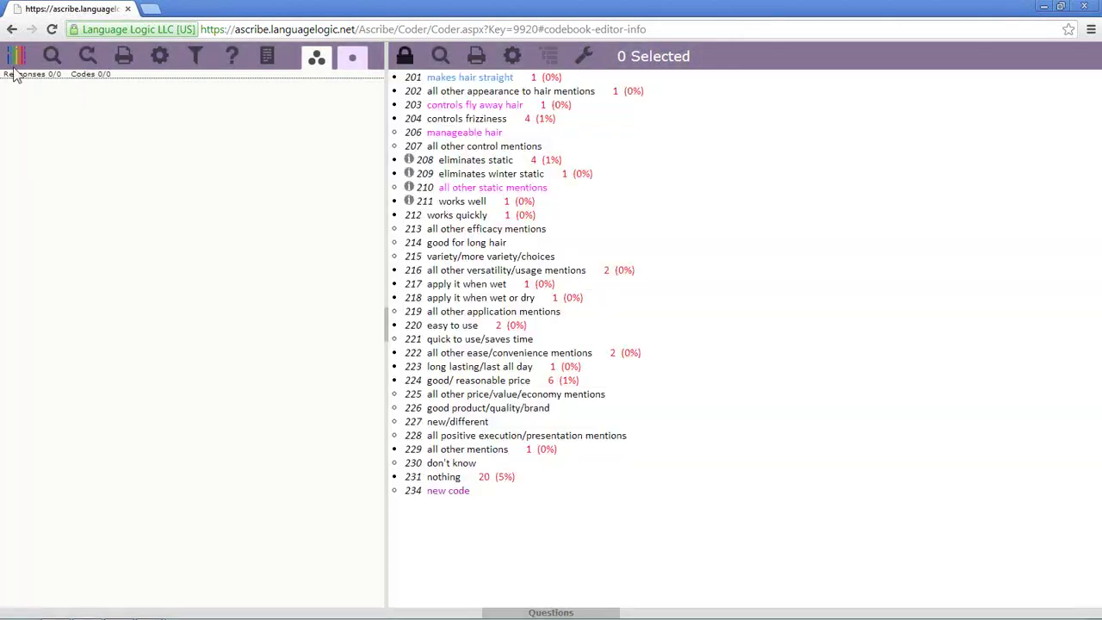
pyautogui.click(17, 62)
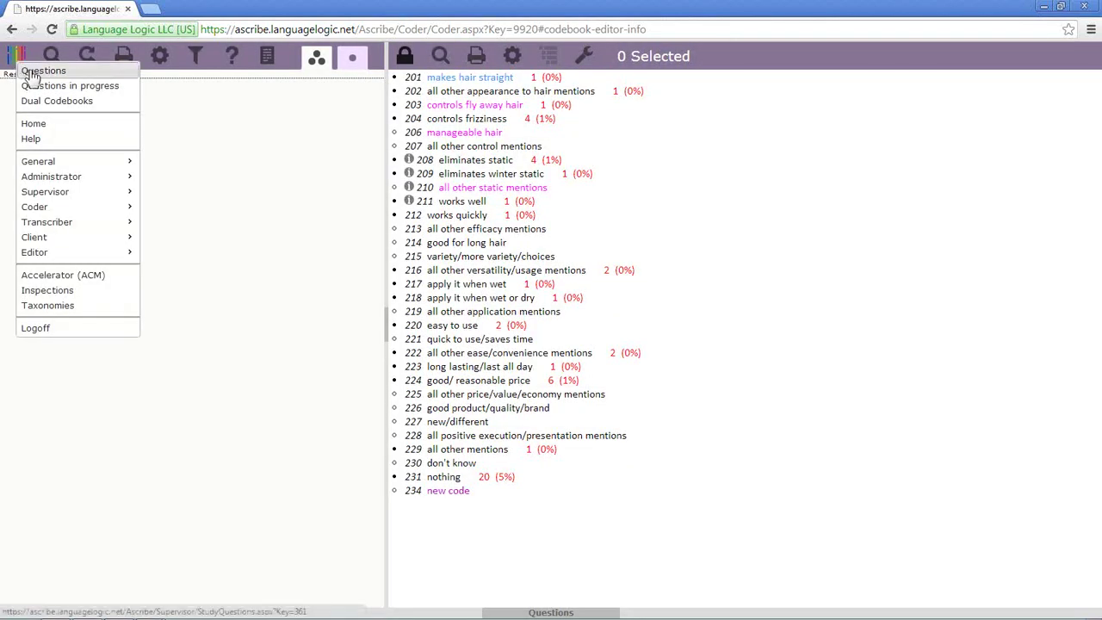
pyautogui.click(32, 77)
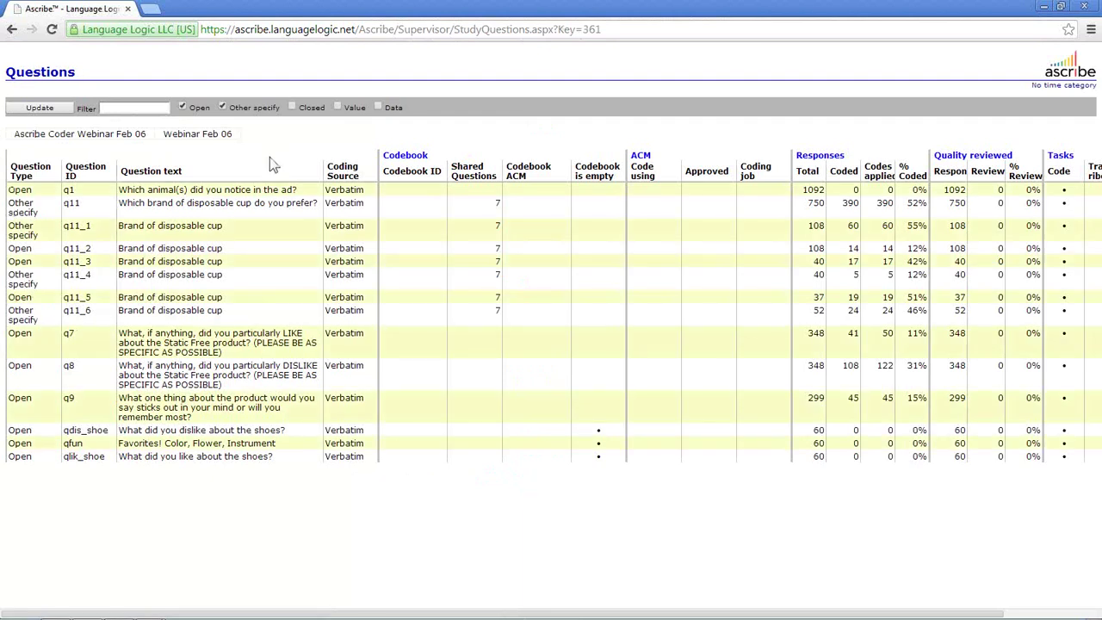
# Create a new Open question with the Question ID "cbk demo".
pyautogui.click(270, 158)
pyautogui.click(291, 166)
pyautogui.click(497, 254)
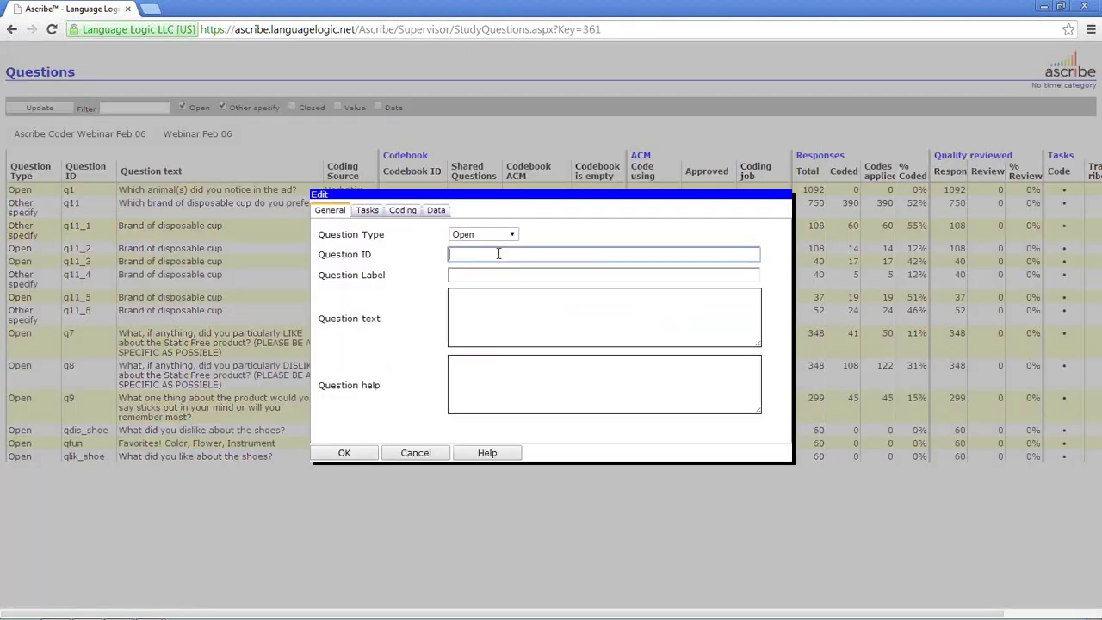
pyautogui.write('cbk demo')
pyautogui.click(355, 456)
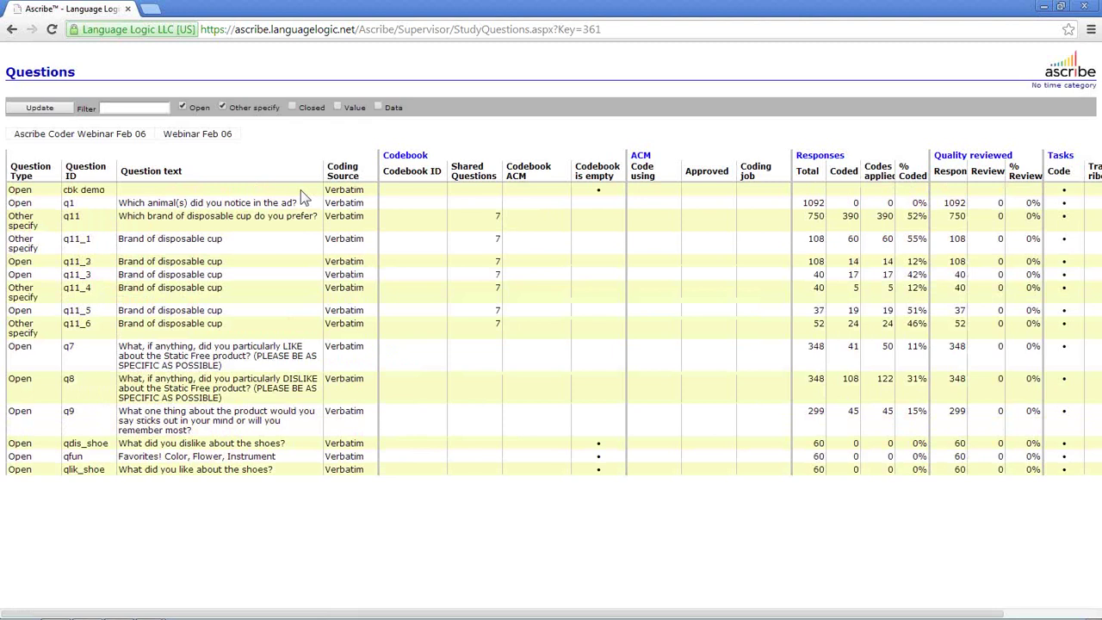
# Open the cbk demo question for coding and turn off the codes only view for the locked codebook.
pyautogui.rightClick(301, 189)
pyautogui.click(386, 309)
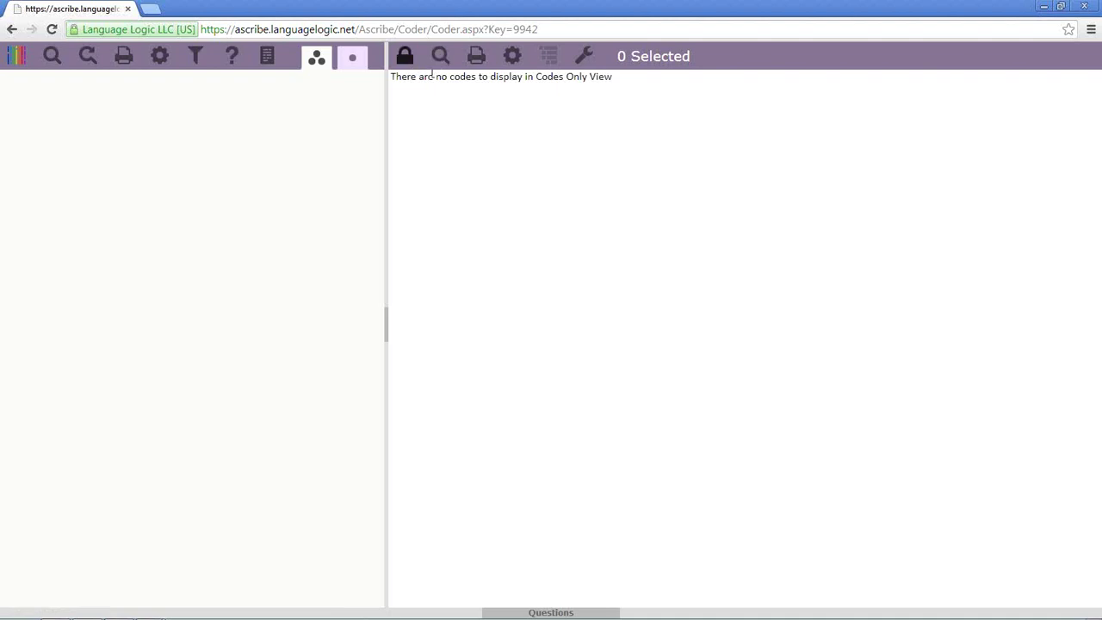
pyautogui.click(511, 55)
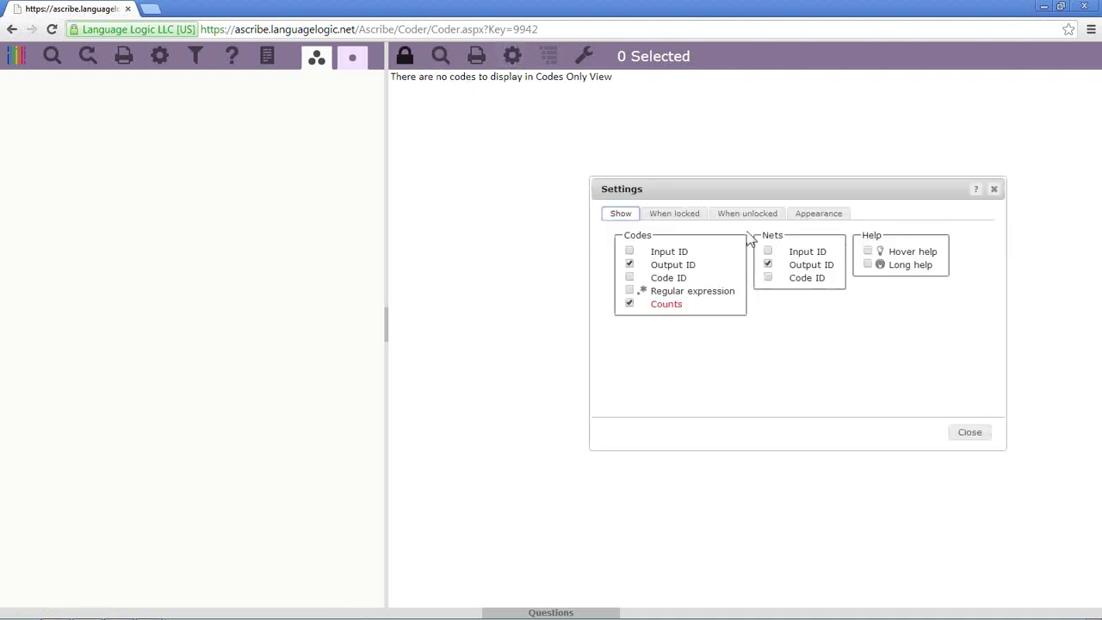
pyautogui.click(694, 214)
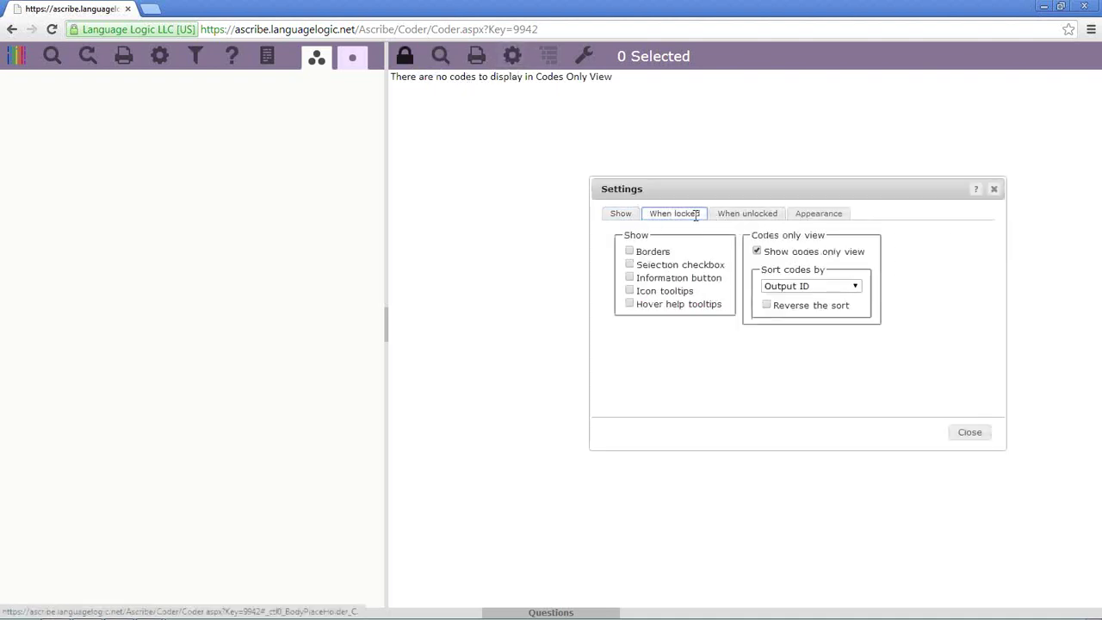
pyautogui.click(757, 250)
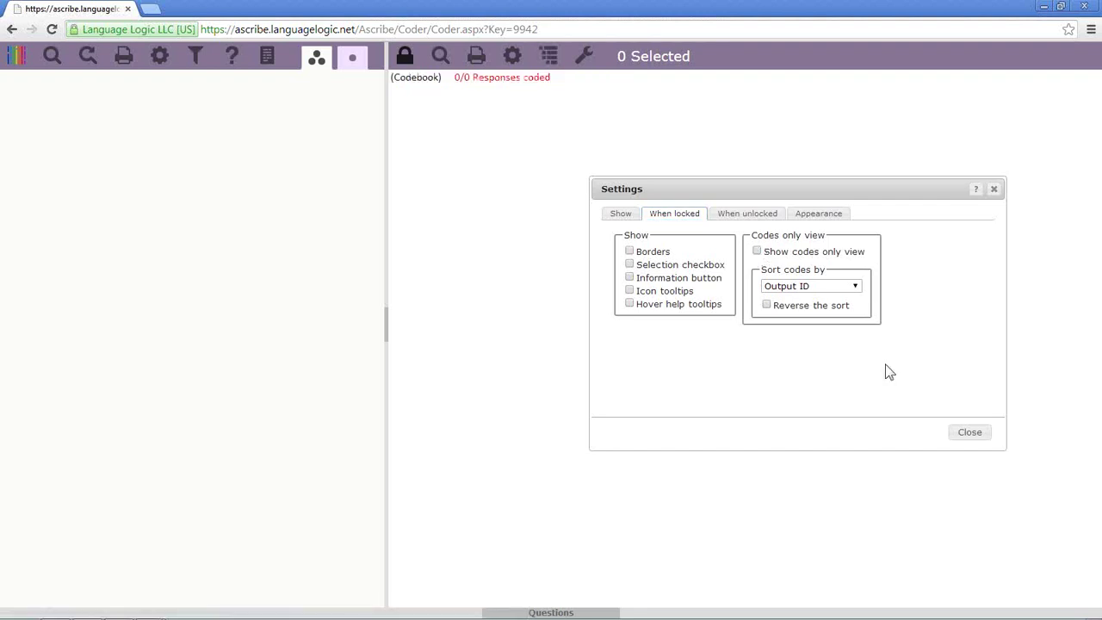
pyautogui.click(970, 431)
# Insert a code with the description "new code" into the empty codebook.
pyautogui.rightClick(434, 76)
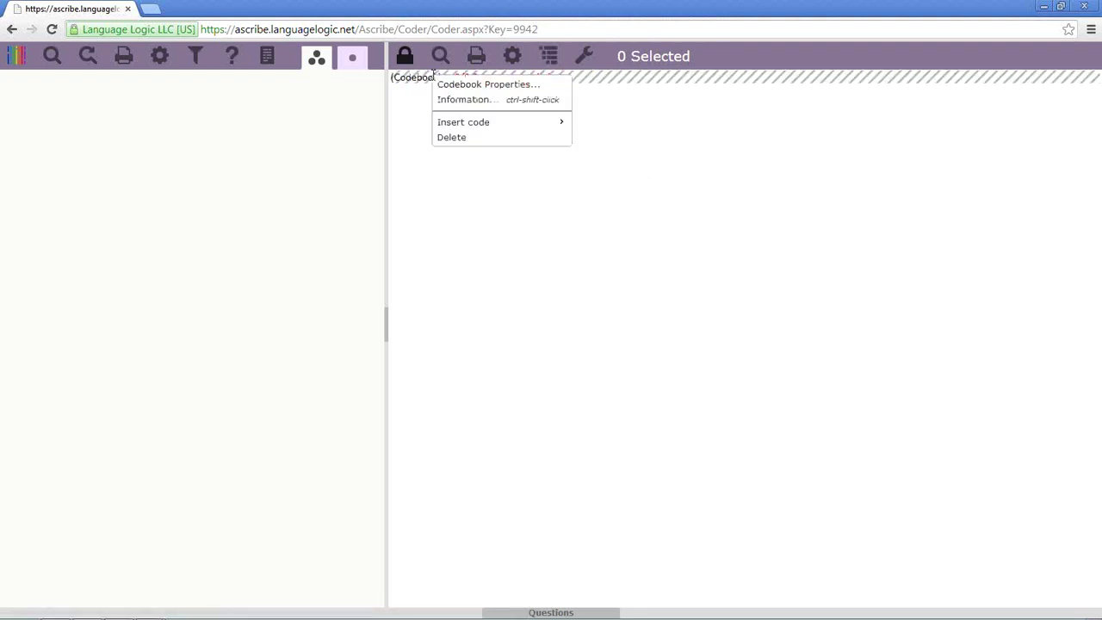
pyautogui.moveTo(545, 130)
pyautogui.click(584, 123)
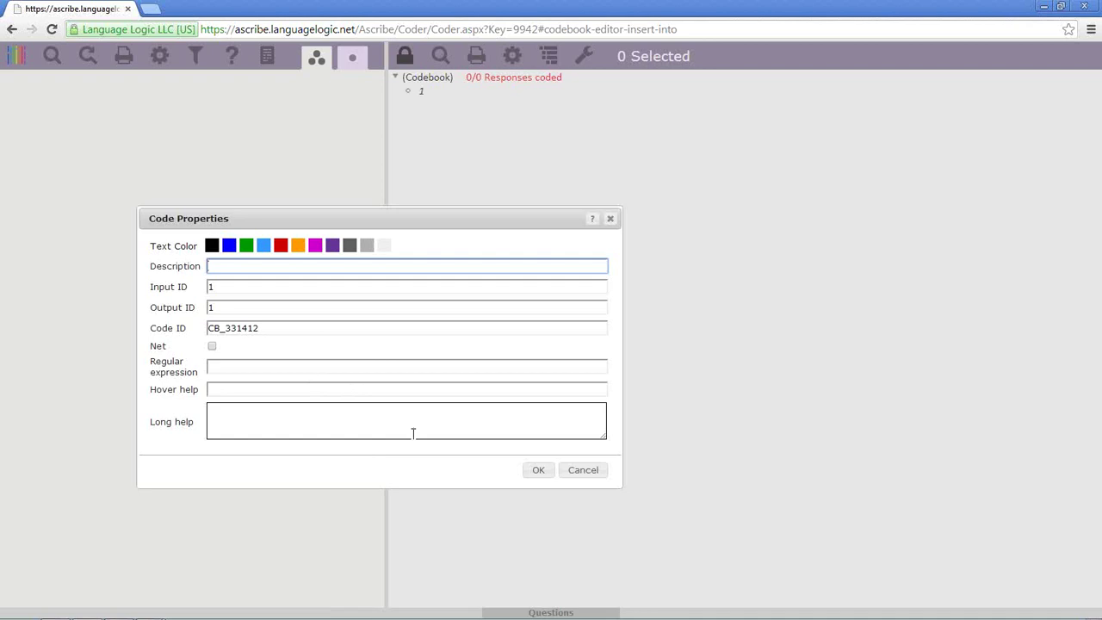
pyautogui.write('new code')
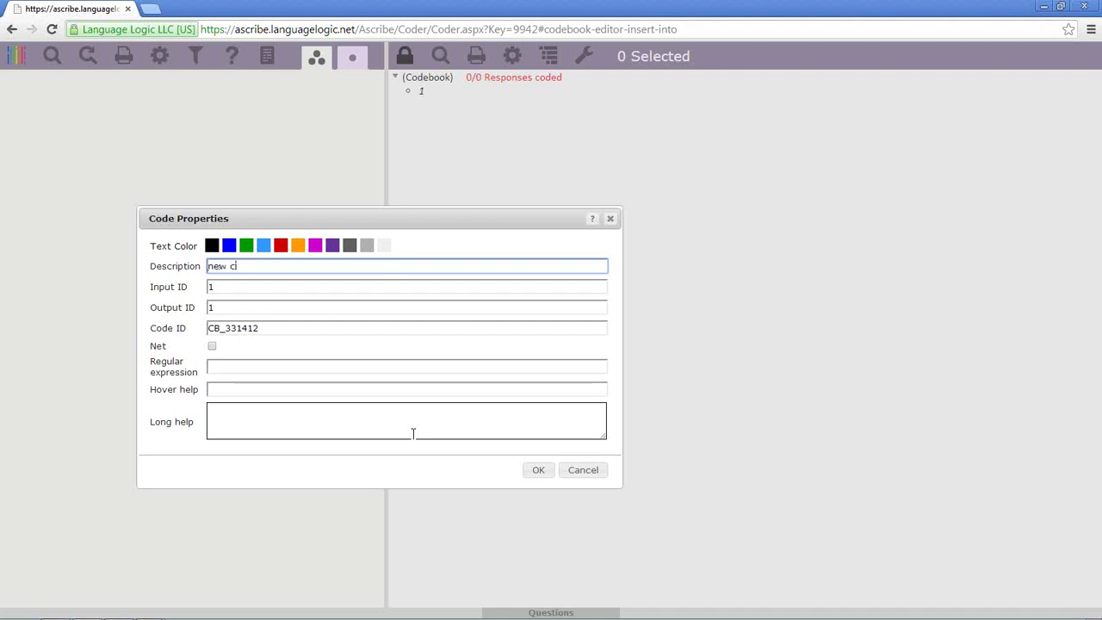
pyautogui.click(547, 479)
# View the Search Responses options and close them without searching.
pyautogui.click(53, 56)
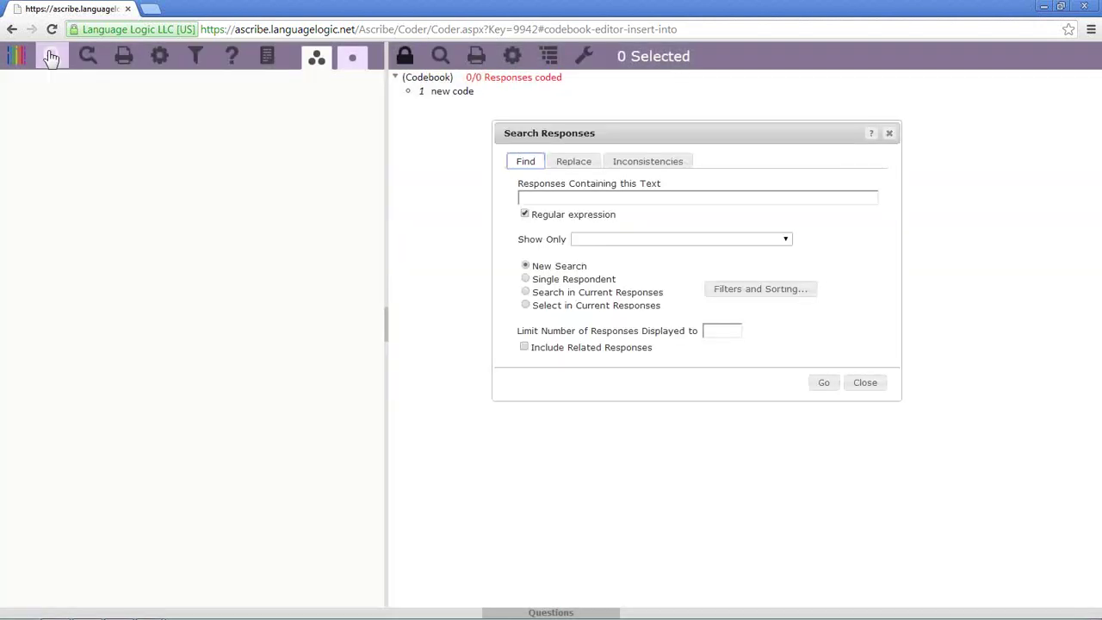
pyautogui.click(865, 384)
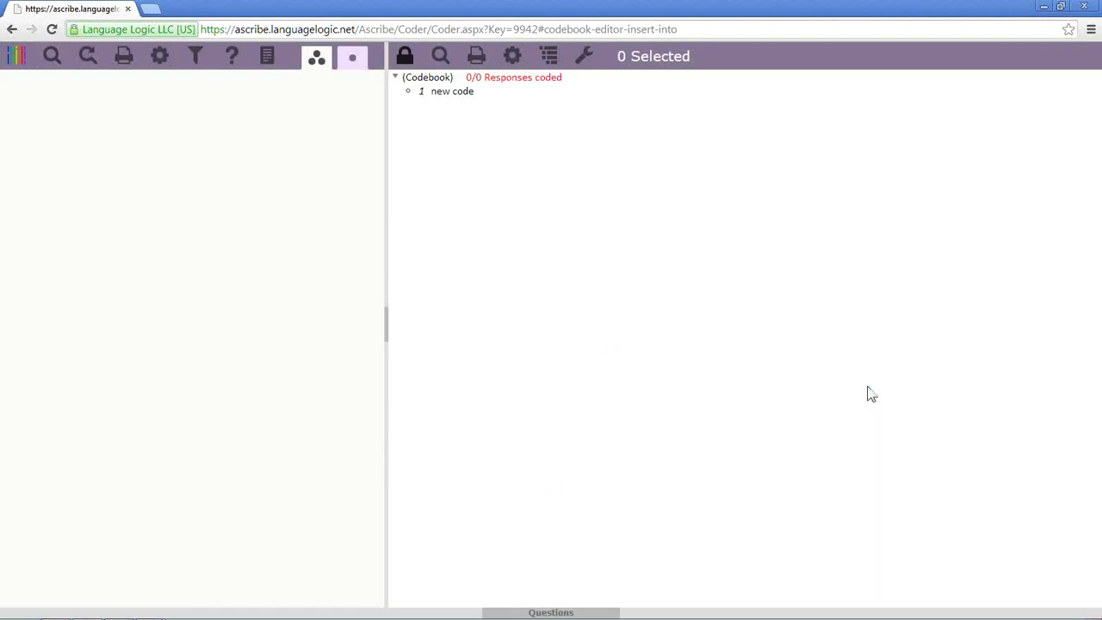
# Return to the question list, open question q7 for coding and load all of its responses.
pyautogui.click(23, 62)
pyautogui.click(38, 67)
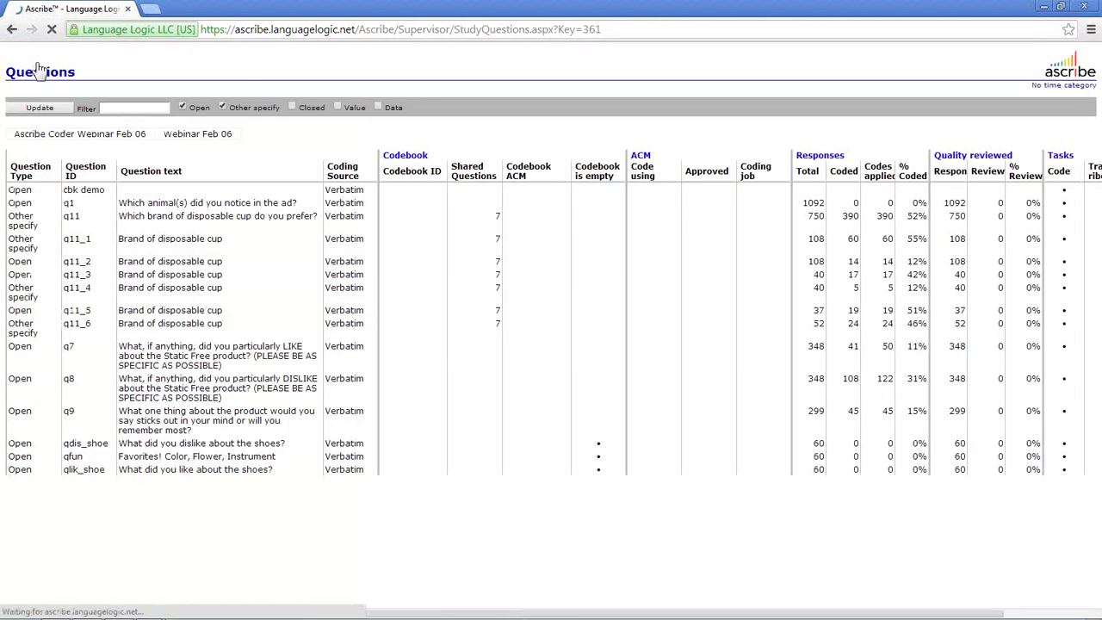
pyautogui.rightClick(375, 357)
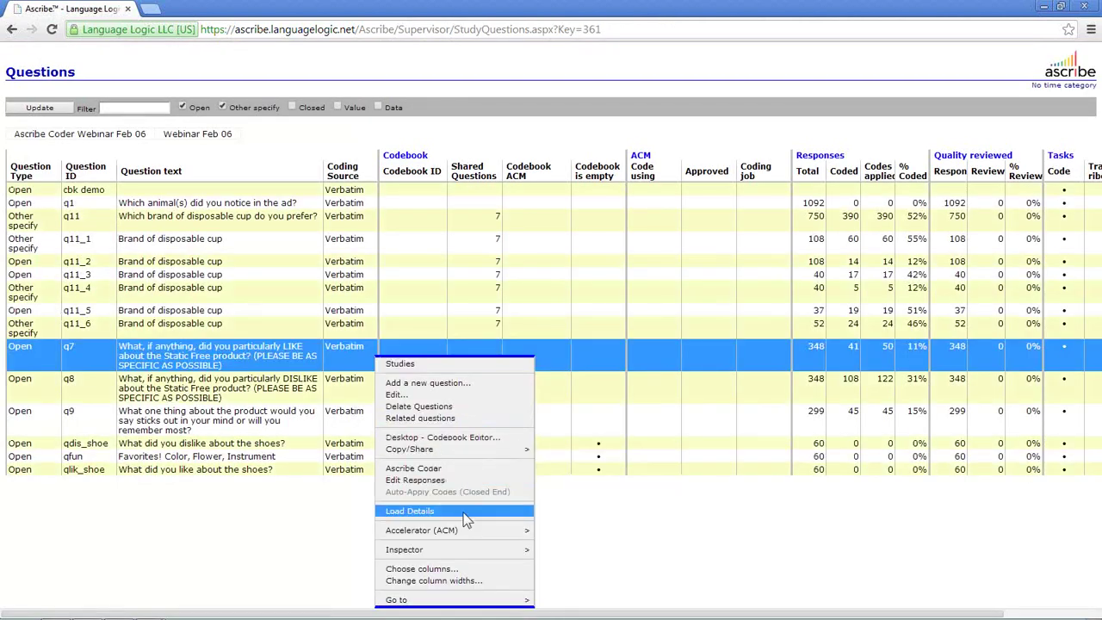
pyautogui.click(457, 468)
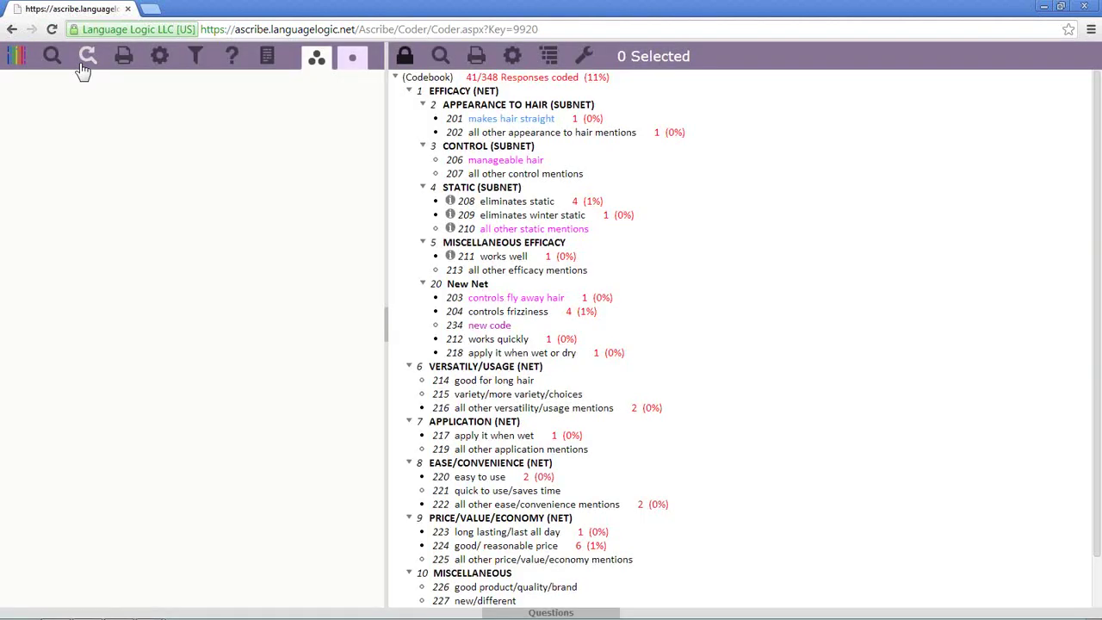
pyautogui.click(823, 384)
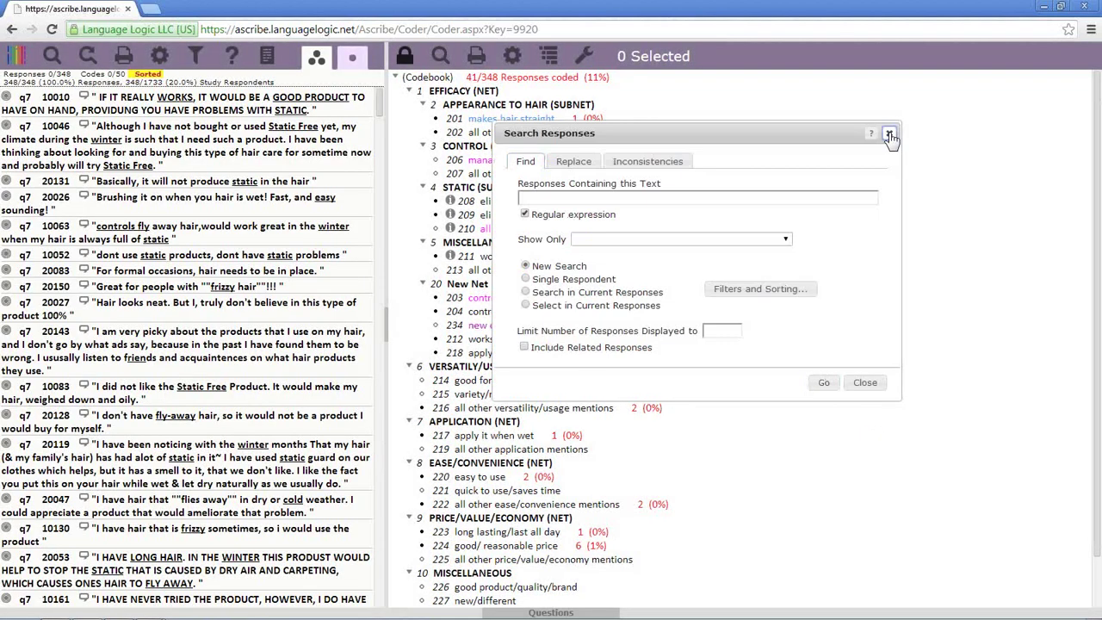
# Start inserting a code beside "eliminates static" using the response text "Brushing it on" as its description, and cancel it.
pyautogui.moveTo(96, 197); pyautogui.dragTo(164, 197)
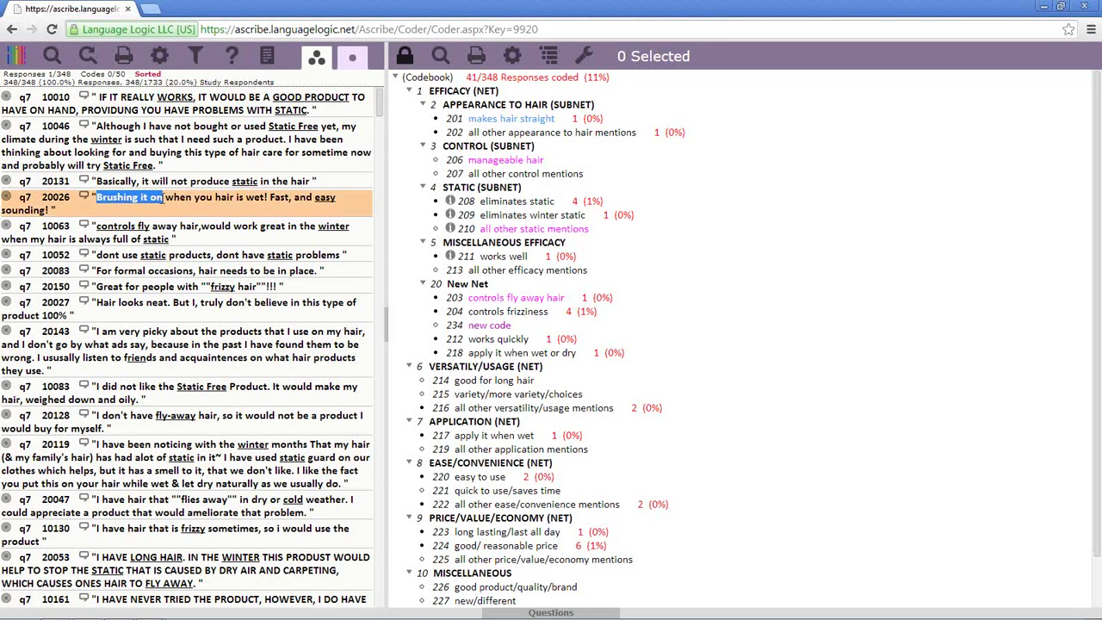
pyautogui.rightClick(557, 203)
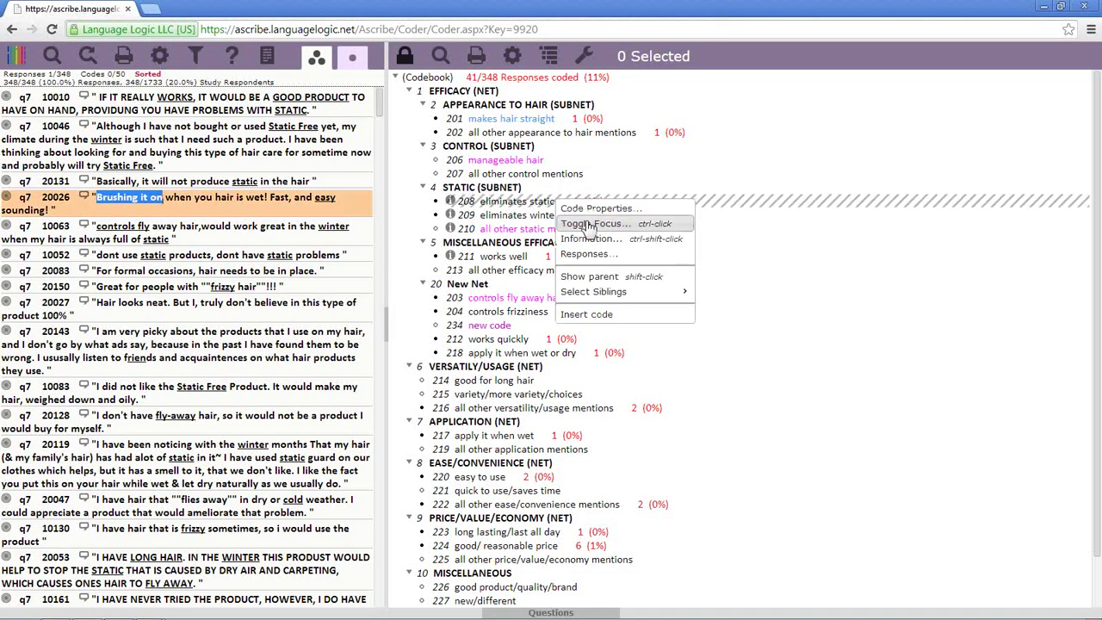
pyautogui.click(620, 314)
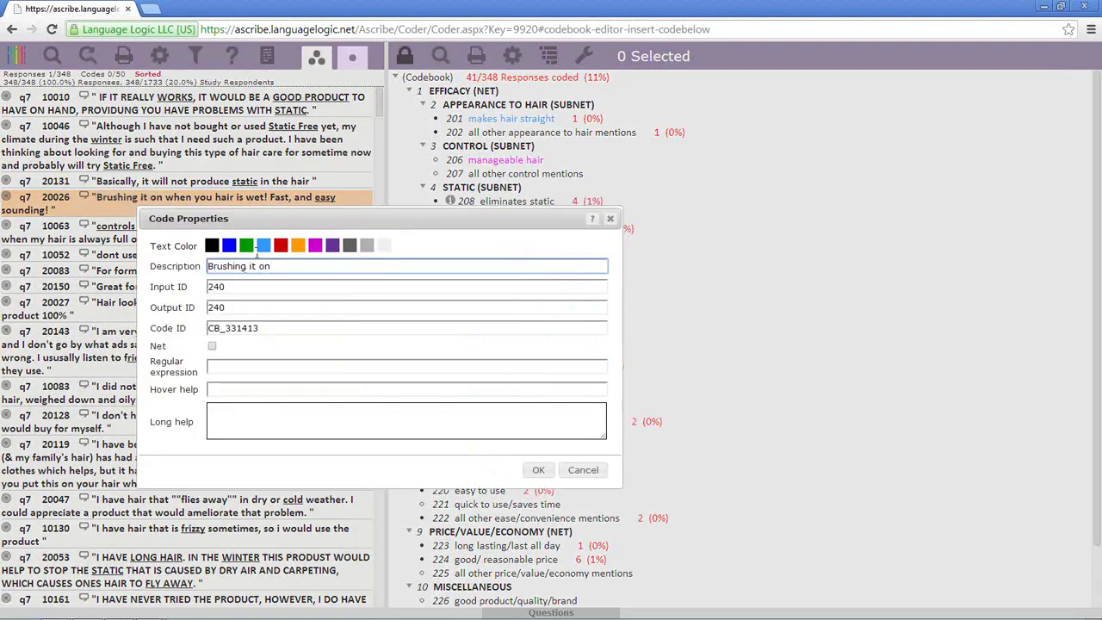
pyautogui.click(582, 476)
pyautogui.click(582, 472)
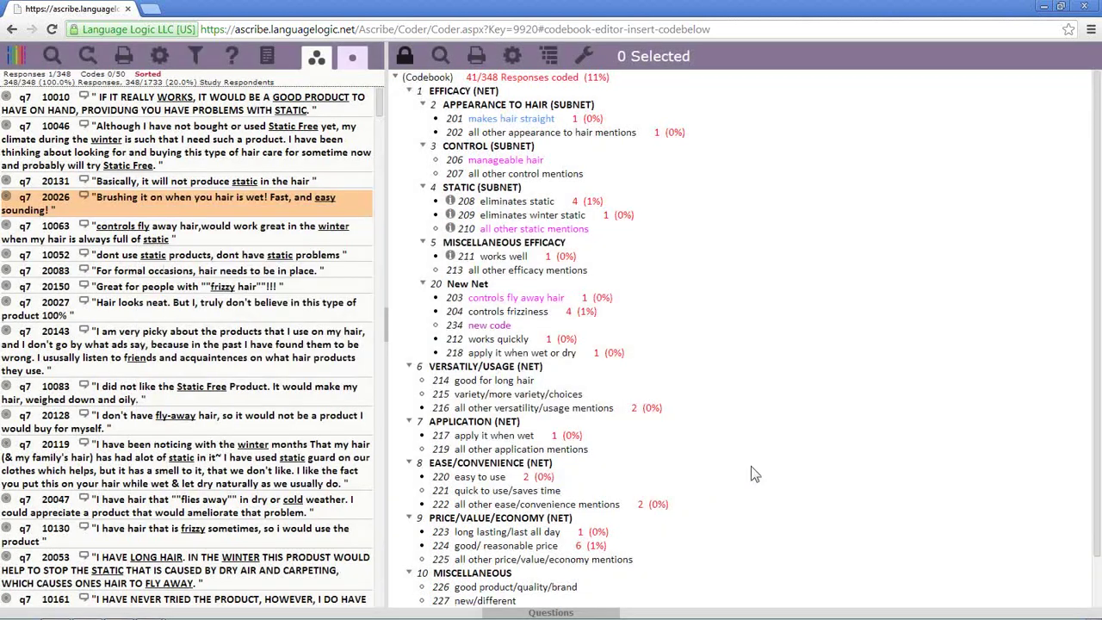
# Start inserting a code beside "works well" using "advertisement" from the word list as its description, and cancel it.
pyautogui.click(267, 58)
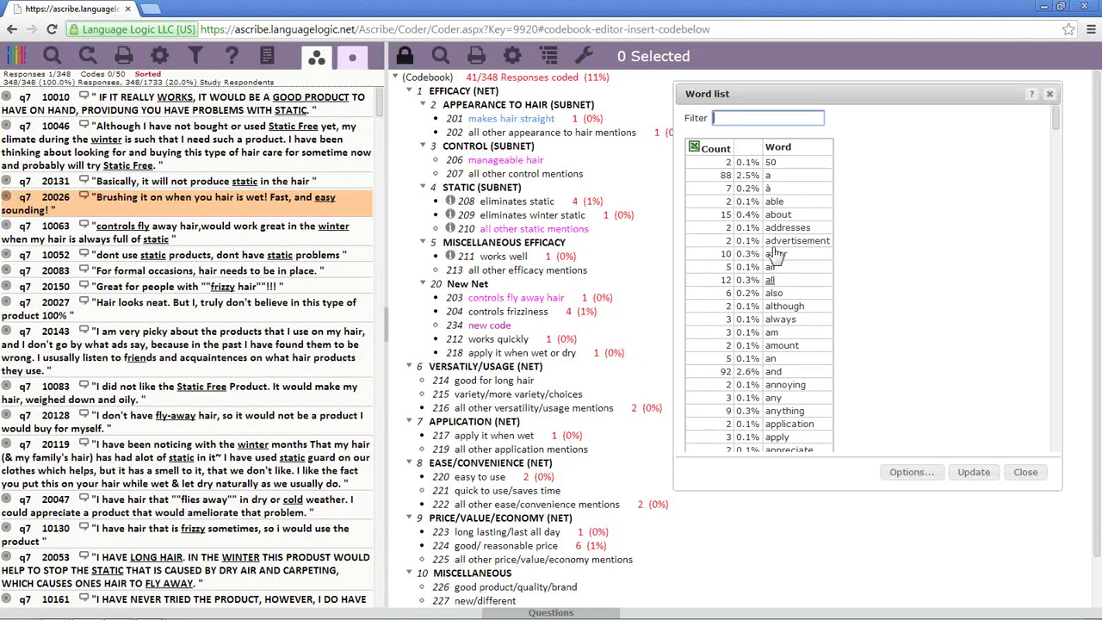
pyautogui.moveTo(763, 243); pyautogui.dragTo(828, 245)
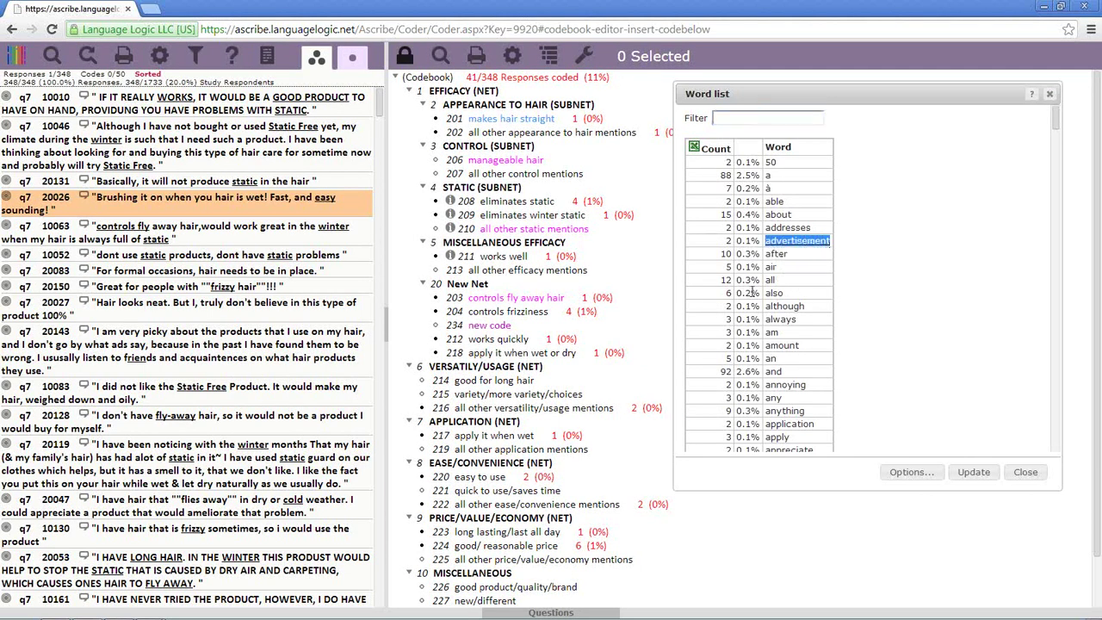
pyautogui.rightClick(519, 261)
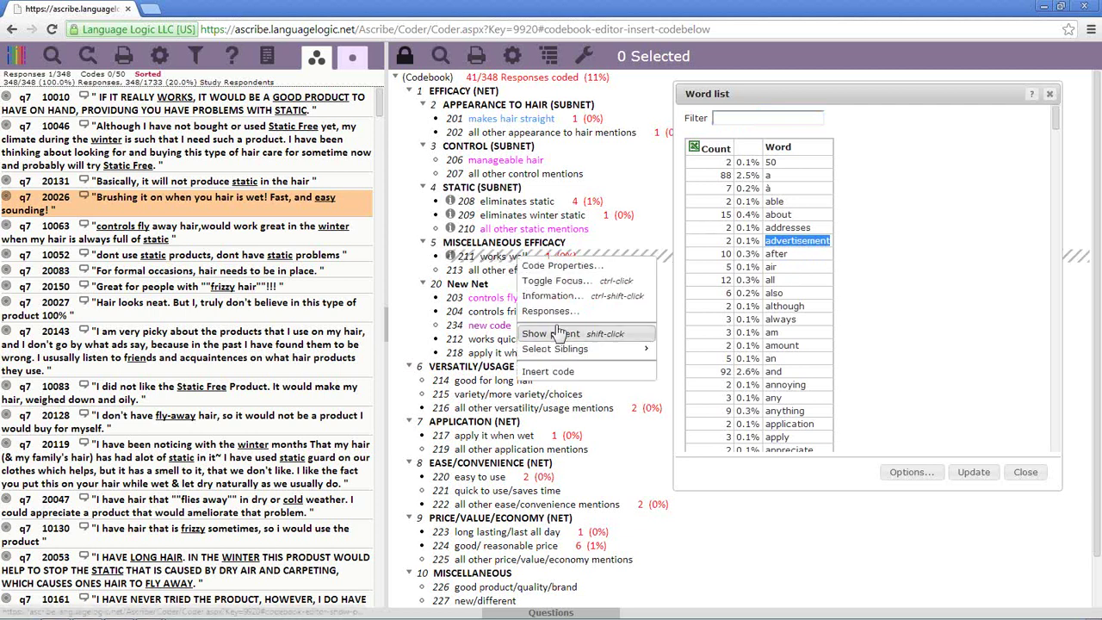
pyautogui.click(551, 371)
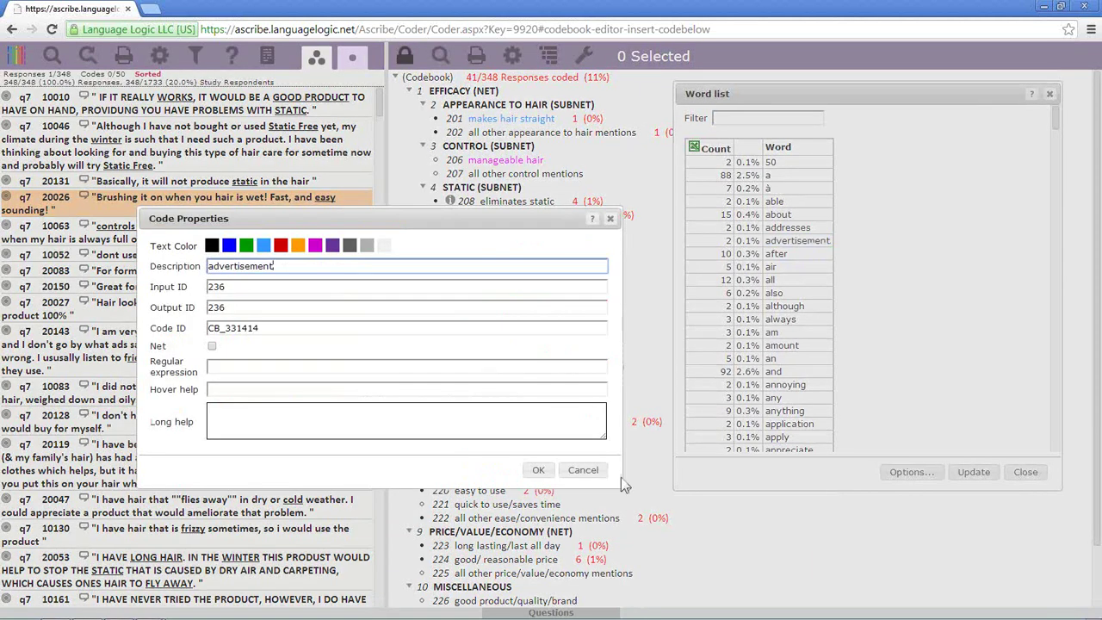
pyautogui.click(584, 474)
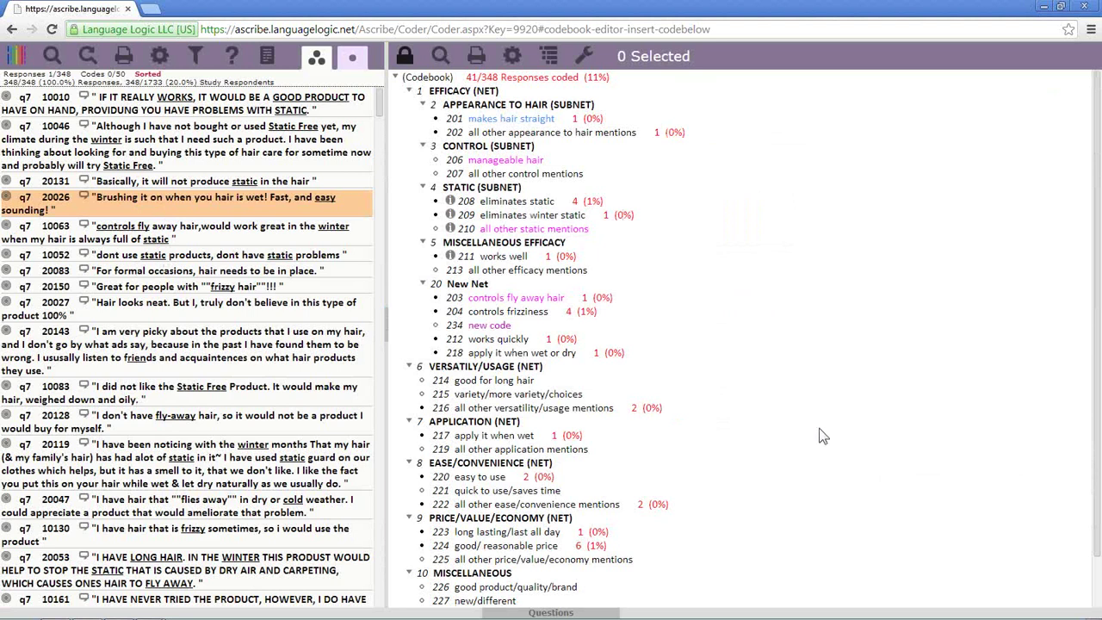
# Return to the question list and open the cbk demo question for coding.
pyautogui.click(21, 63)
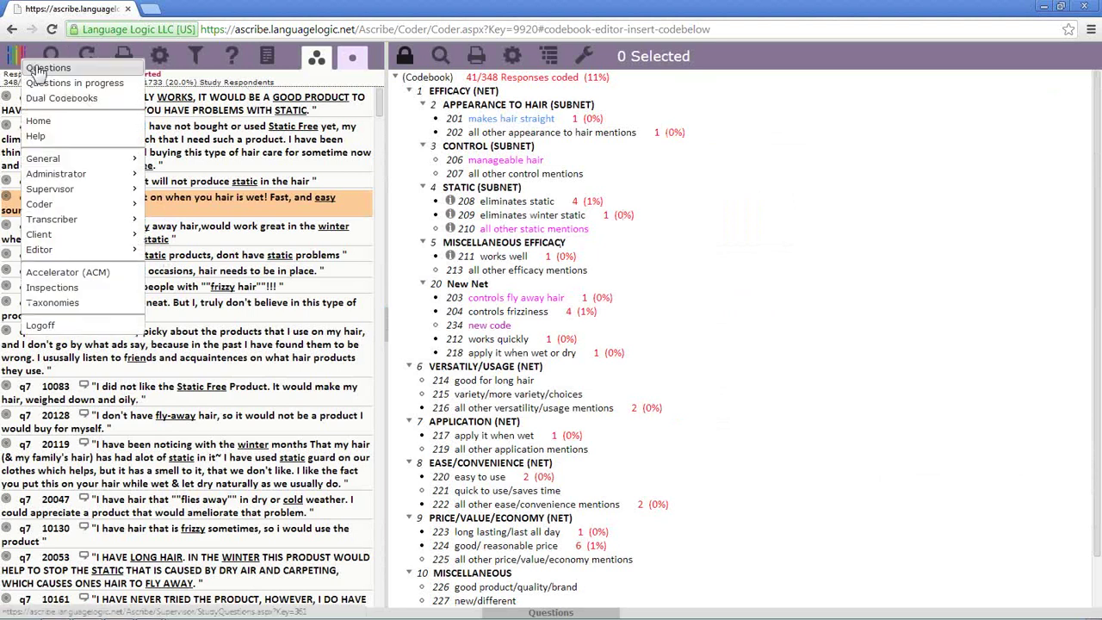
pyautogui.click(38, 74)
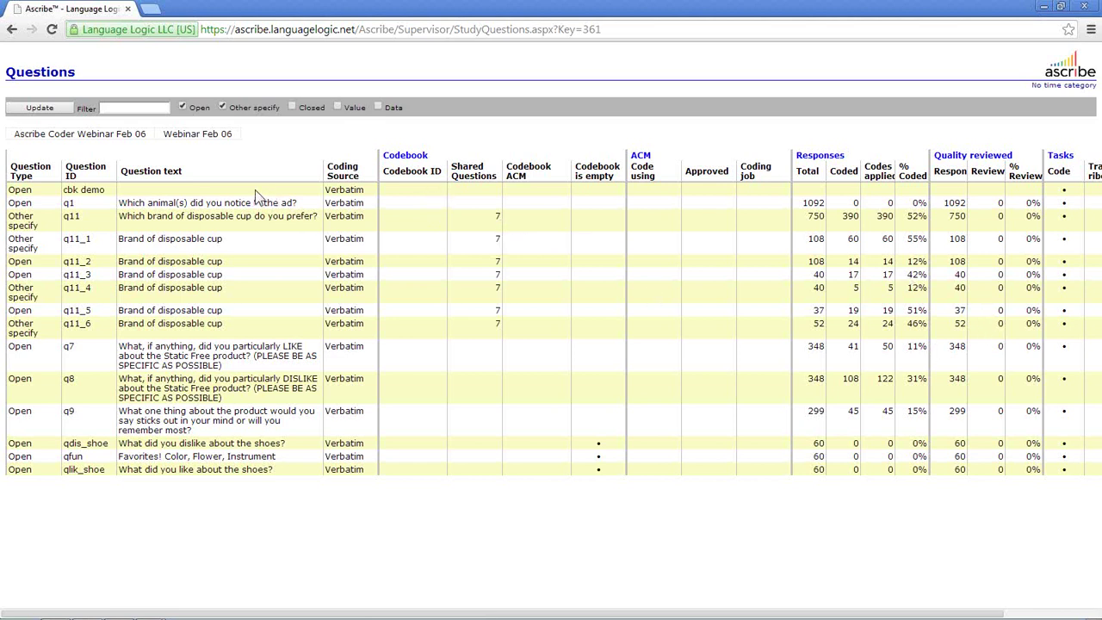
pyautogui.rightClick(327, 189)
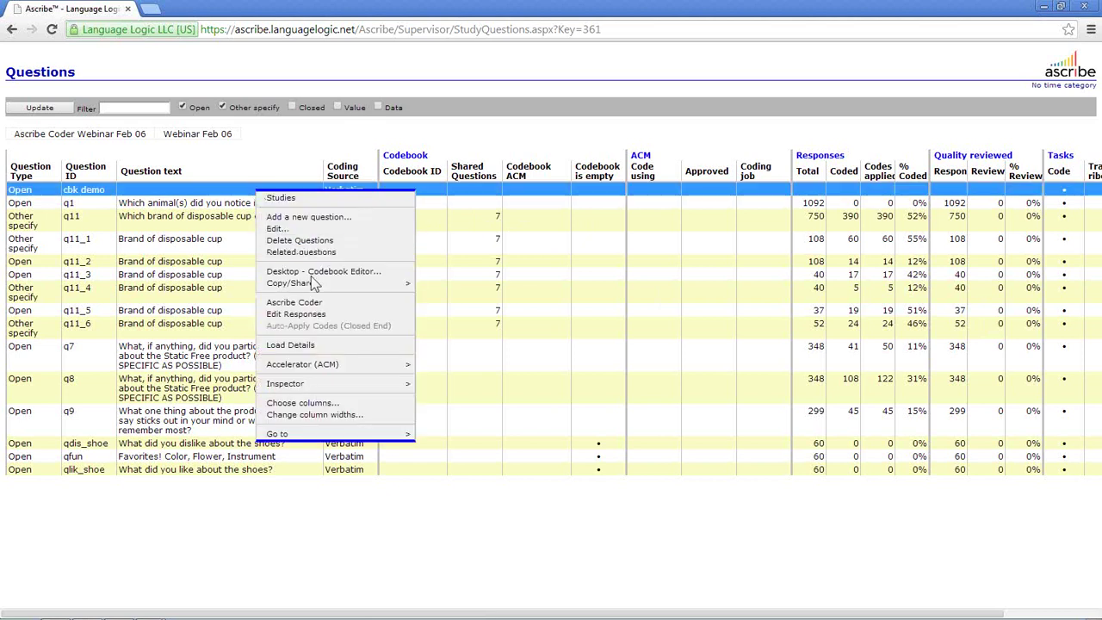
pyautogui.click(349, 300)
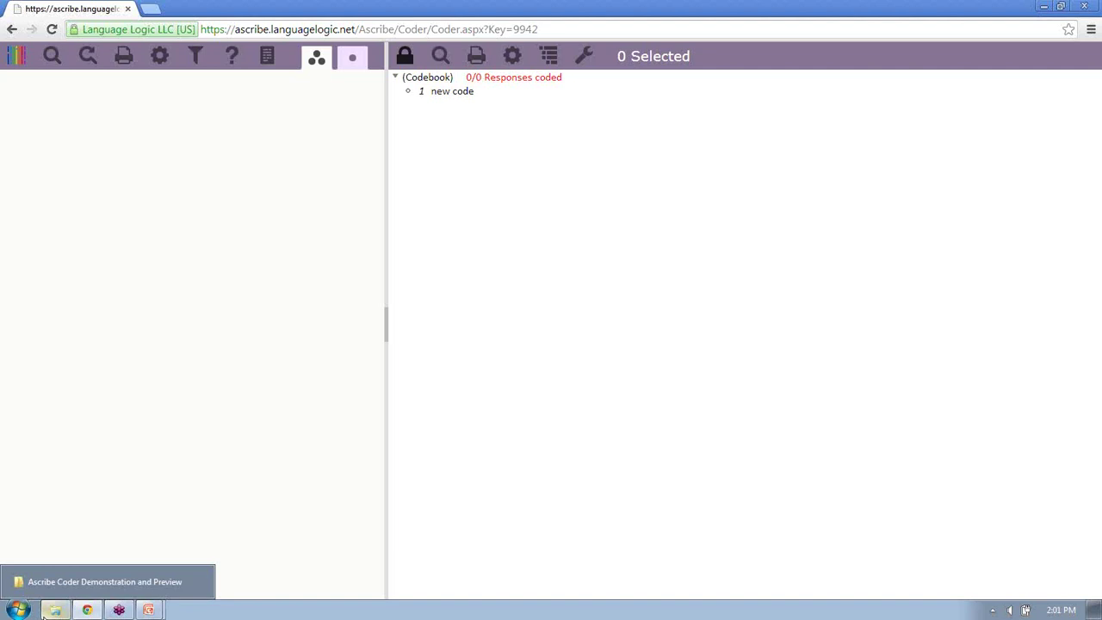
# Switch to the file explorer and open the StaticHair_Codebooks workbook from the STatic Hair folder within Training Materials.
pyautogui.click(43, 615)
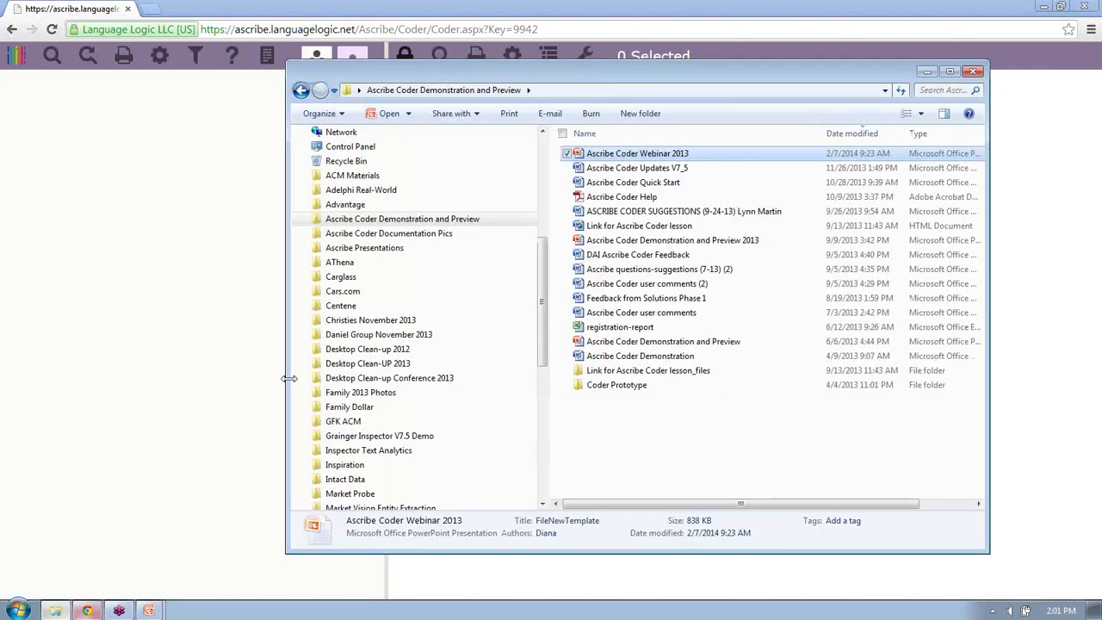
pyautogui.moveTo(541, 304); pyautogui.dragTo(535, 436)
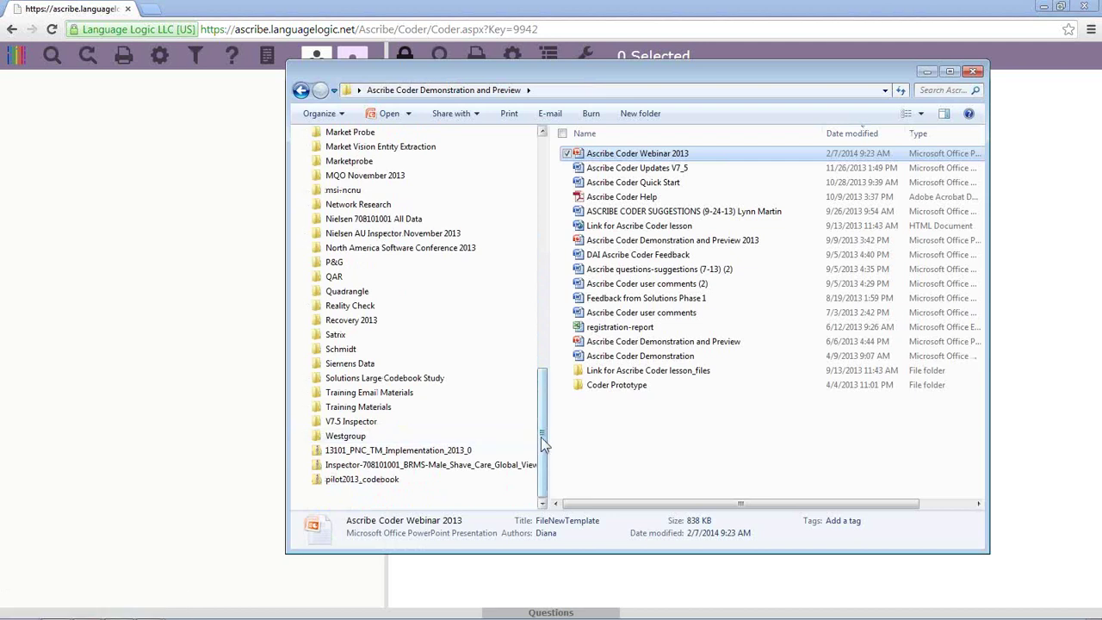
pyautogui.moveTo(541, 437); pyautogui.dragTo(542, 437)
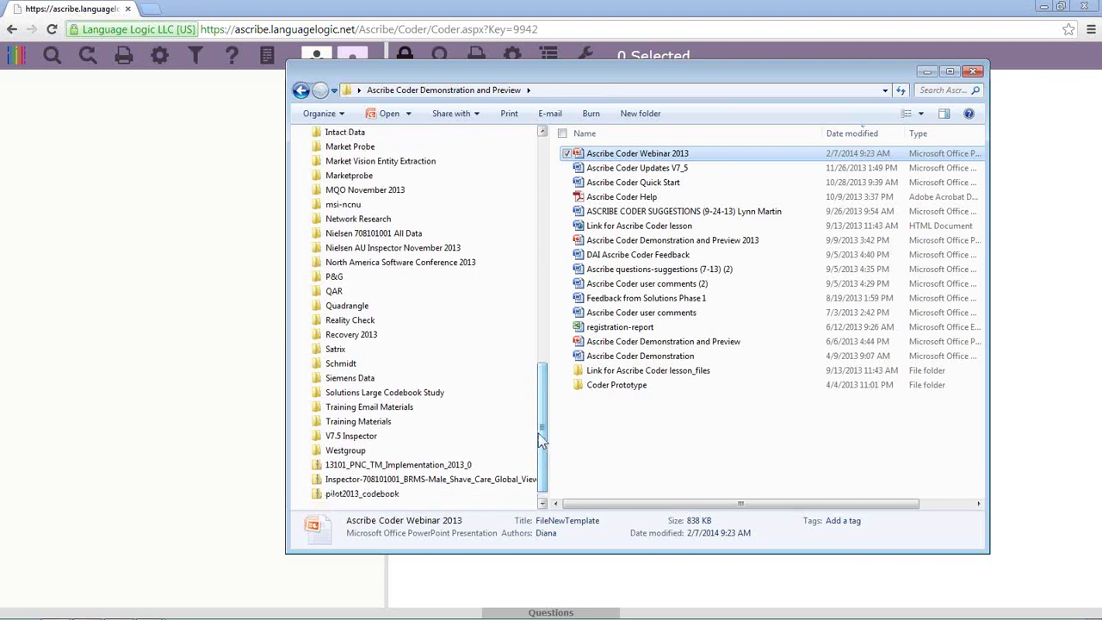
pyautogui.click(395, 421)
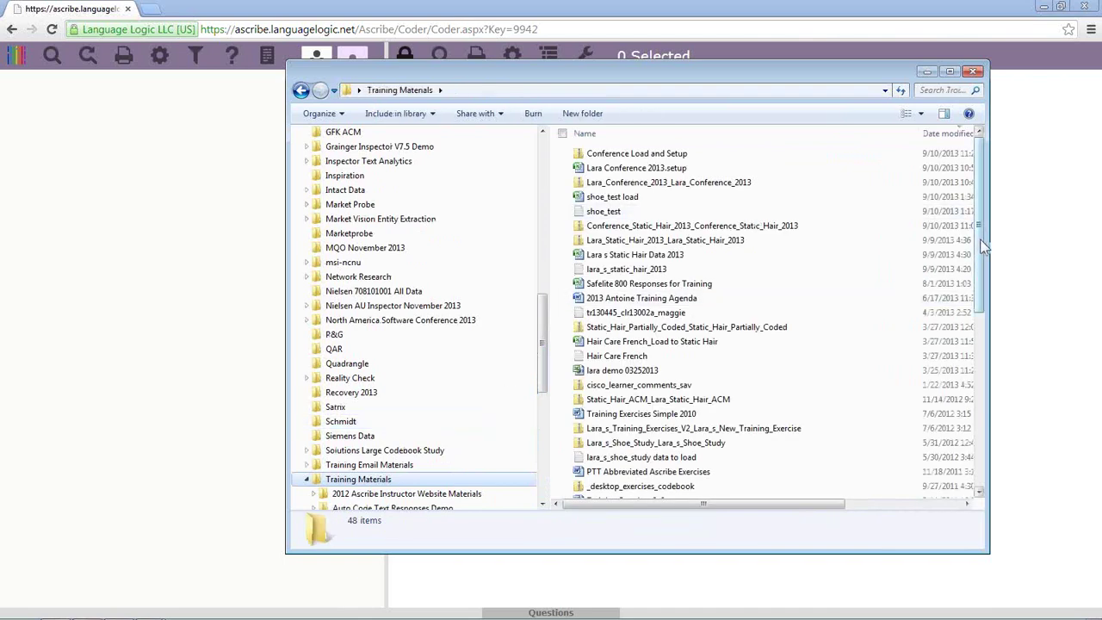
pyautogui.moveTo(980, 238); pyautogui.dragTo(979, 421)
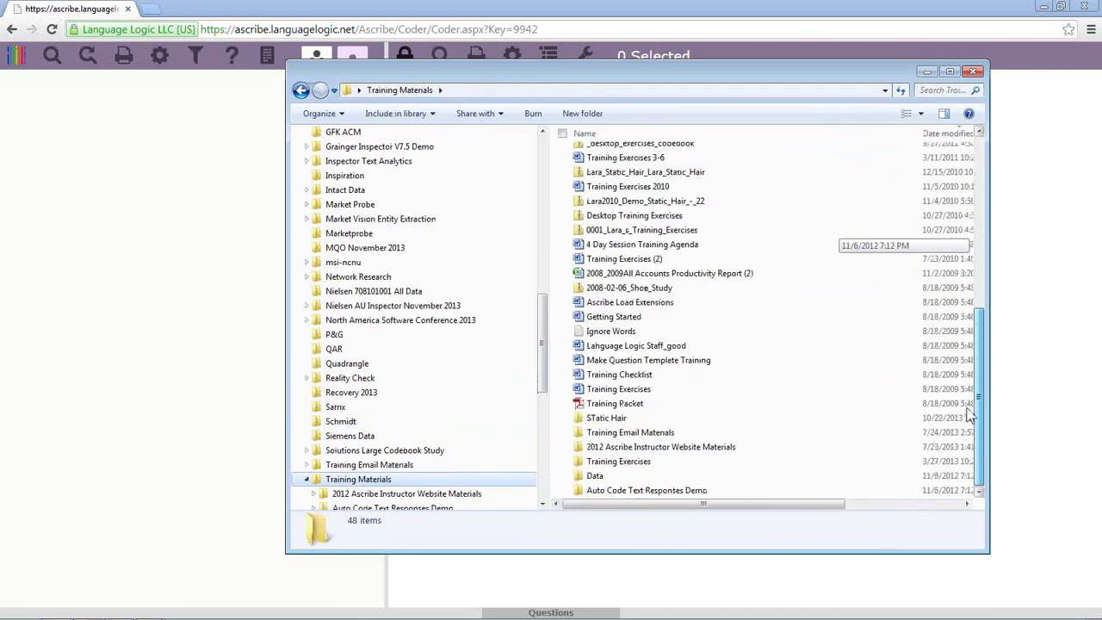
pyautogui.scroll(2, 947, 345)
pyautogui.scroll(-2, 947, 345)
pyautogui.click(612, 418)
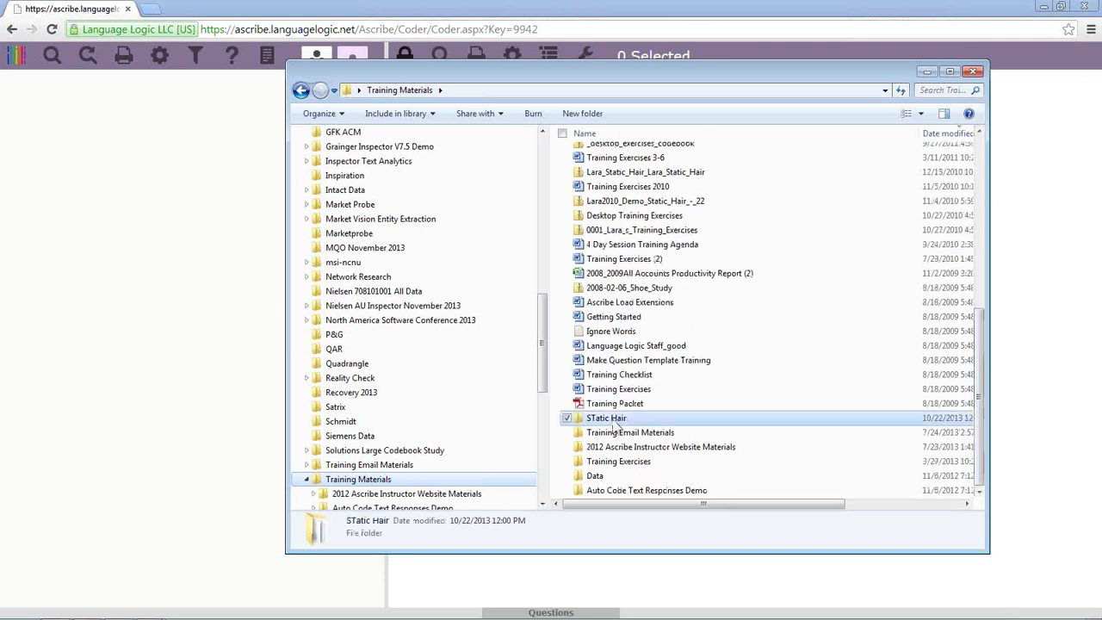
pyautogui.doubleClick(611, 418)
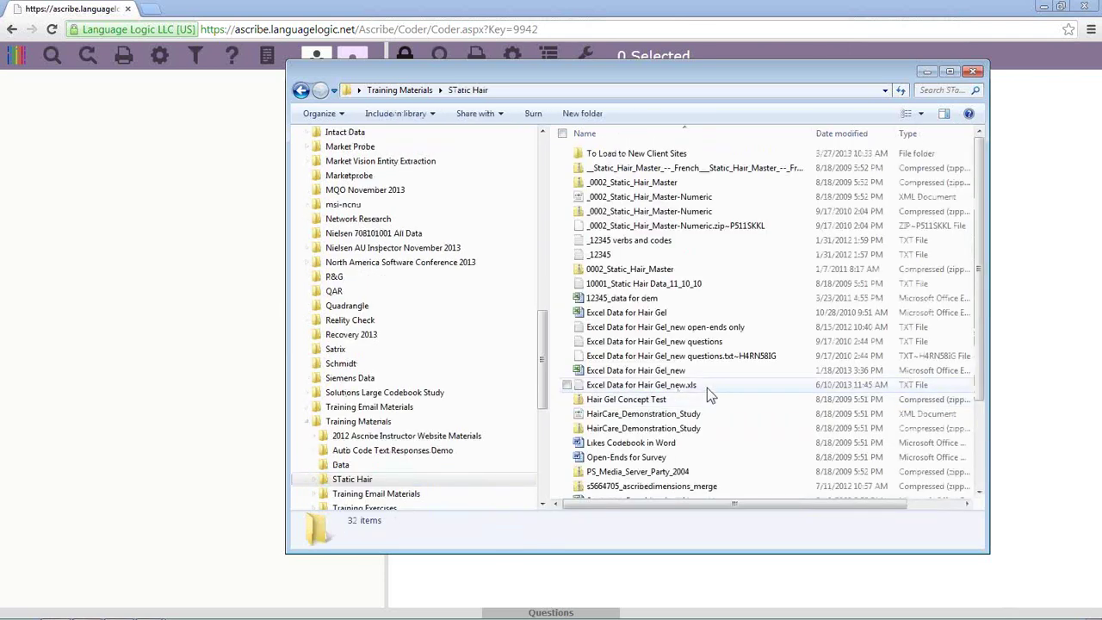
pyautogui.moveTo(979, 302); pyautogui.dragTo(979, 383)
pyautogui.click(667, 449)
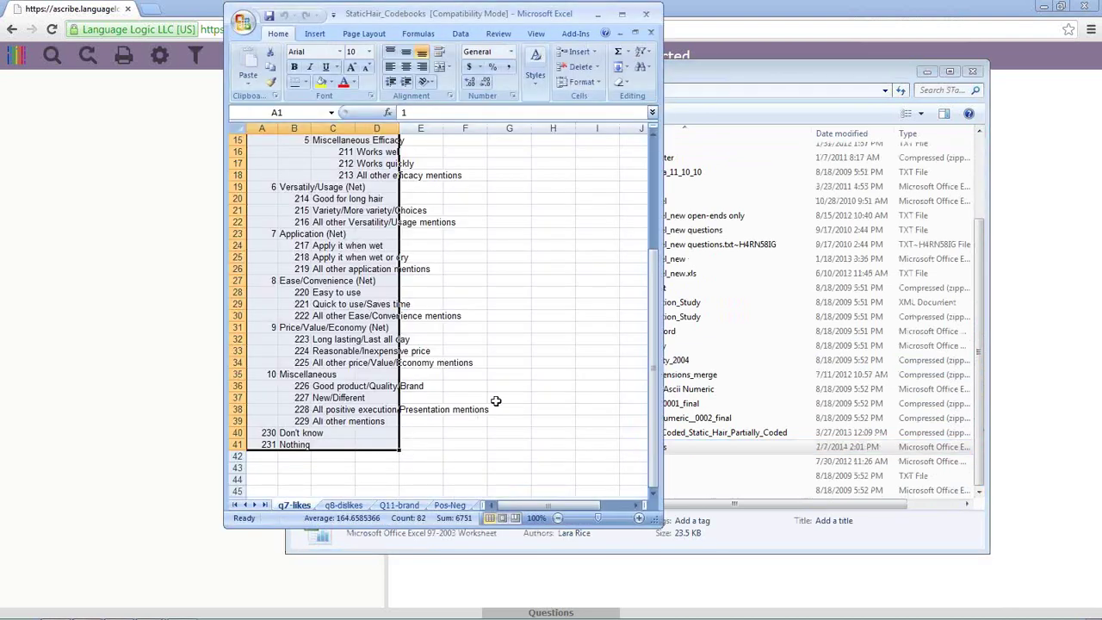
# Copy the codebook cells A1 to D41 from the q7-likes sheet.
pyautogui.moveTo(655, 365); pyautogui.dragTo(654, 324)
pyautogui.moveTo(264, 139); pyautogui.dragTo(398, 448)
pyautogui.hotkey('ctrl', 'c')
# Switch back to Ascribe Coder and unlock the cbk demo codebook for editing.
pyautogui.moveTo(110, 609)
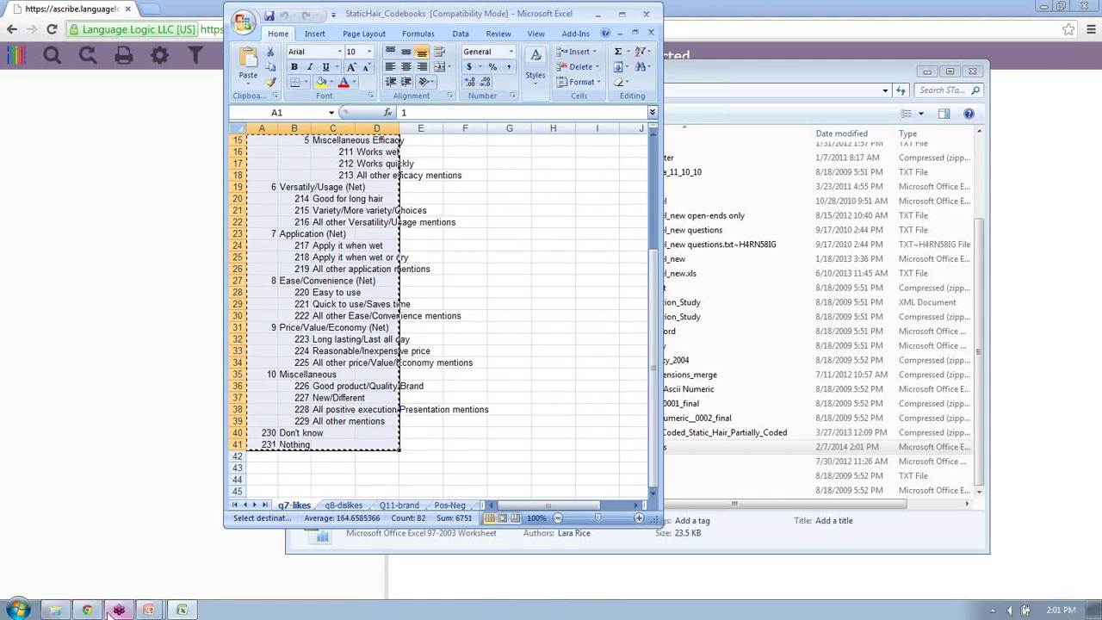
pyautogui.click(116, 610)
pyautogui.rightClick(439, 81)
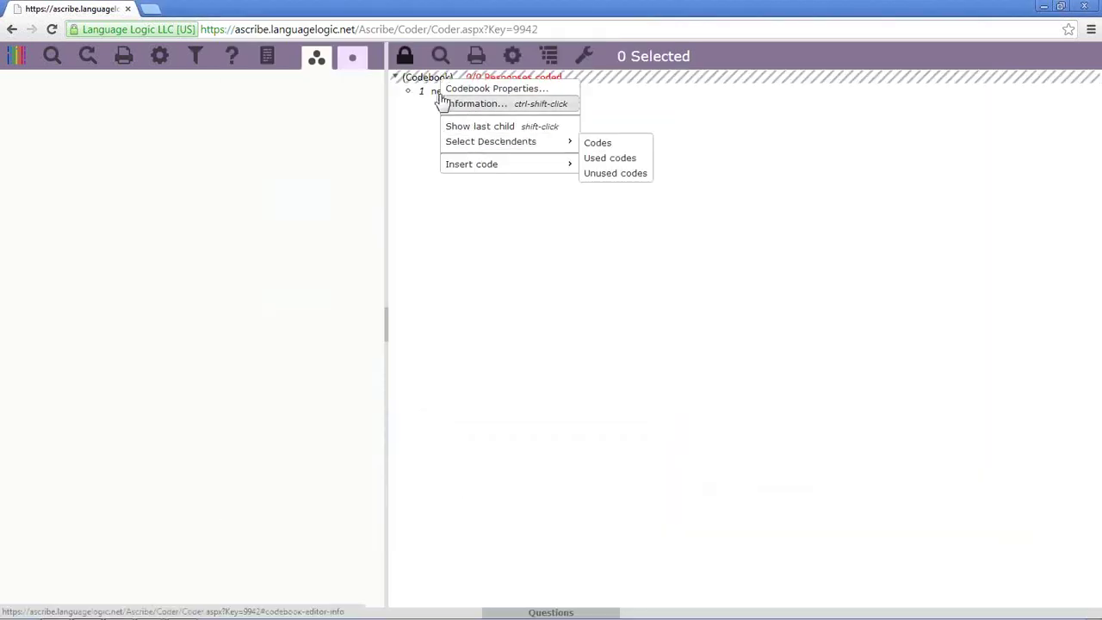
pyautogui.click(400, 59)
# Paste the copied spreadsheet codes into the codebook root as text, previewing the code hierarchy before applying it.
pyautogui.rightClick(430, 78)
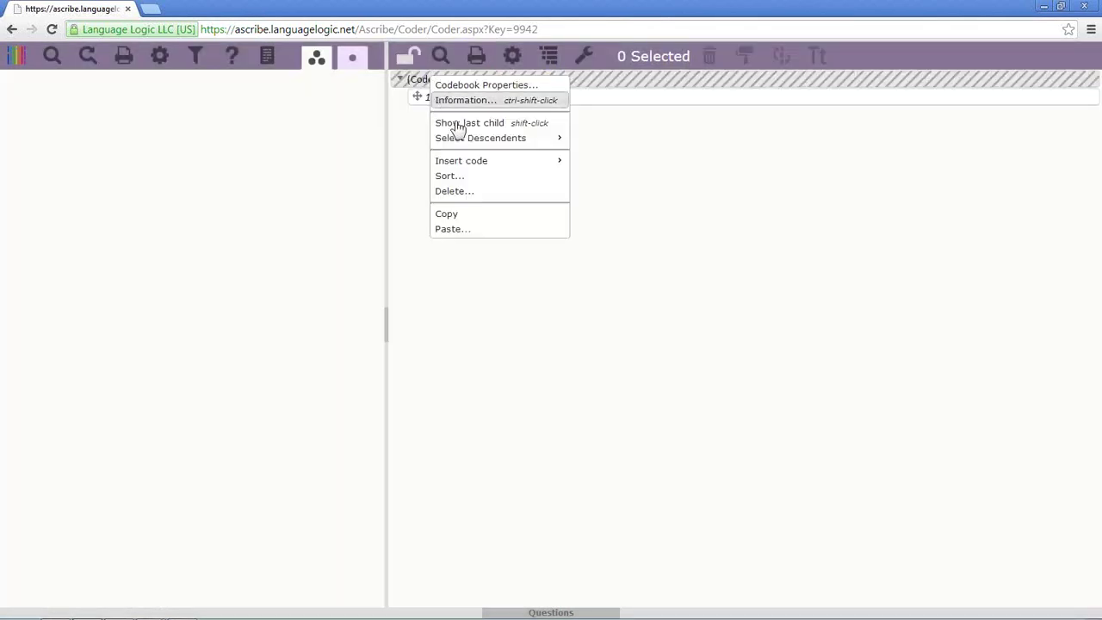
pyautogui.click(476, 229)
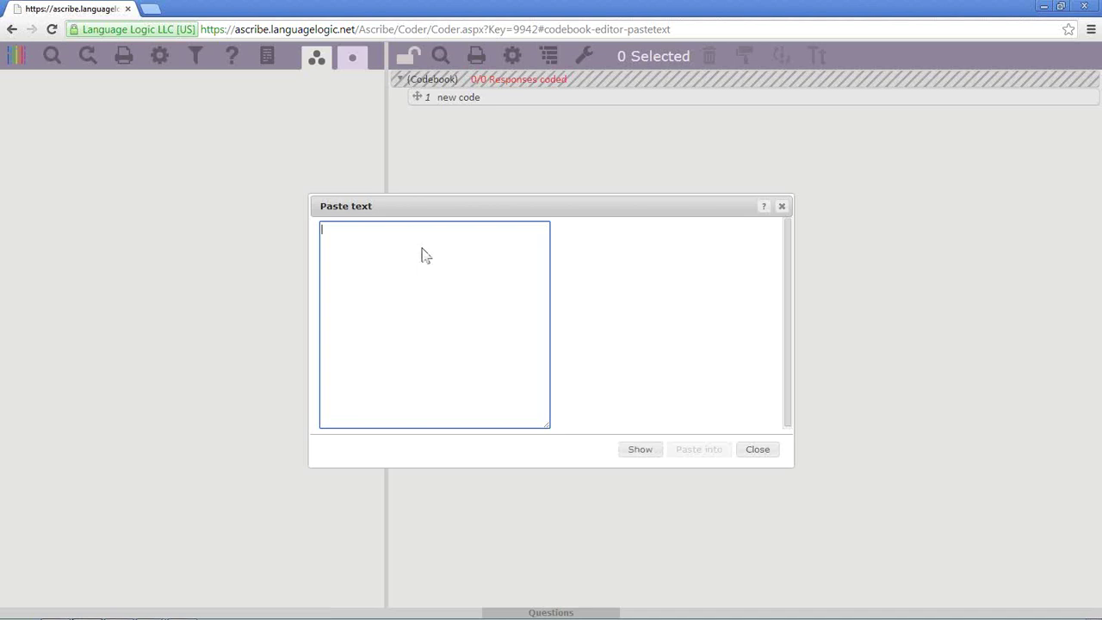
pyautogui.rightClick(423, 255)
pyautogui.click(465, 328)
pyautogui.click(639, 449)
pyautogui.click(706, 450)
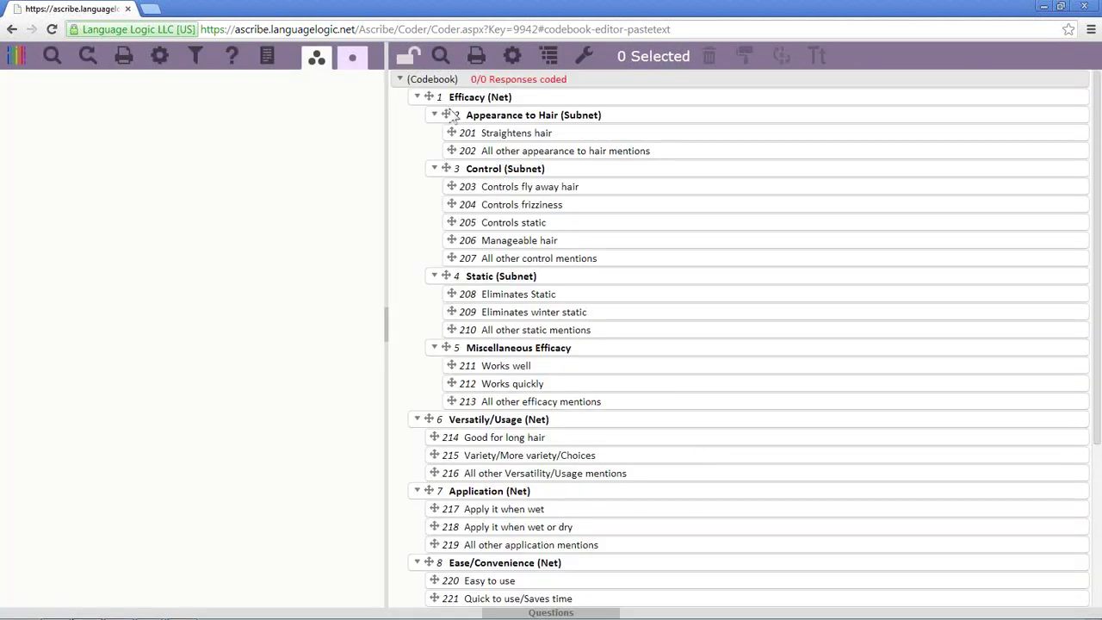
# Review the pasted text and its hierarchy preview again, close it without pasting, and look through the codebook.
pyautogui.rightClick(425, 78)
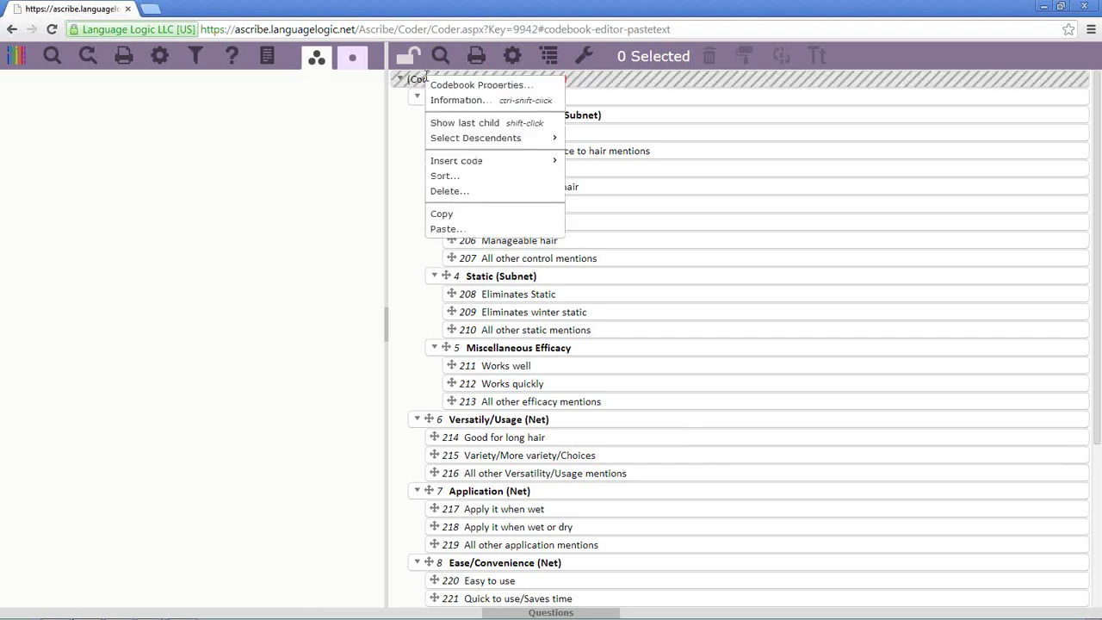
pyautogui.click(445, 228)
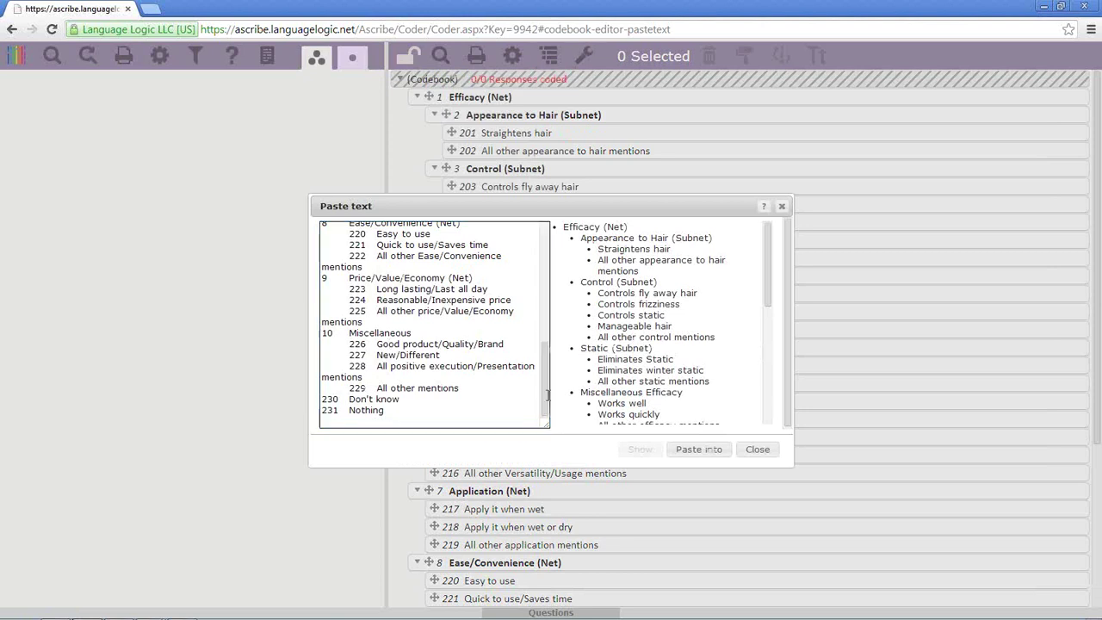
pyautogui.moveTo(558, 395); pyautogui.dragTo(547, 319)
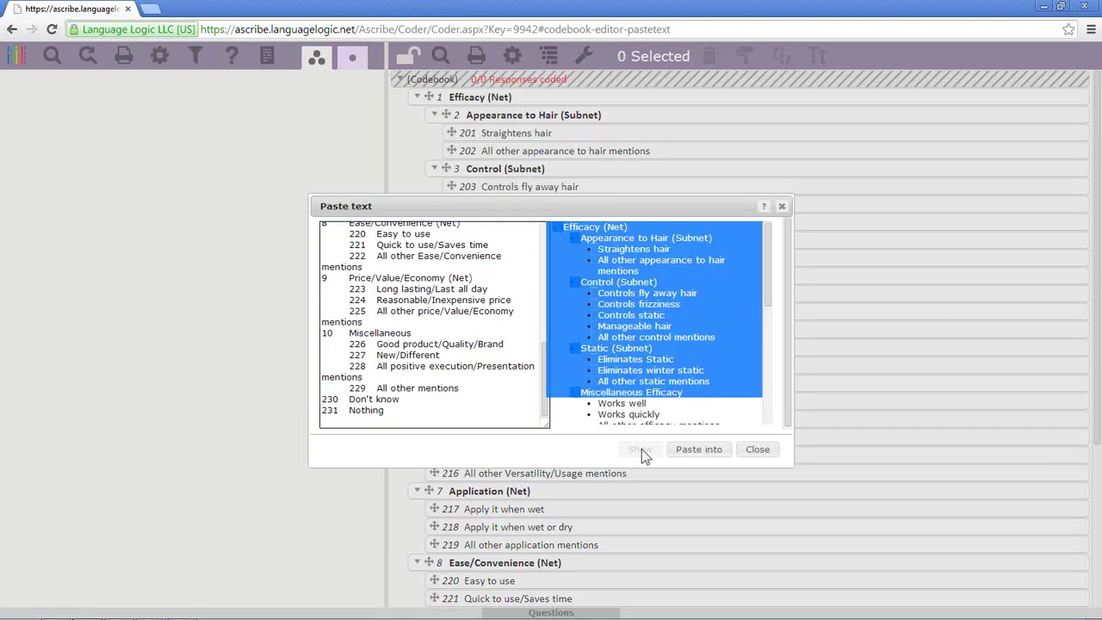
pyautogui.click(501, 402)
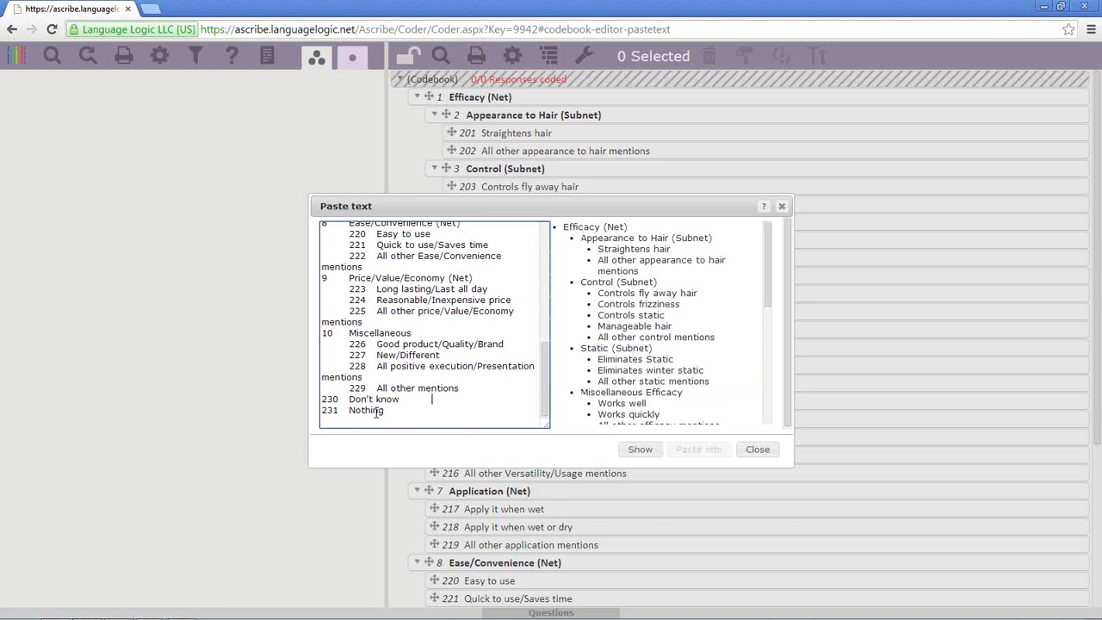
pyautogui.click(757, 449)
pyautogui.scroll(-3, 740, 446)
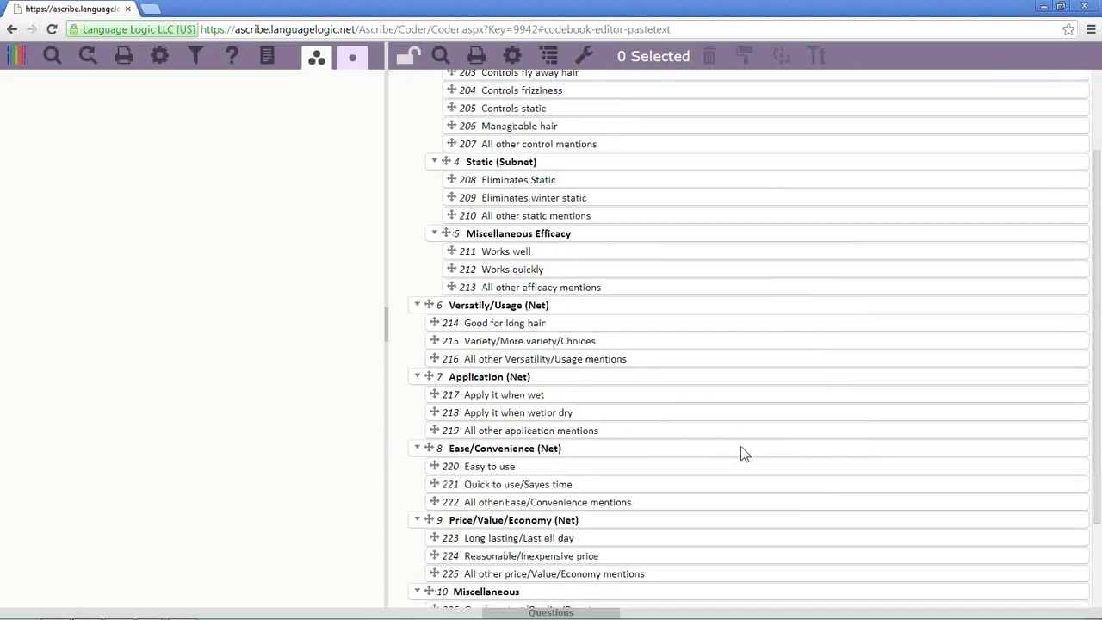
pyautogui.scroll(3, 741, 446)
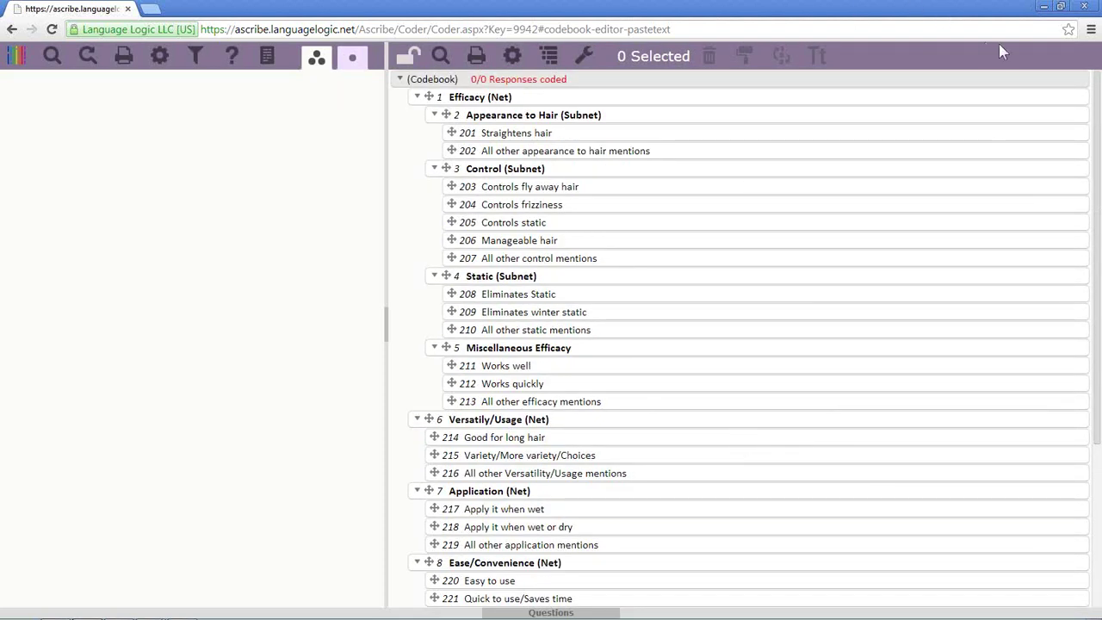